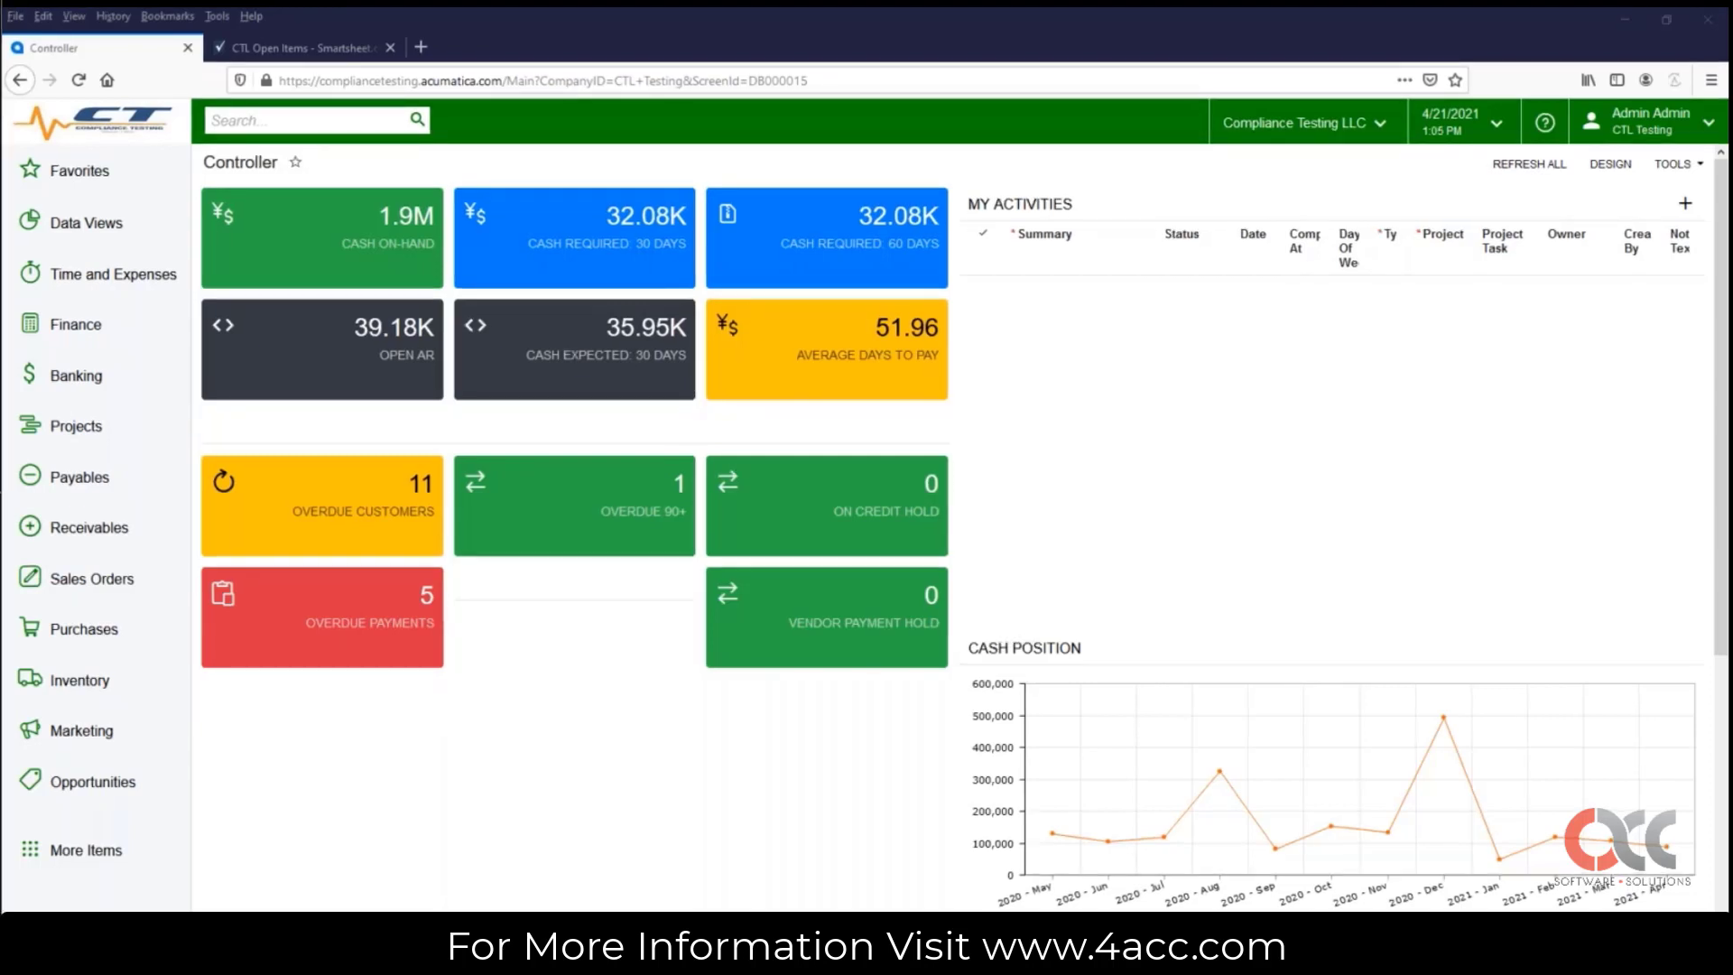
Step: Open the Customers list from Receivables and review its available columns, leaving the column configuration unchanged
{"action": "left_click", "coordinate": [106, 539]}
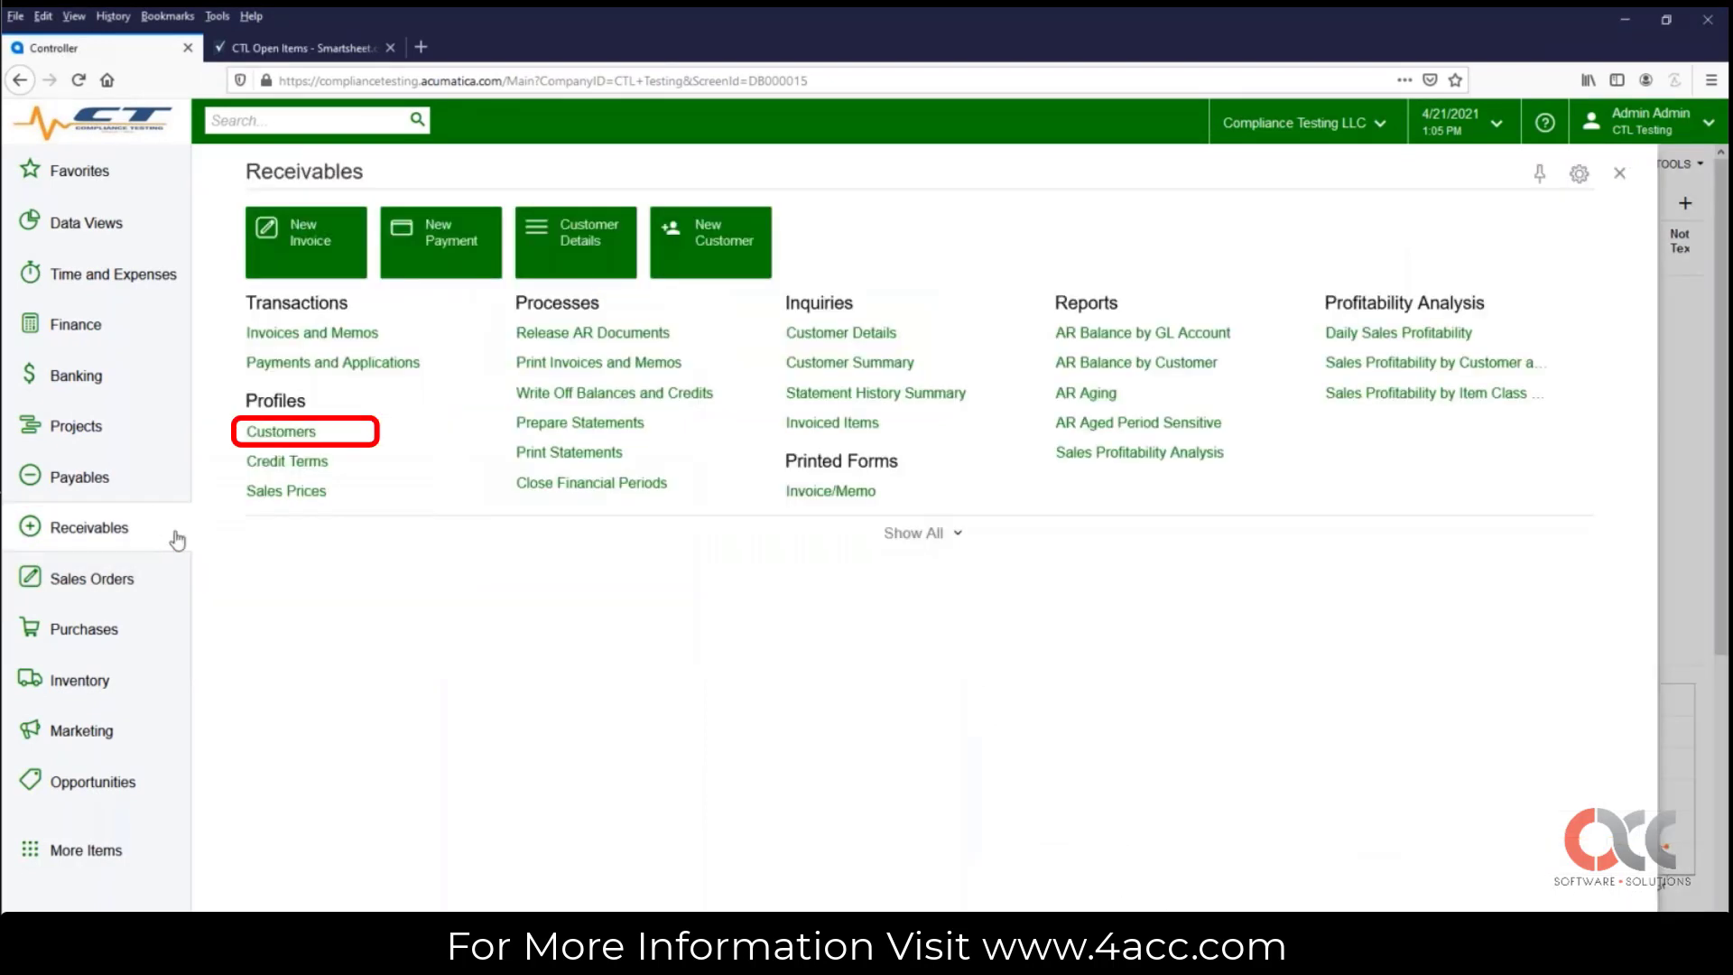
{"action": "left_click", "coordinate": [383, 429]}
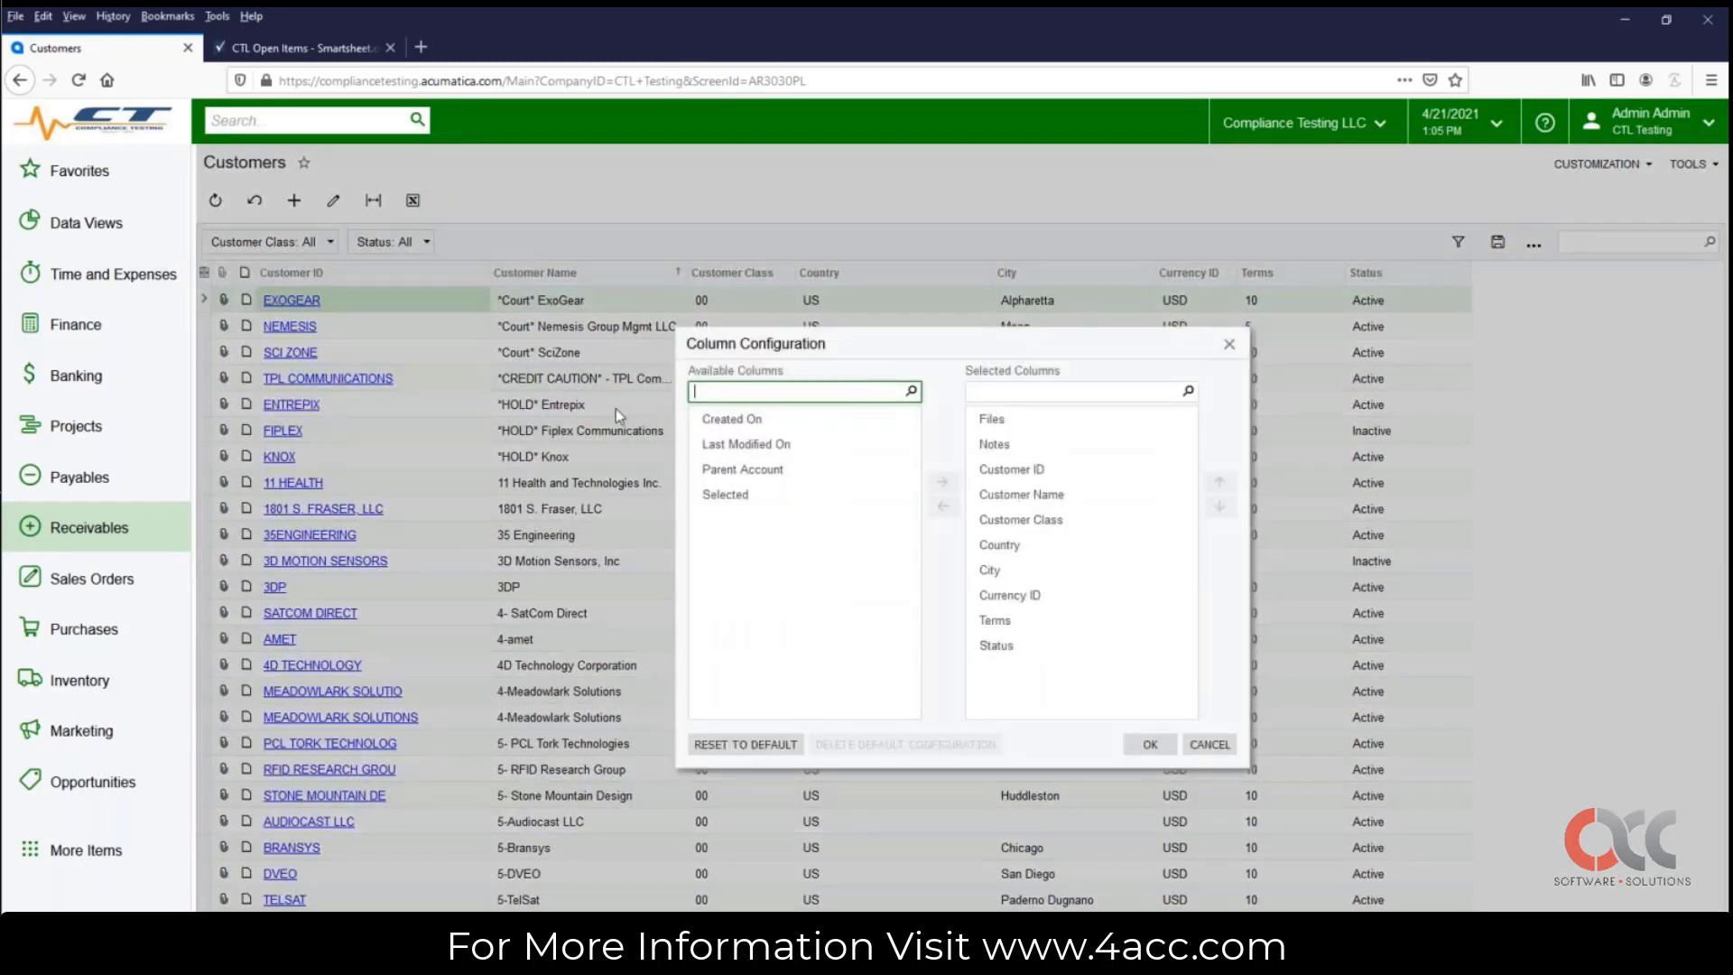
{"action": "left_click", "coordinate": [815, 446]}
{"action": "left_click", "coordinate": [1209, 743]}
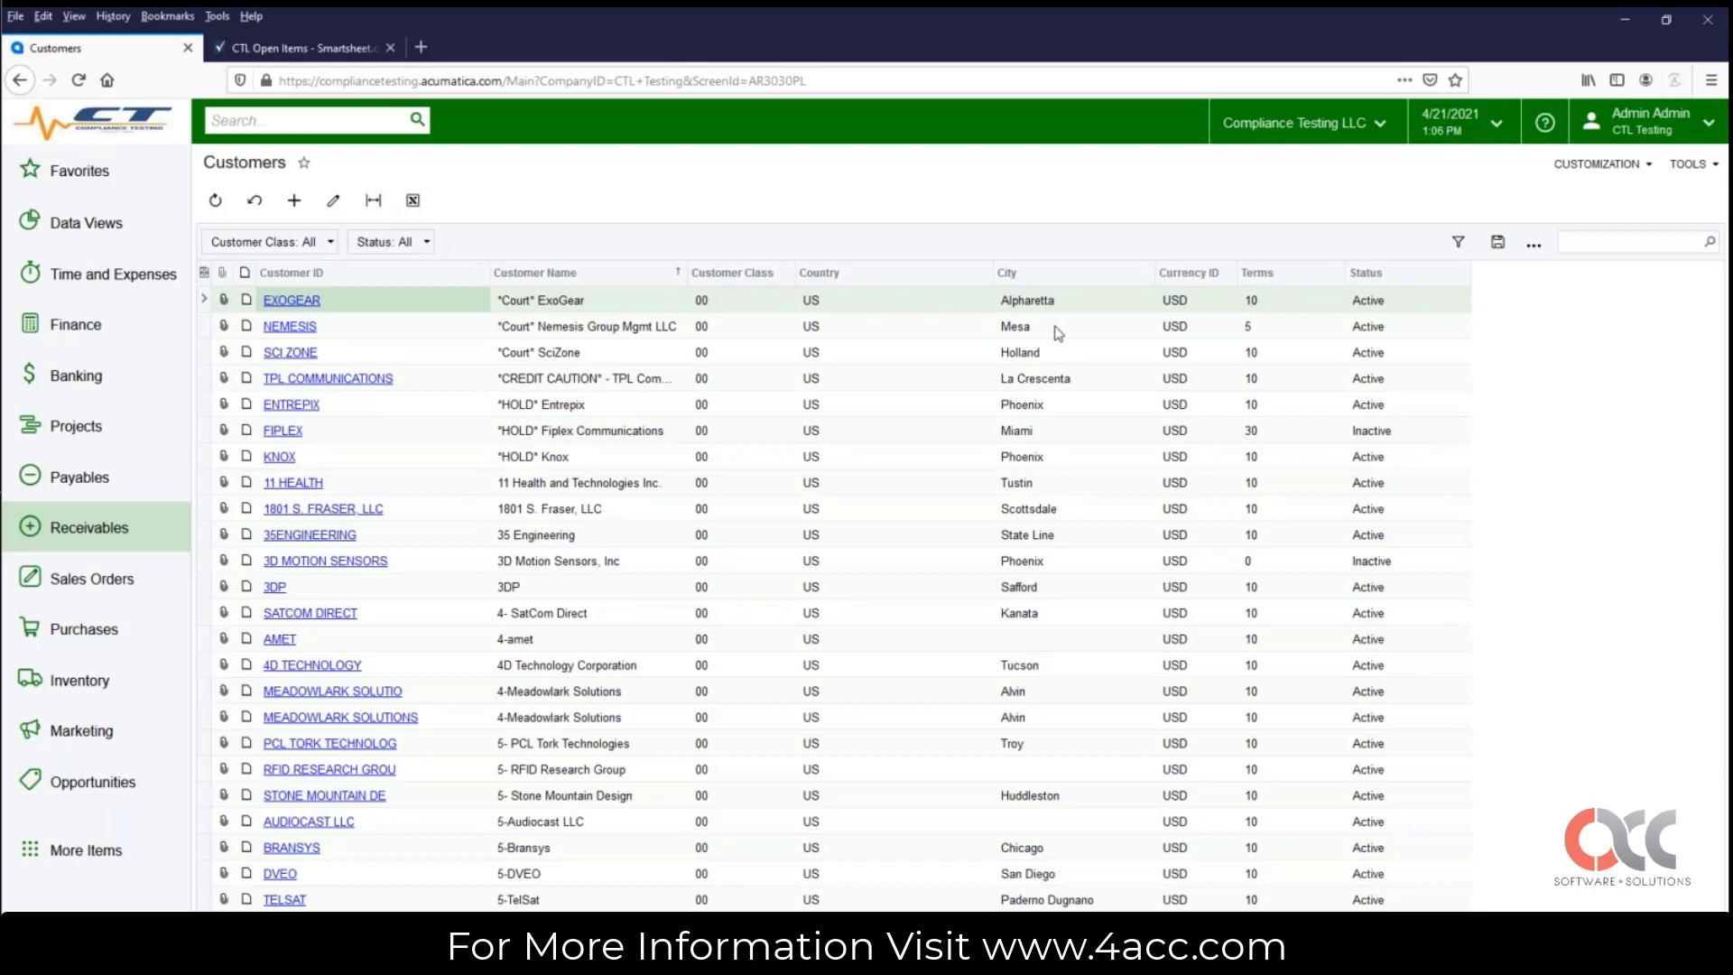
Step: Open the generic inquiry behind the Customers list for editing and inspect its Screen ID and Records per Page settings
{"action": "left_click", "coordinate": [1581, 174]}
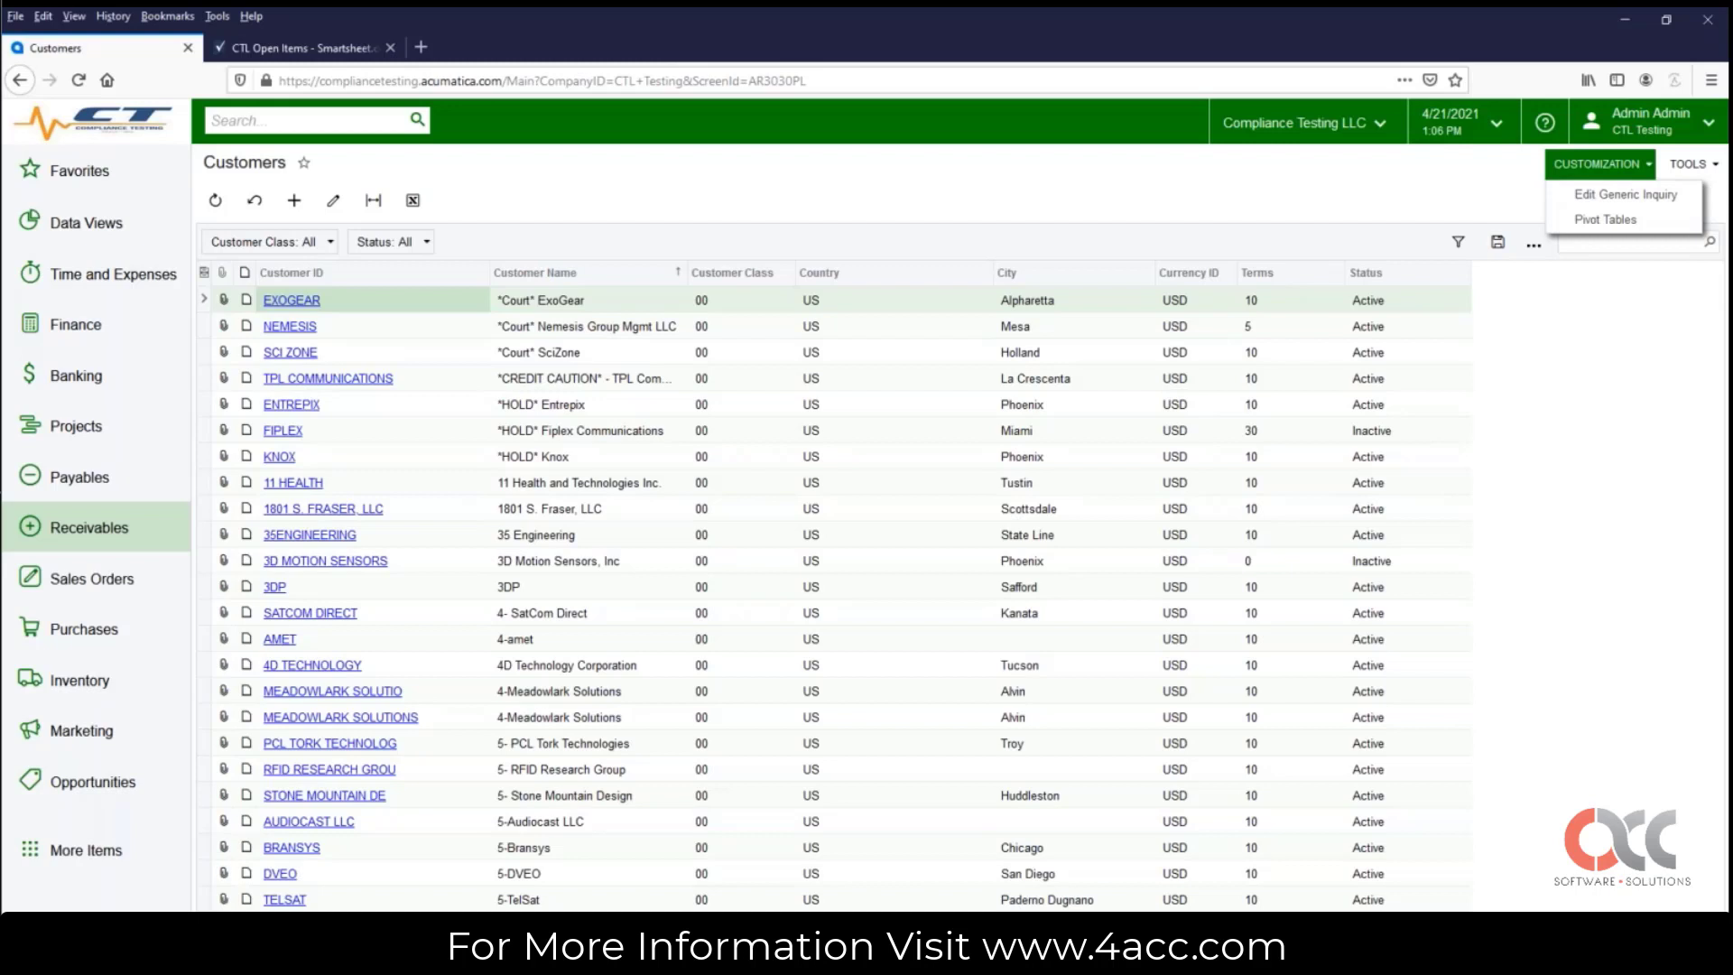
{"action": "left_click", "coordinate": [1596, 197]}
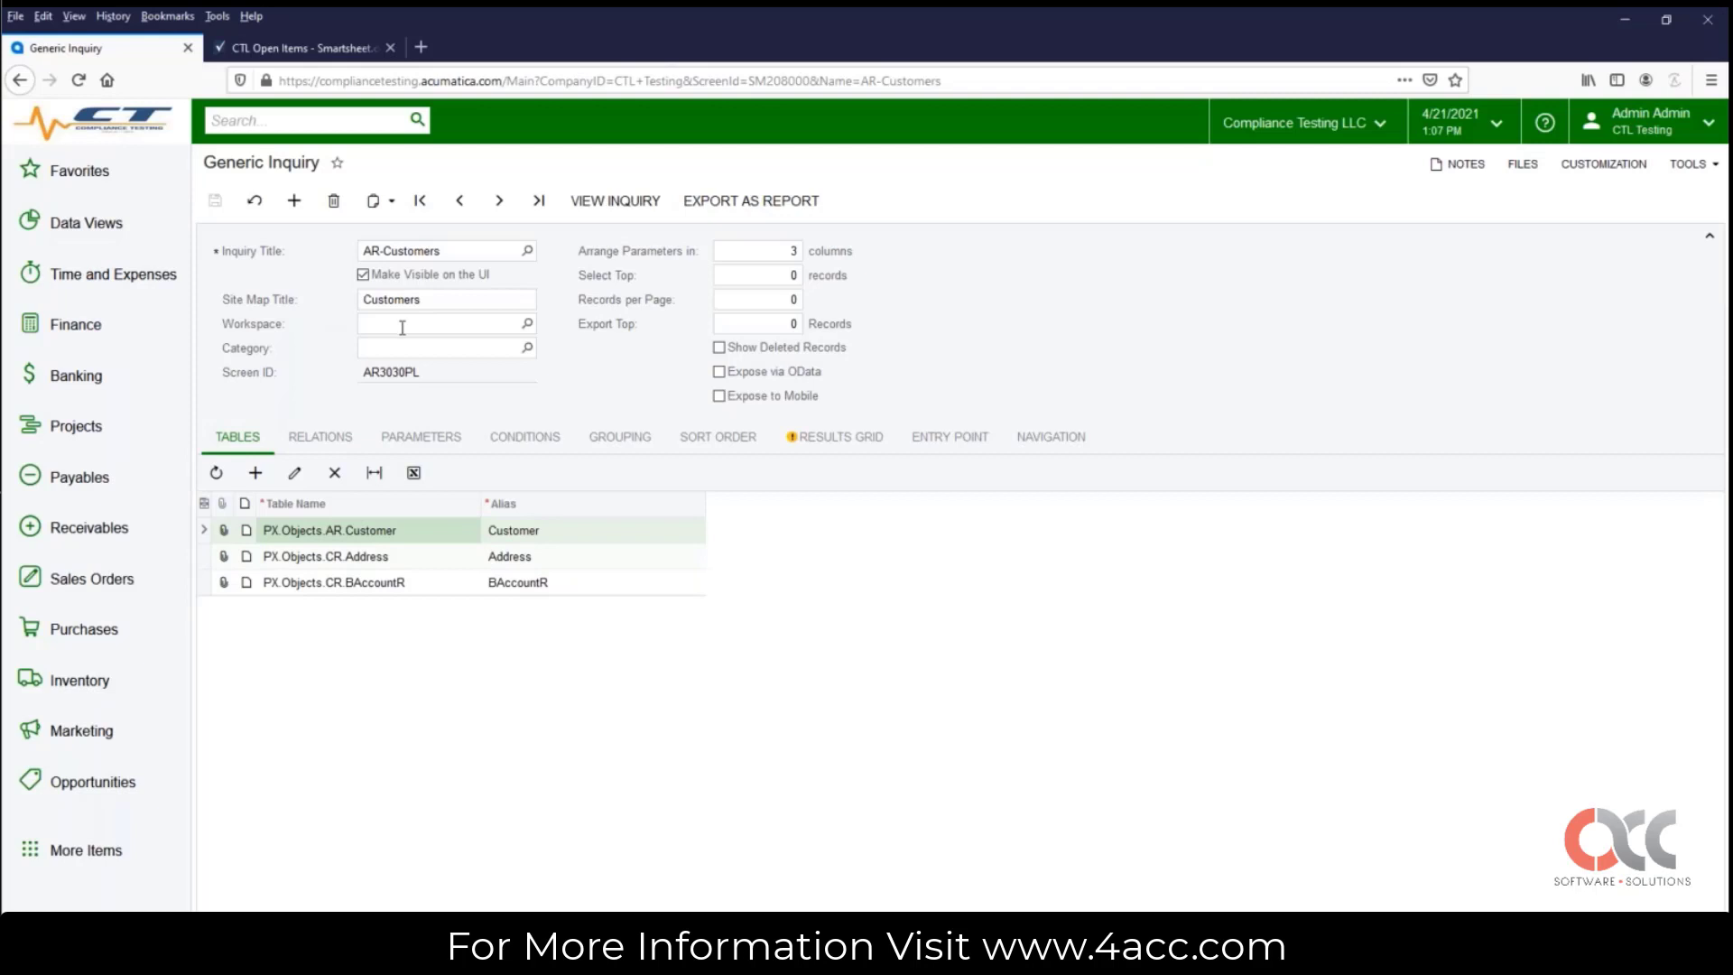
{"action": "double_click", "coordinate": [401, 373]}
{"action": "left_click", "coordinate": [787, 303]}
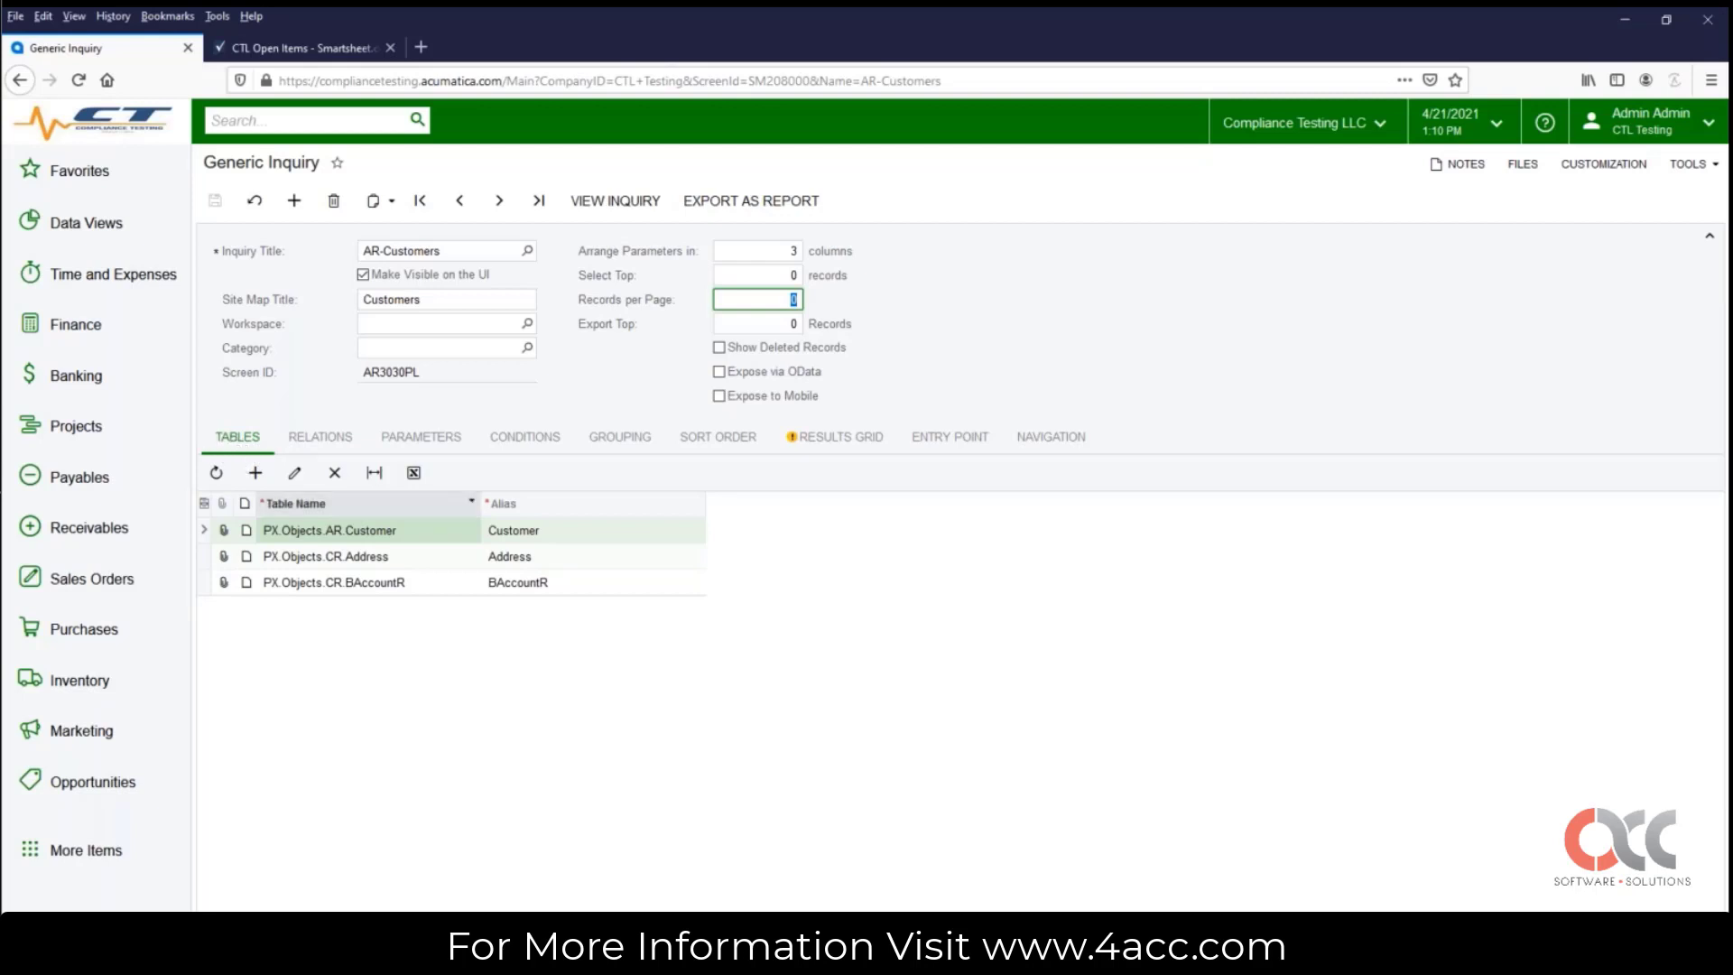
Step: Examine the inquiry's source tables and aliases for Customer, Address and BAccountR
{"action": "left_click", "coordinate": [440, 542]}
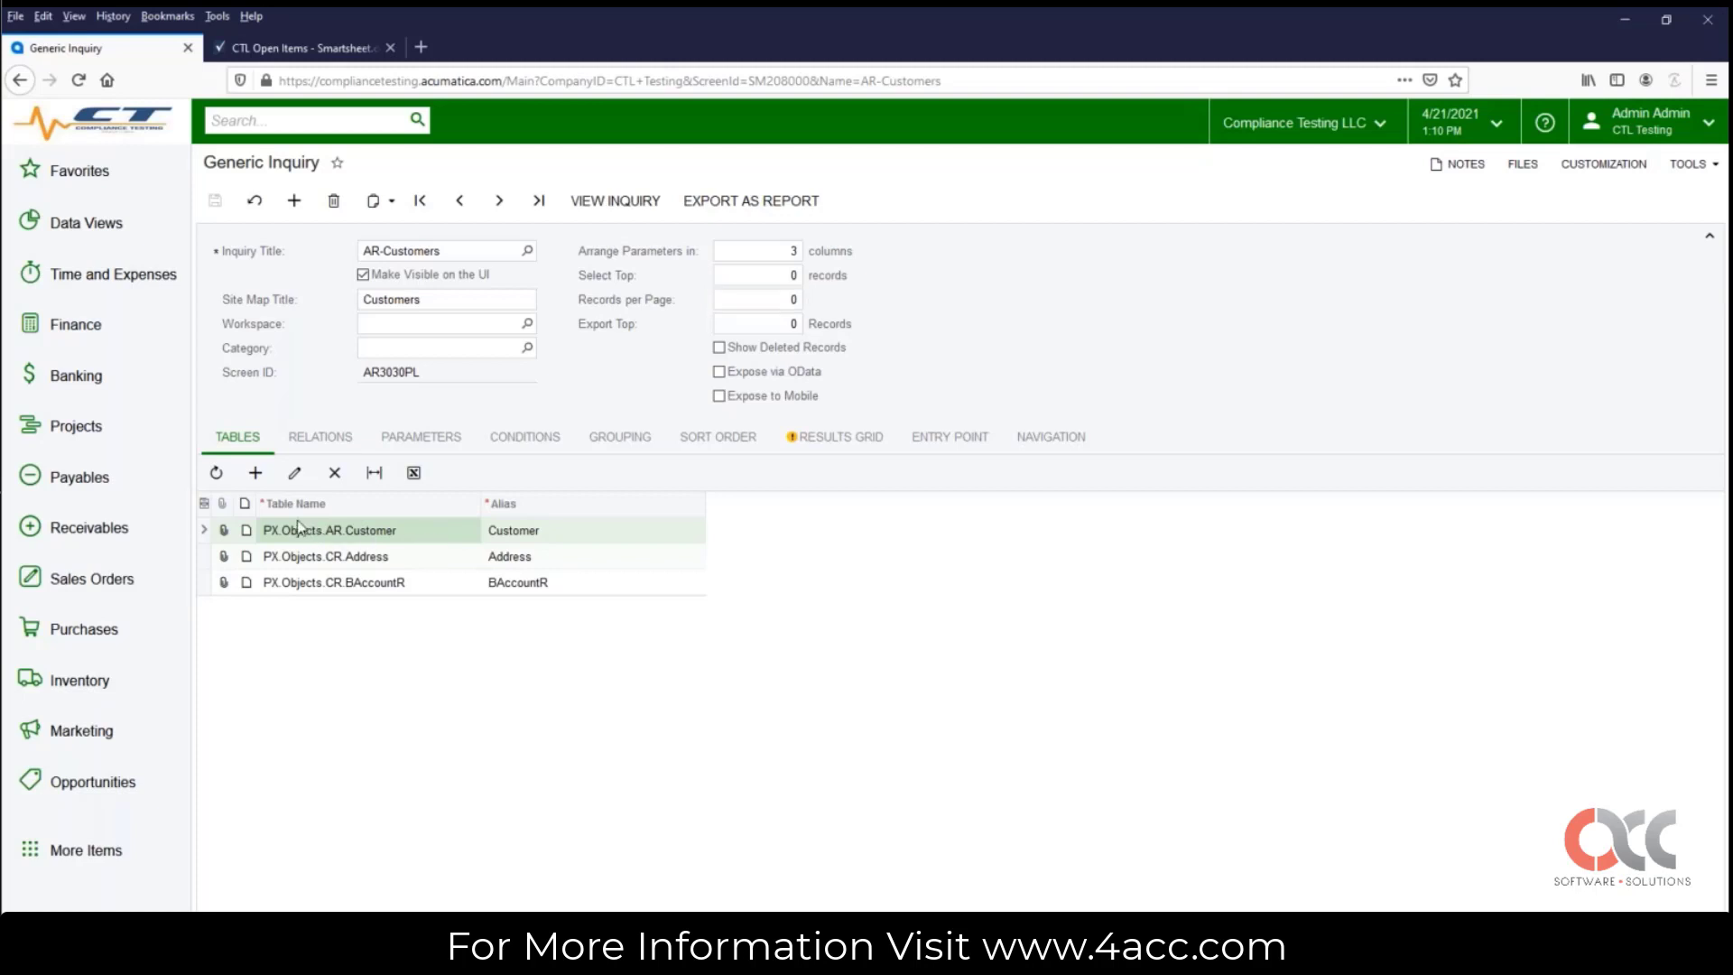
{"action": "left_click", "coordinate": [502, 539]}
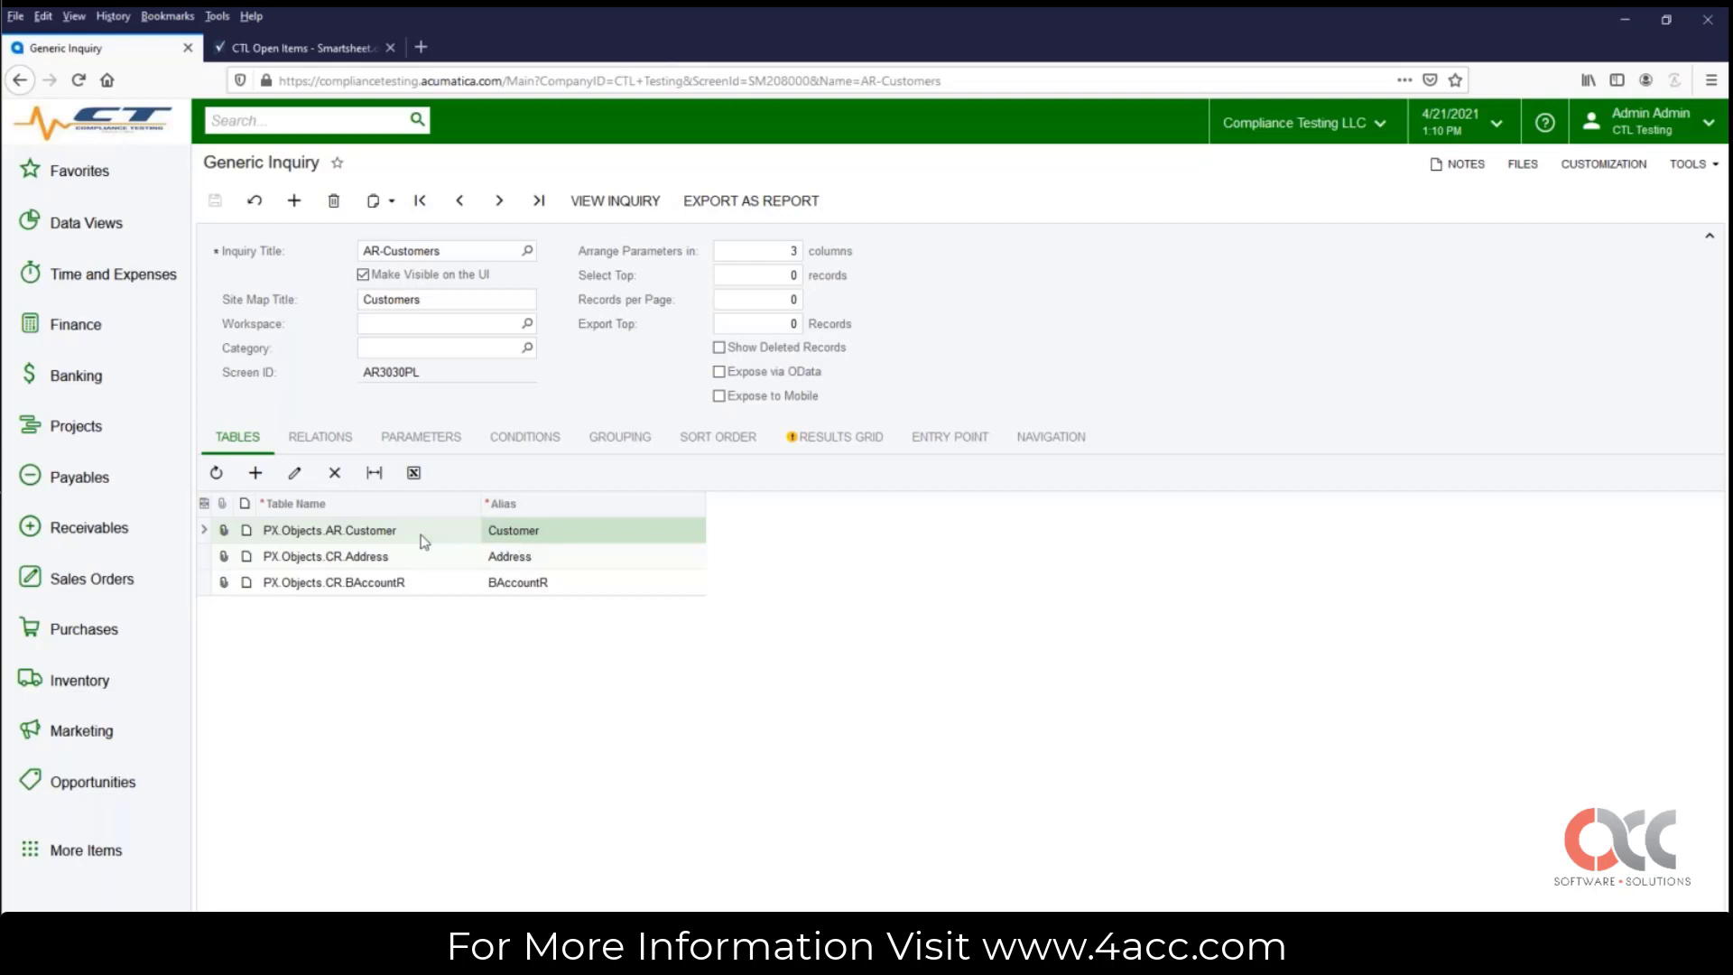
{"action": "left_click", "coordinate": [459, 561]}
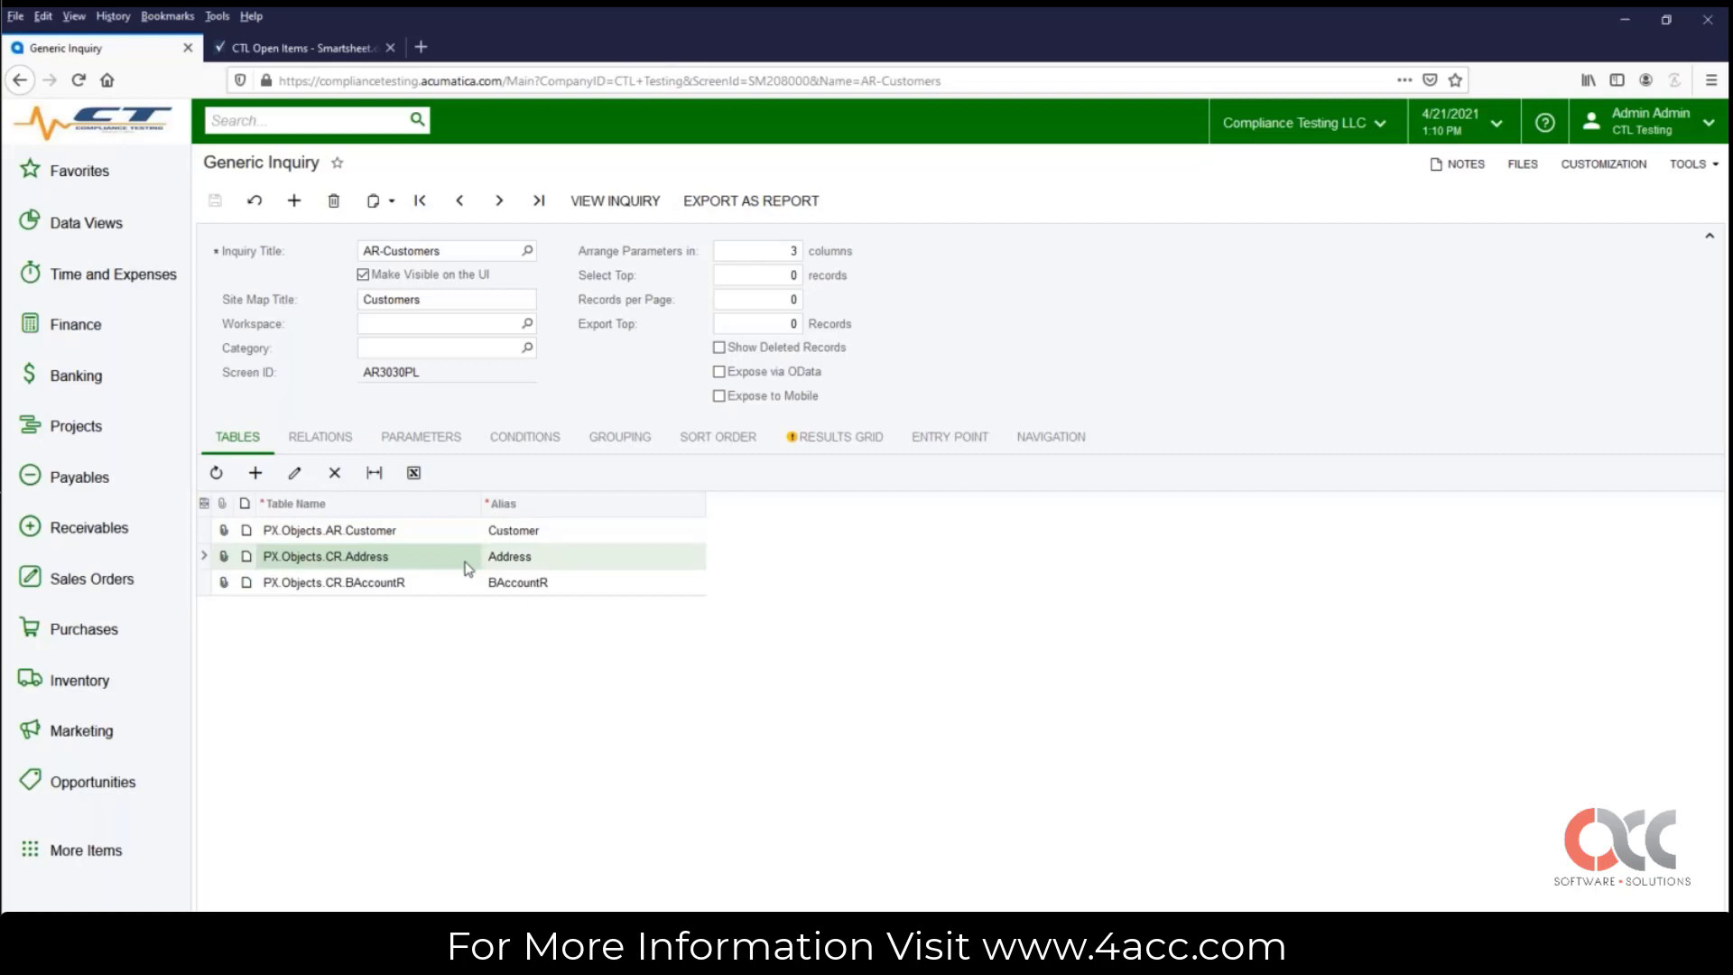
{"action": "left_click", "coordinate": [457, 587]}
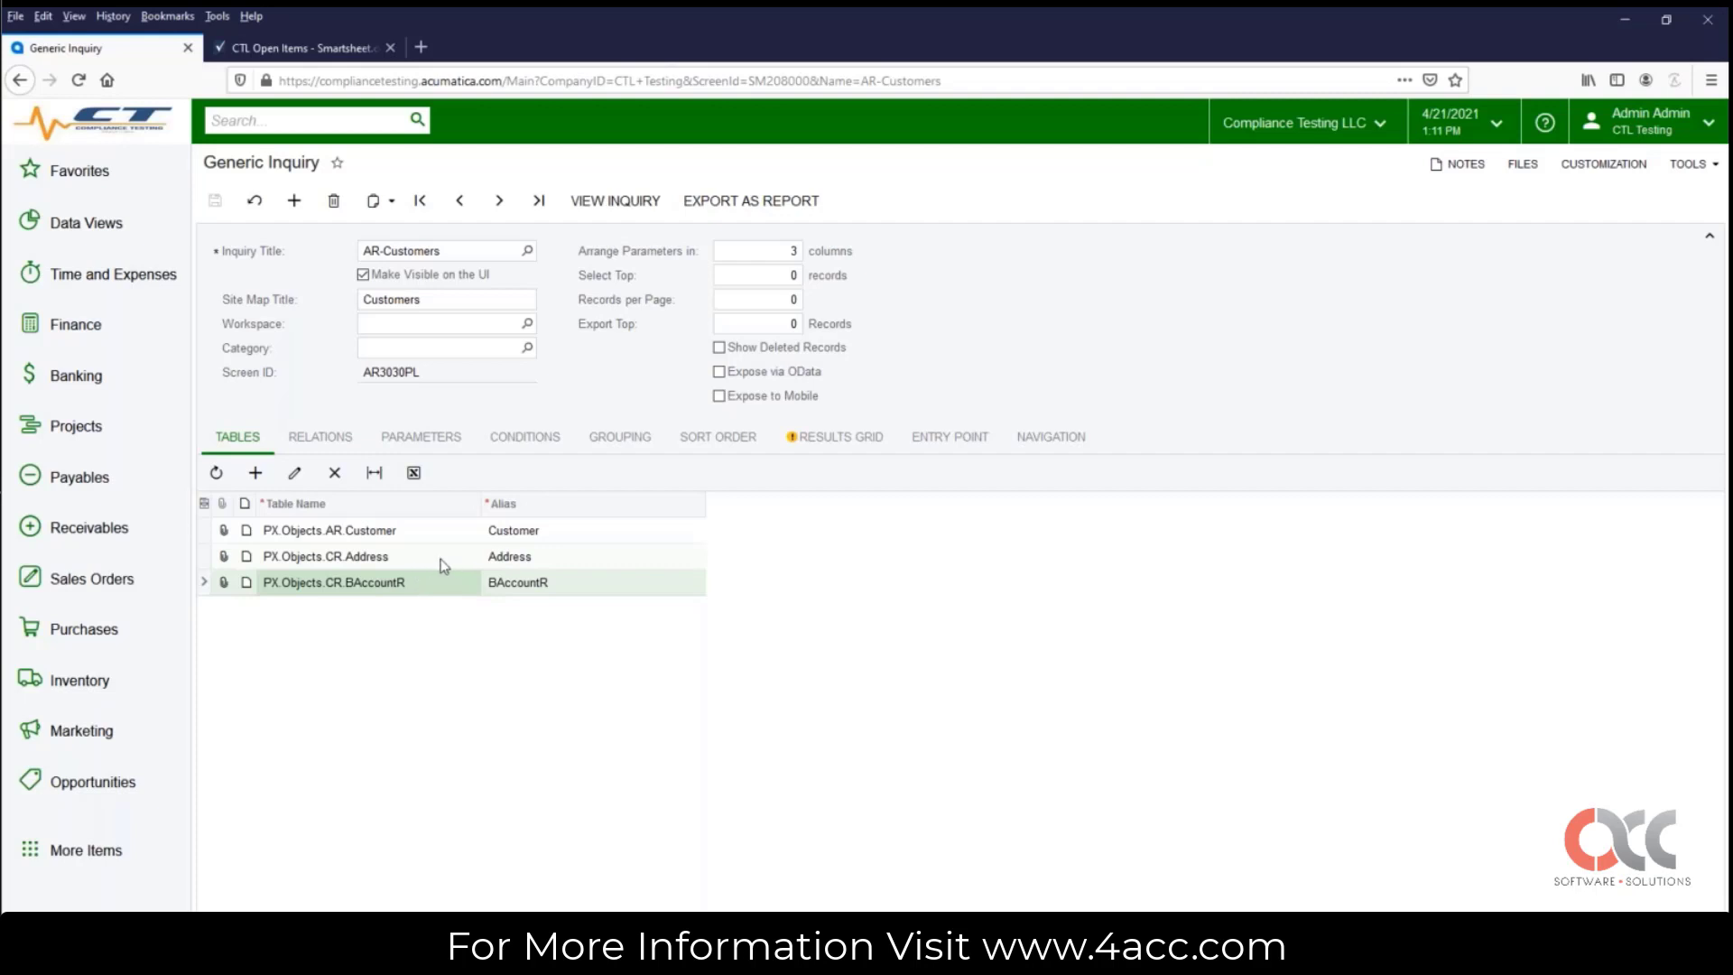
{"action": "left_click", "coordinate": [417, 538]}
{"action": "left_click", "coordinate": [454, 557]}
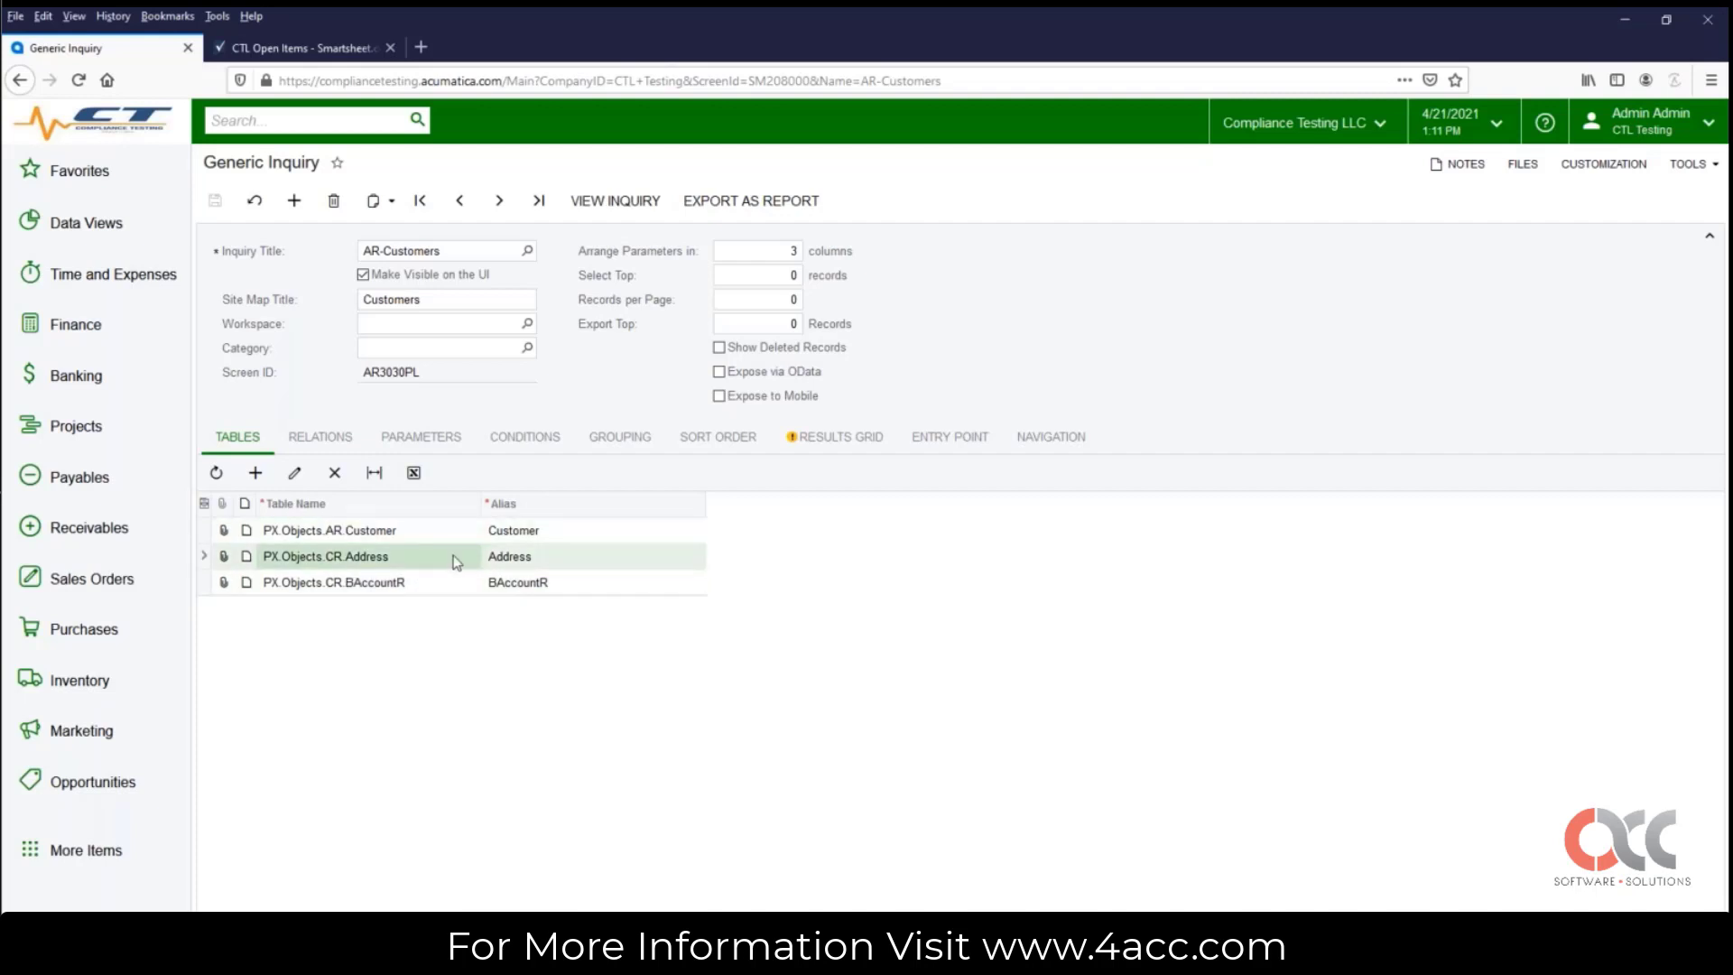
{"action": "left_click", "coordinate": [424, 539]}
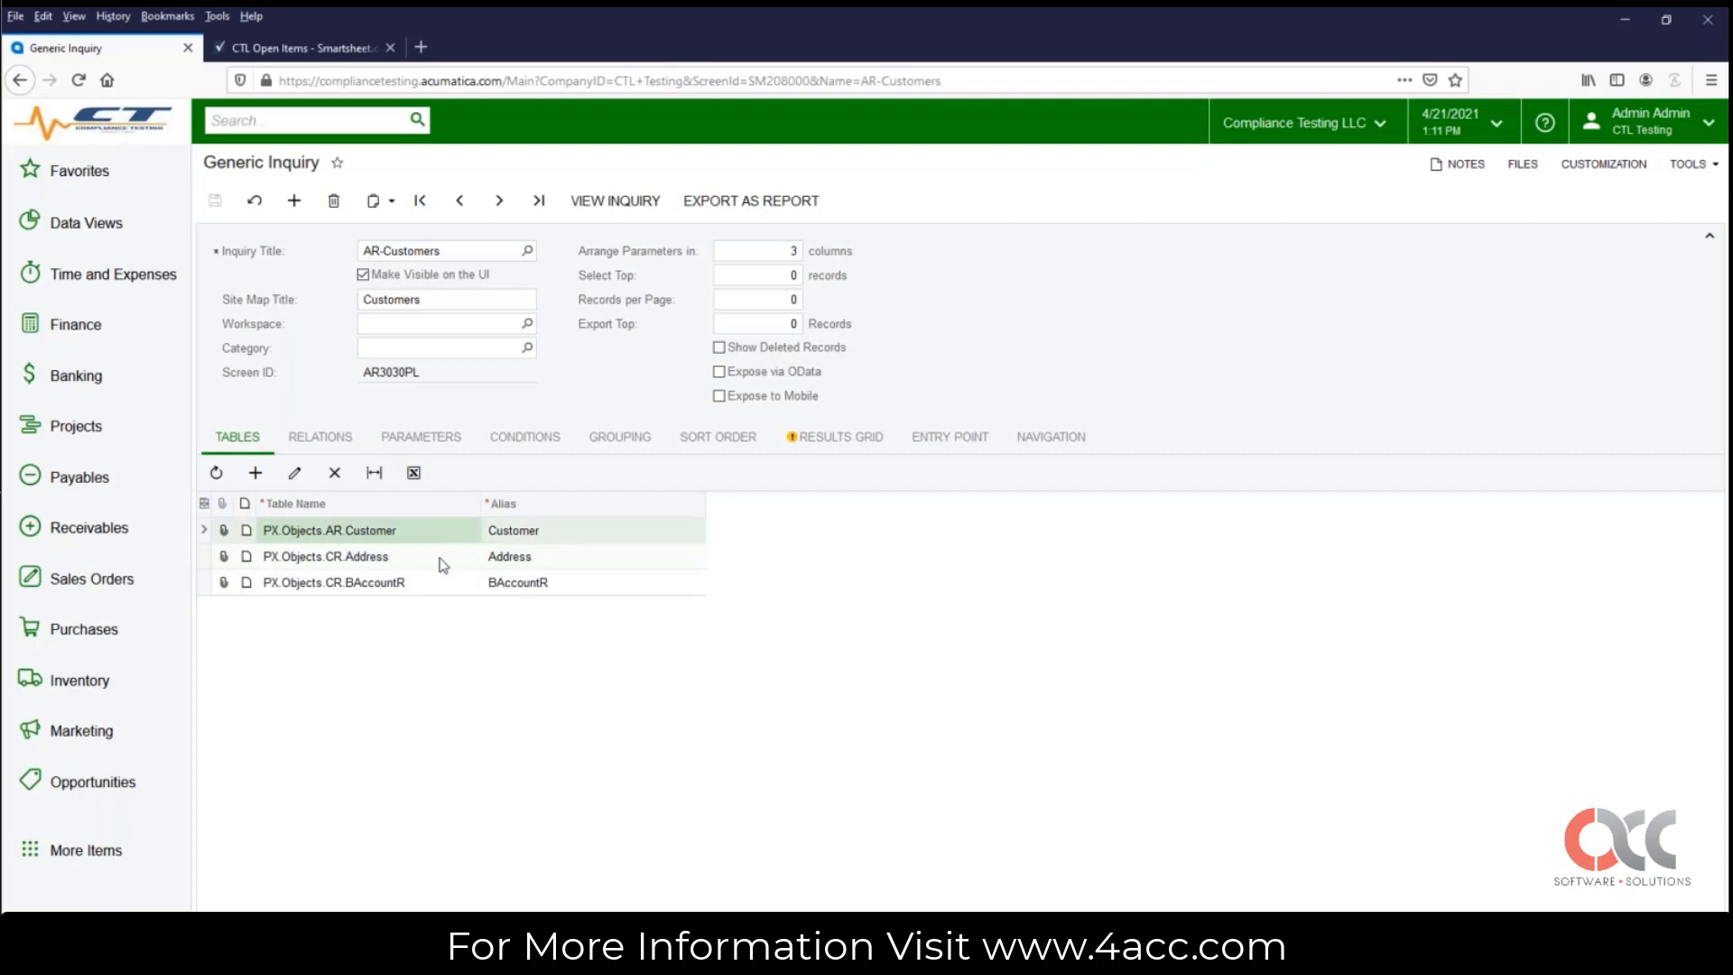
Step: Examine the relation between the Customer and Address tables, including its join type and linked parent and child fields
{"action": "left_click", "coordinate": [323, 442]}
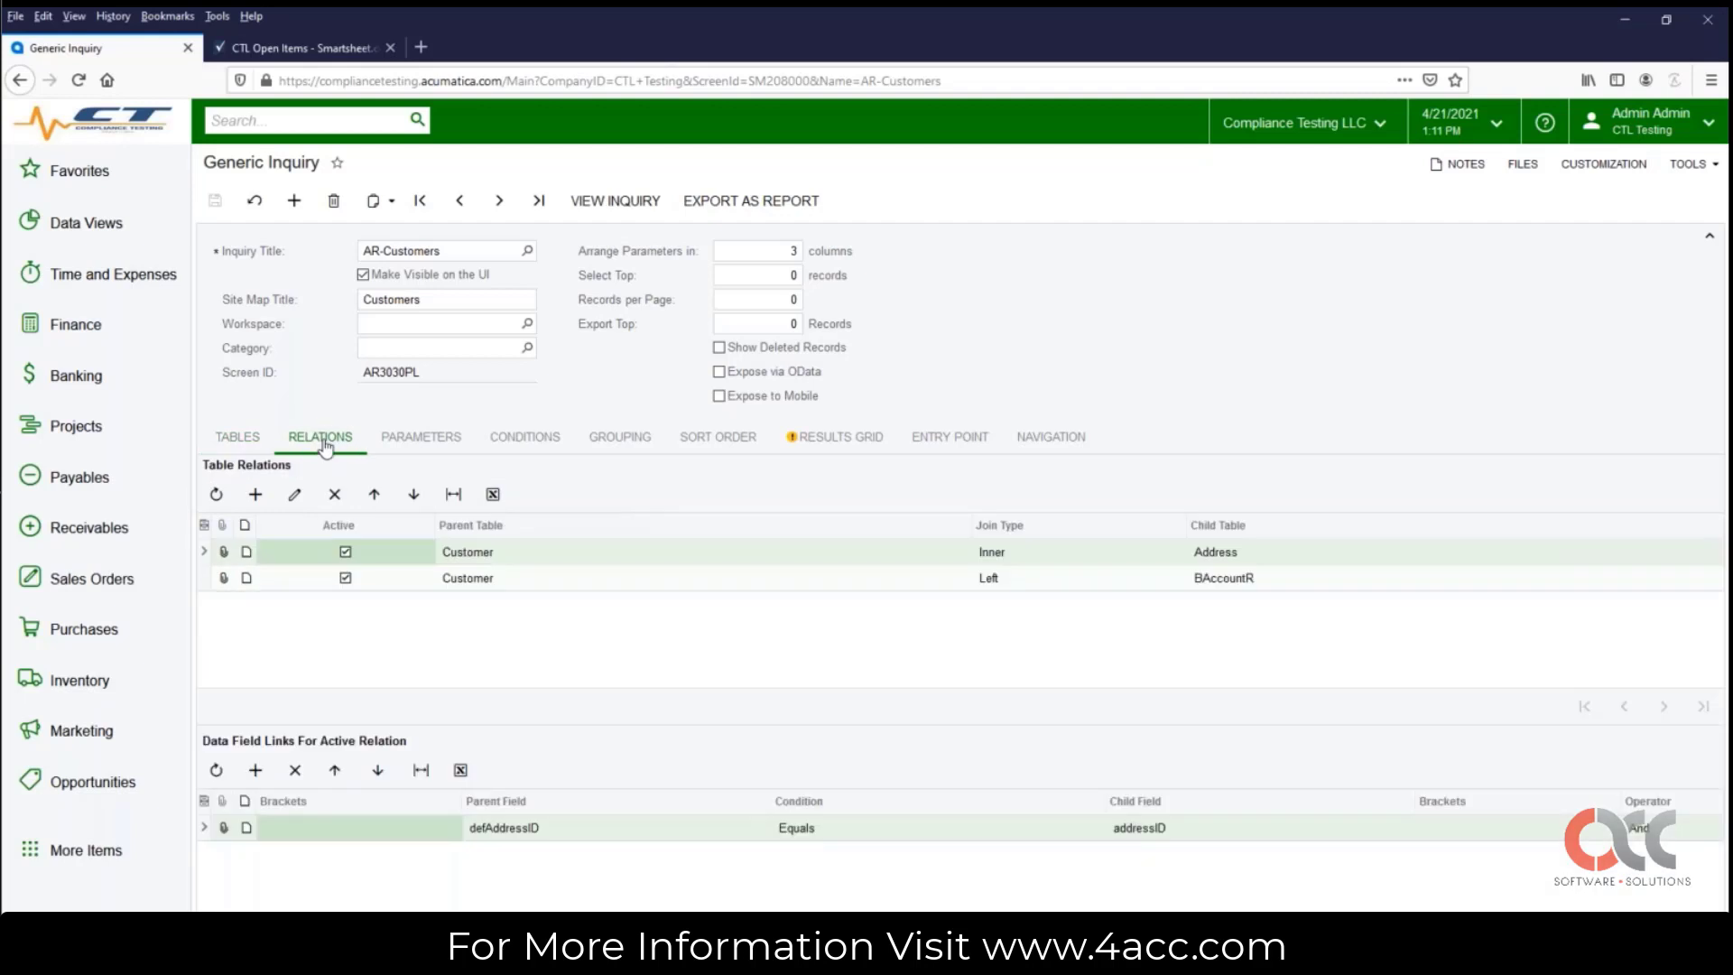
{"action": "left_click", "coordinate": [531, 559]}
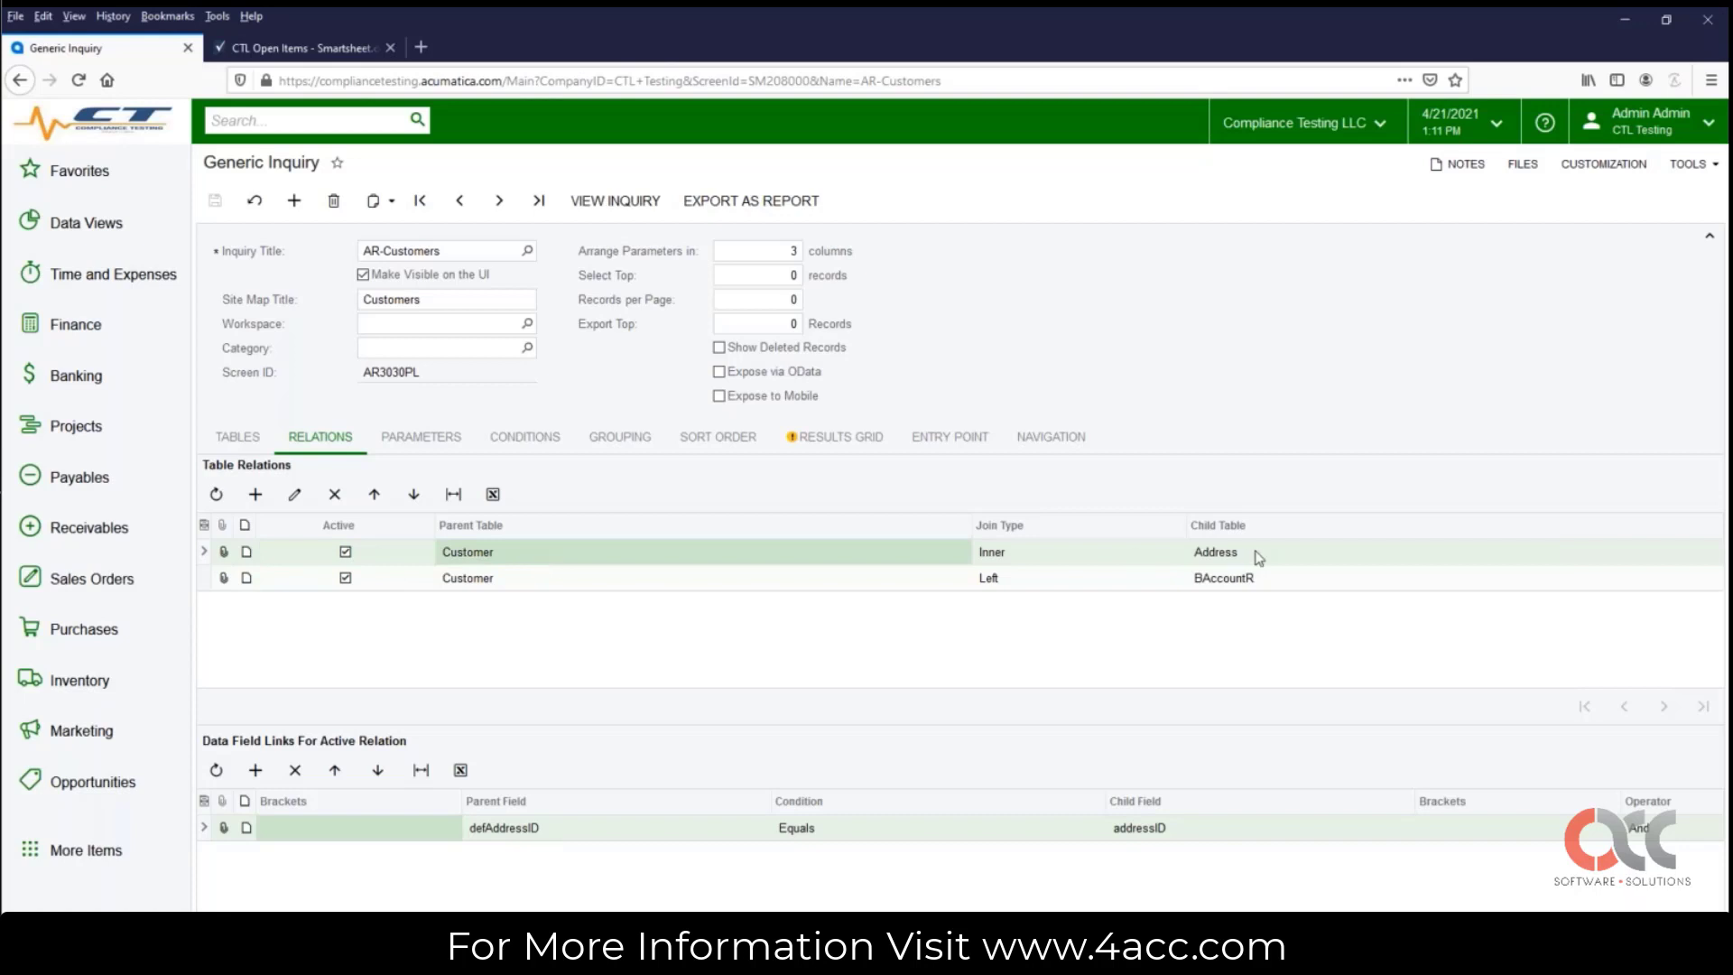
{"action": "left_click", "coordinate": [1257, 557]}
{"action": "left_click", "coordinate": [814, 559]}
{"action": "left_click", "coordinate": [1317, 556]}
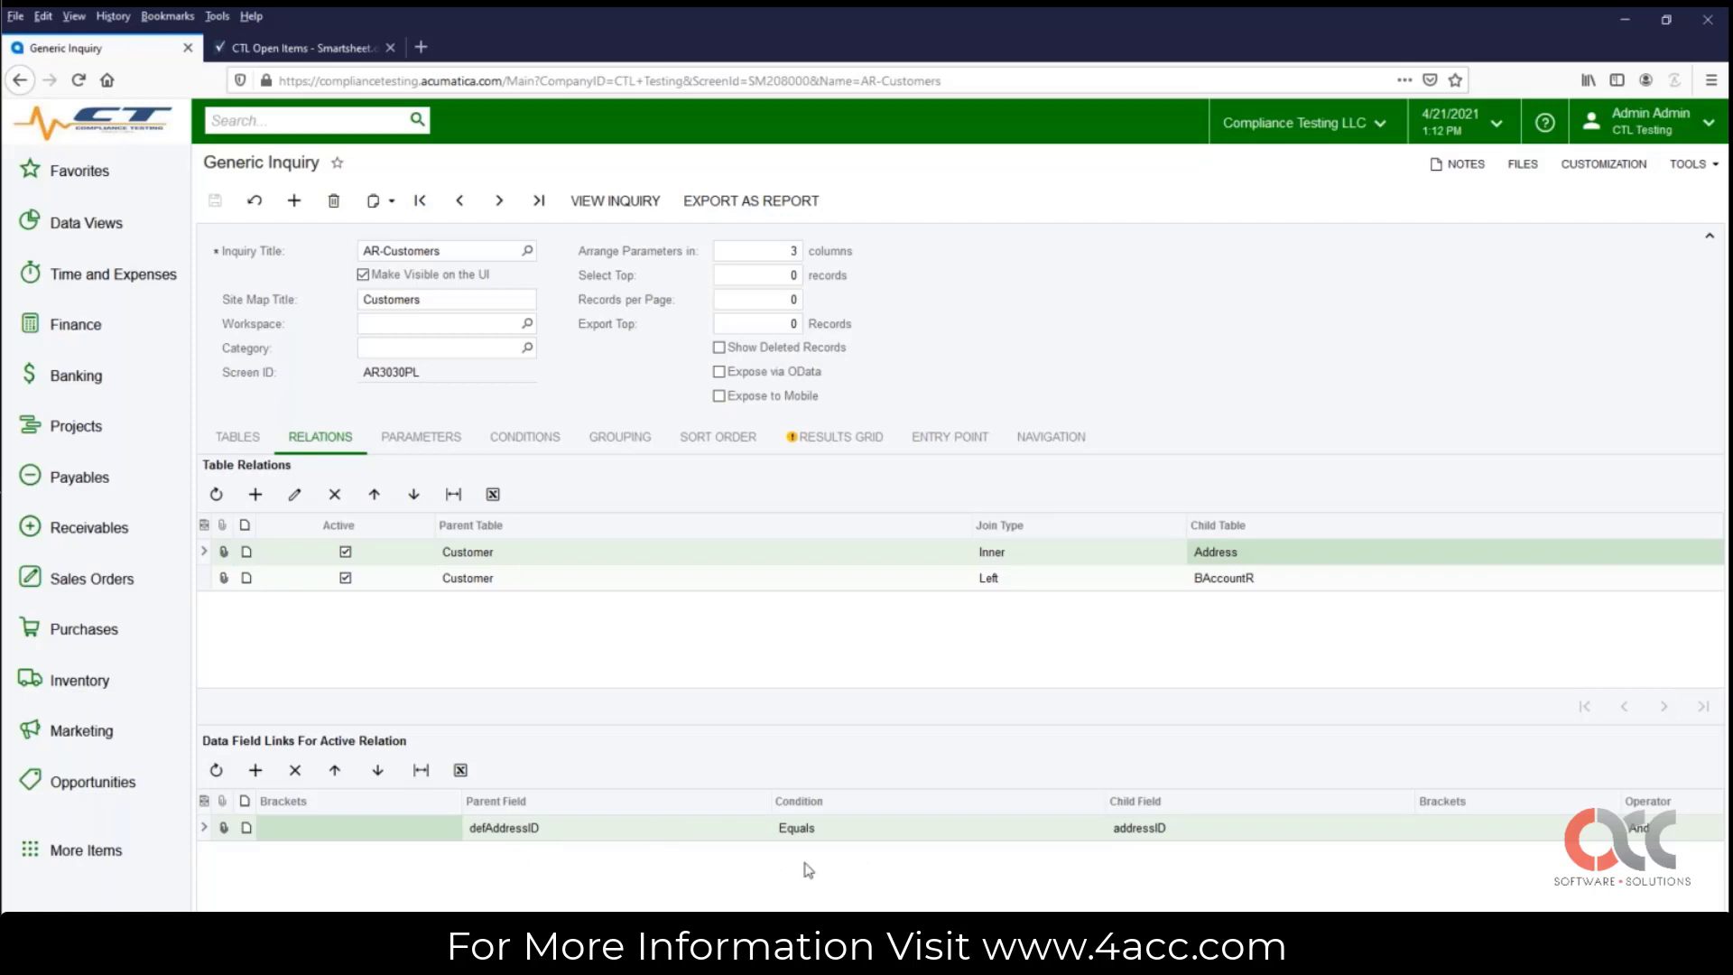
{"action": "left_click", "coordinate": [533, 558]}
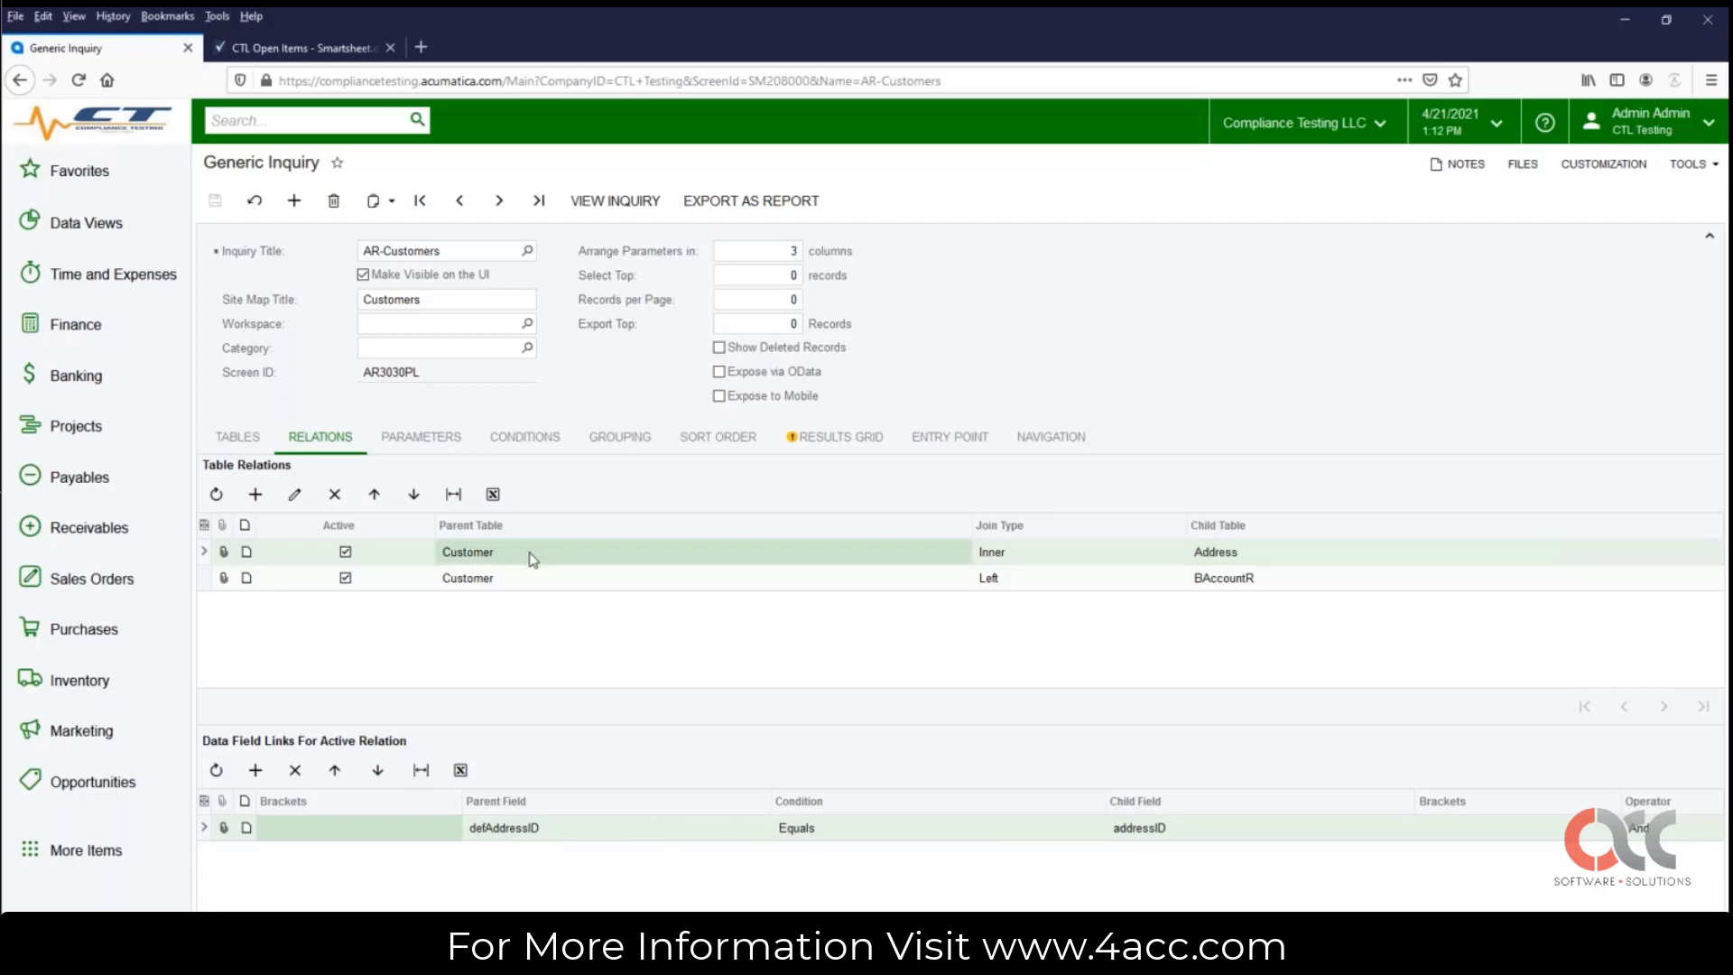
{"action": "left_click", "coordinate": [548, 838]}
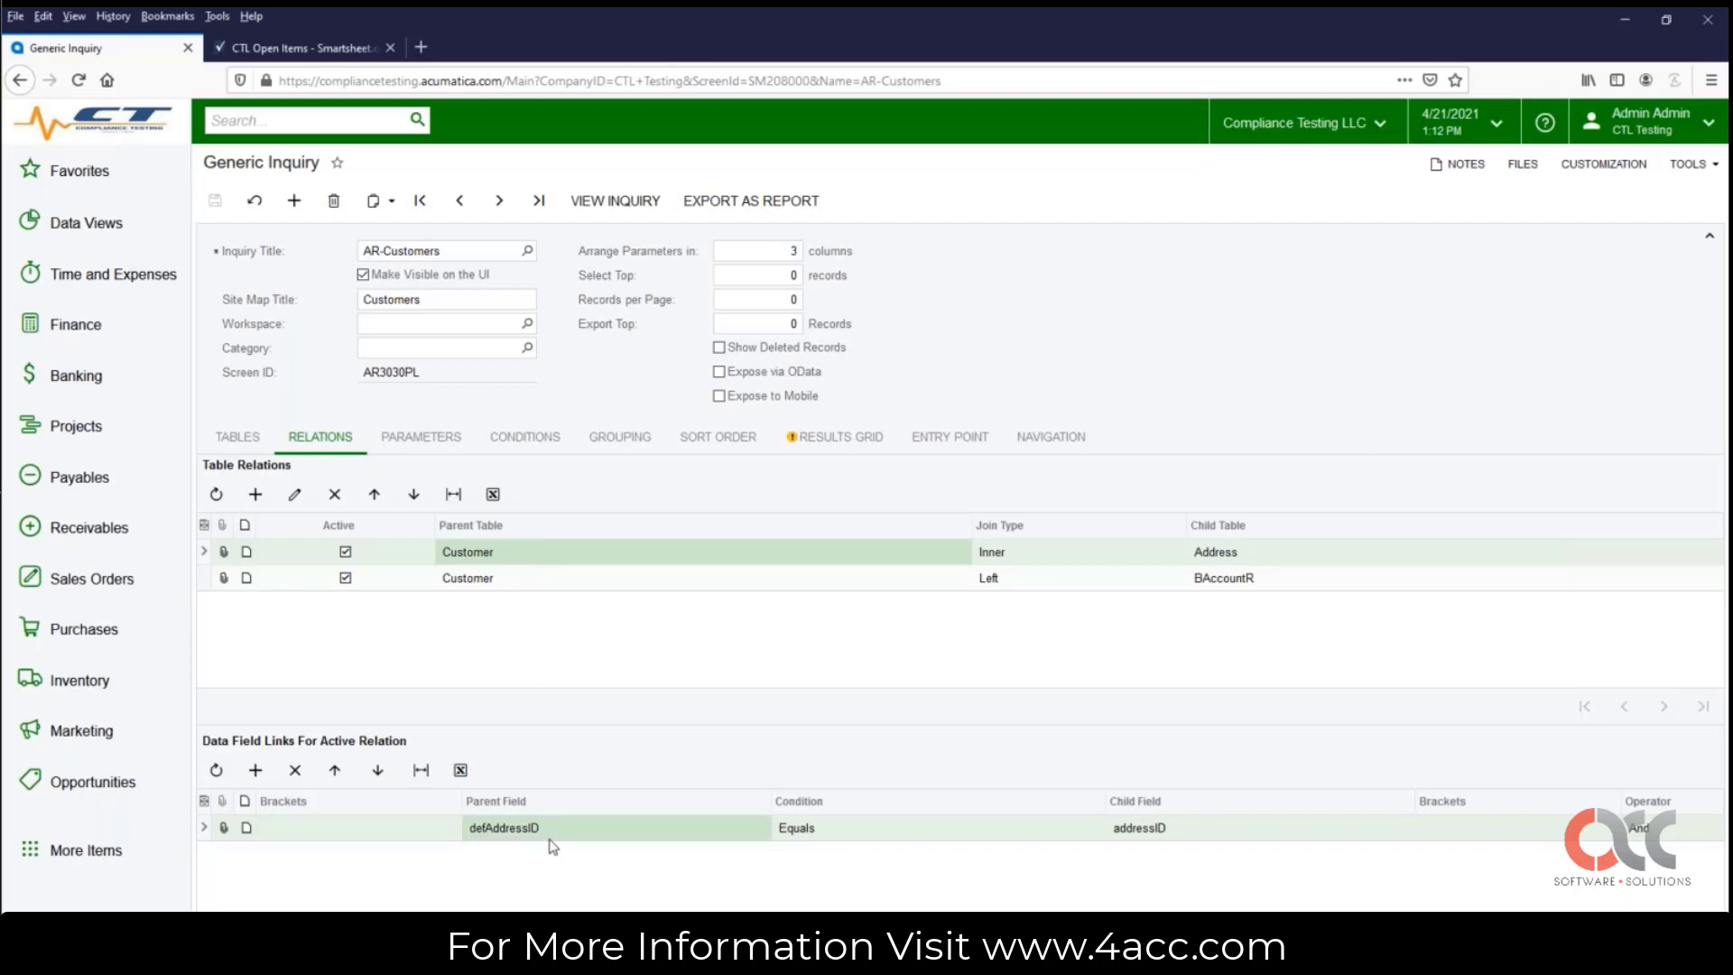
{"action": "left_click", "coordinate": [1249, 549]}
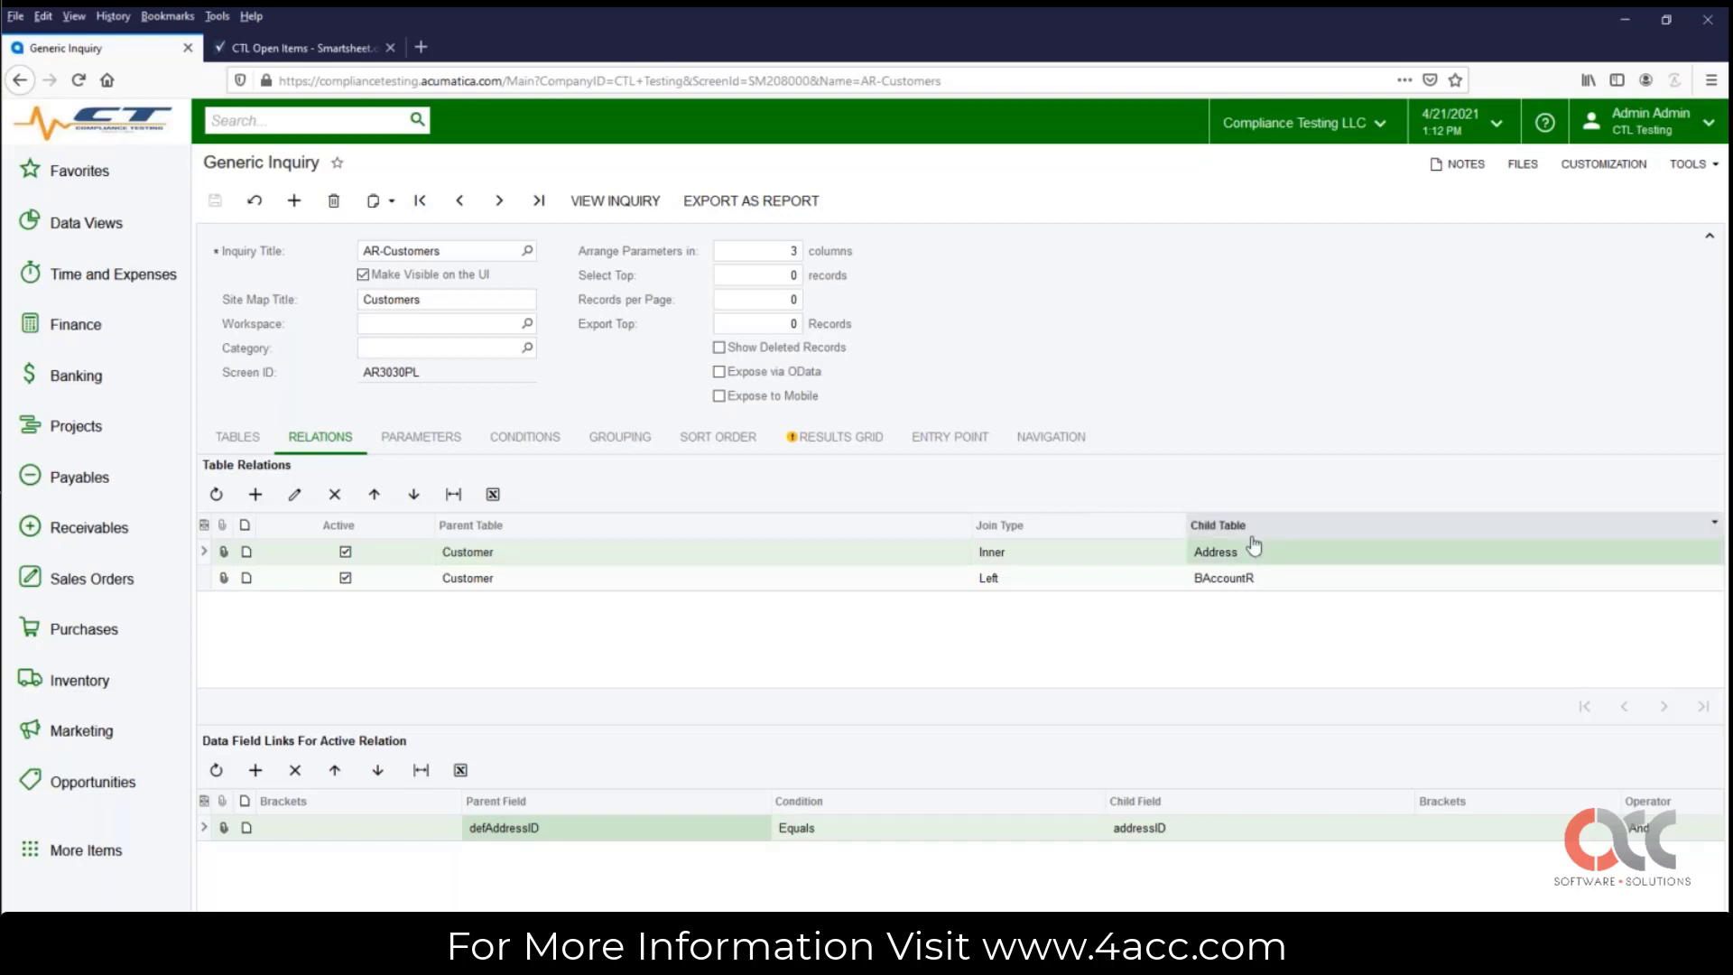
{"action": "left_click", "coordinate": [1178, 836]}
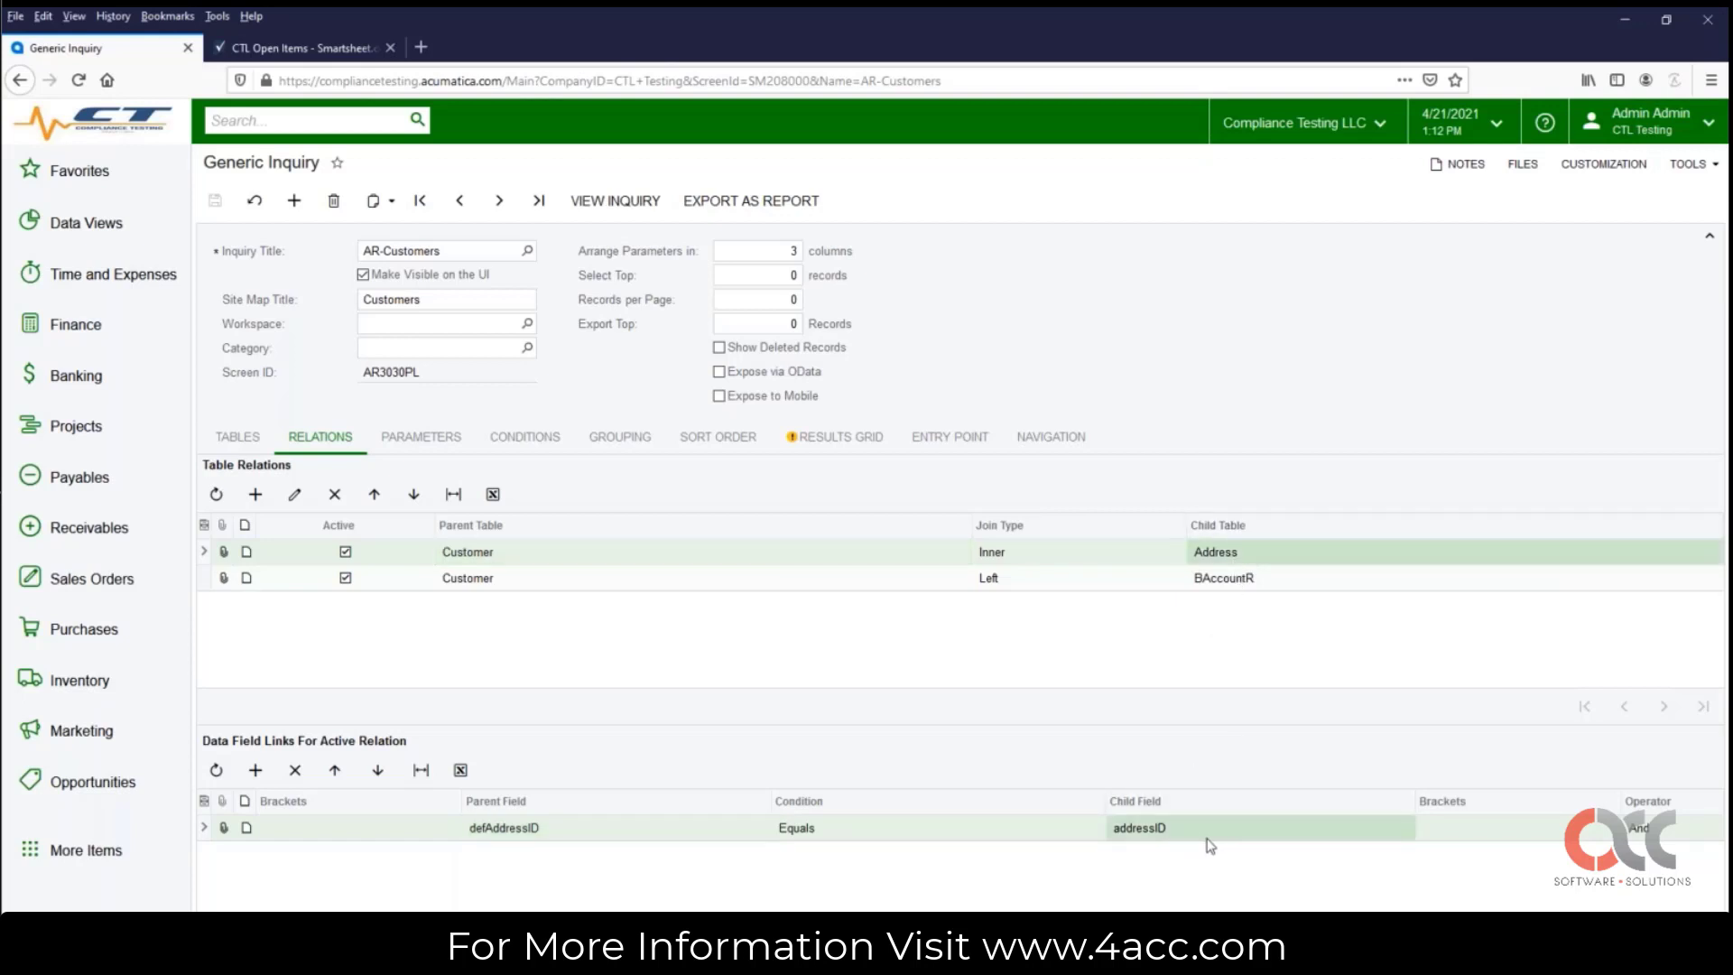
{"action": "left_click", "coordinate": [594, 554]}
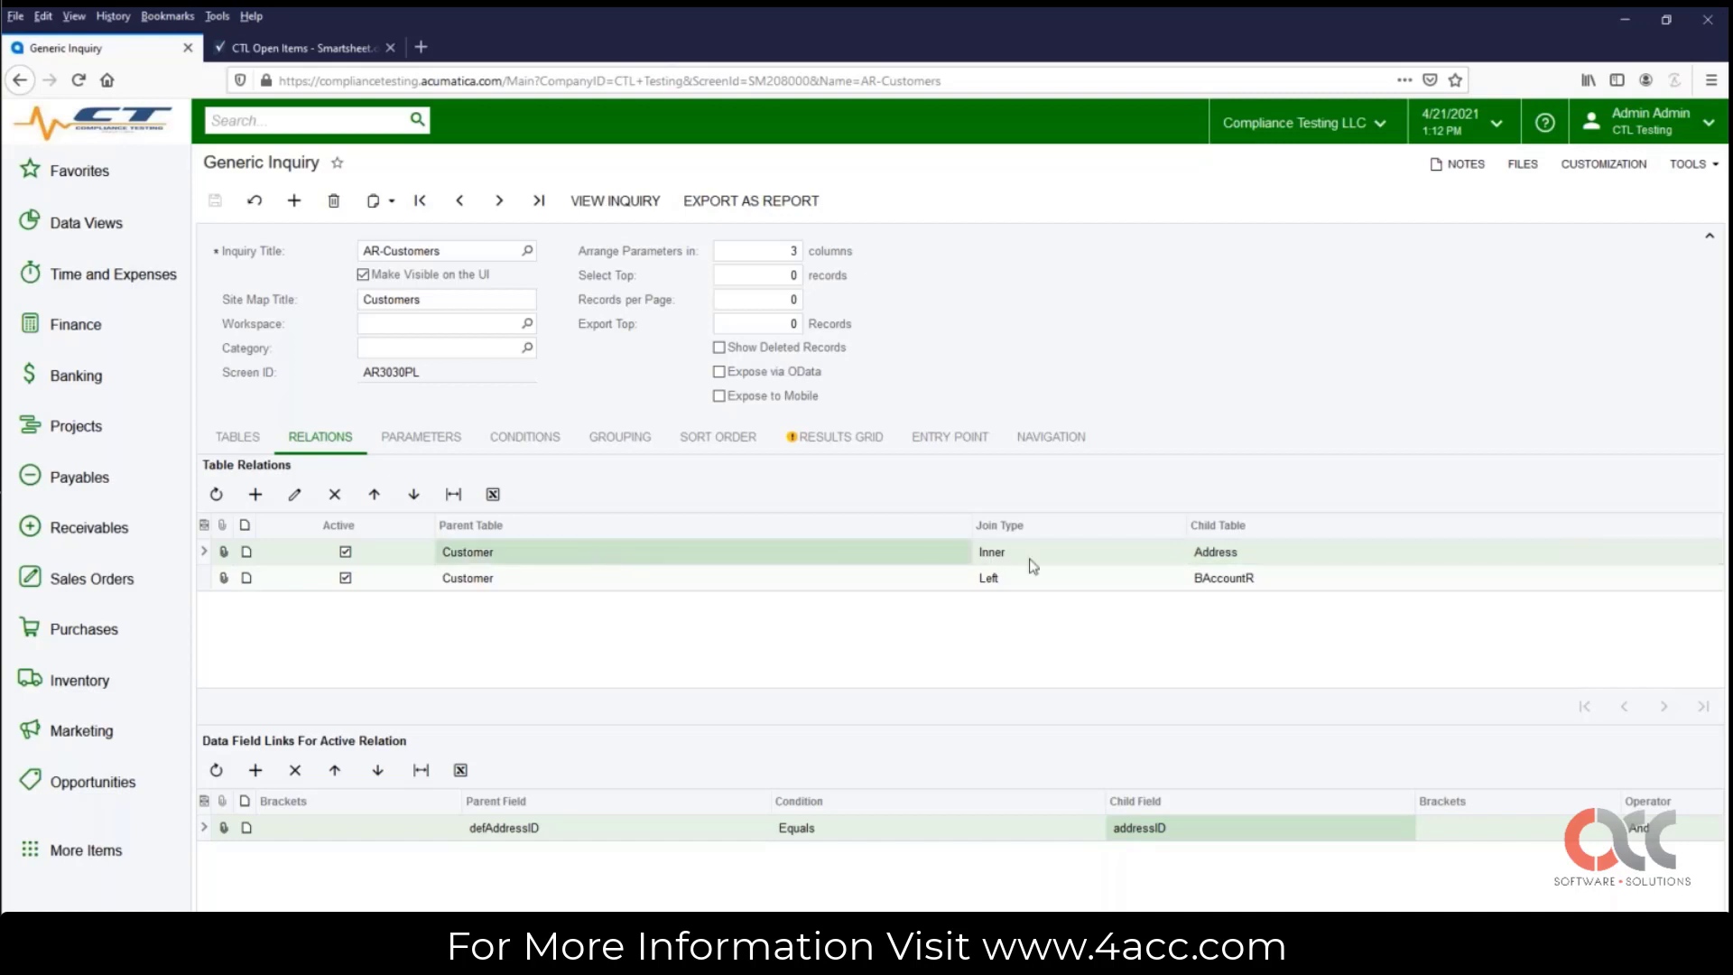
{"action": "left_click", "coordinate": [1243, 558]}
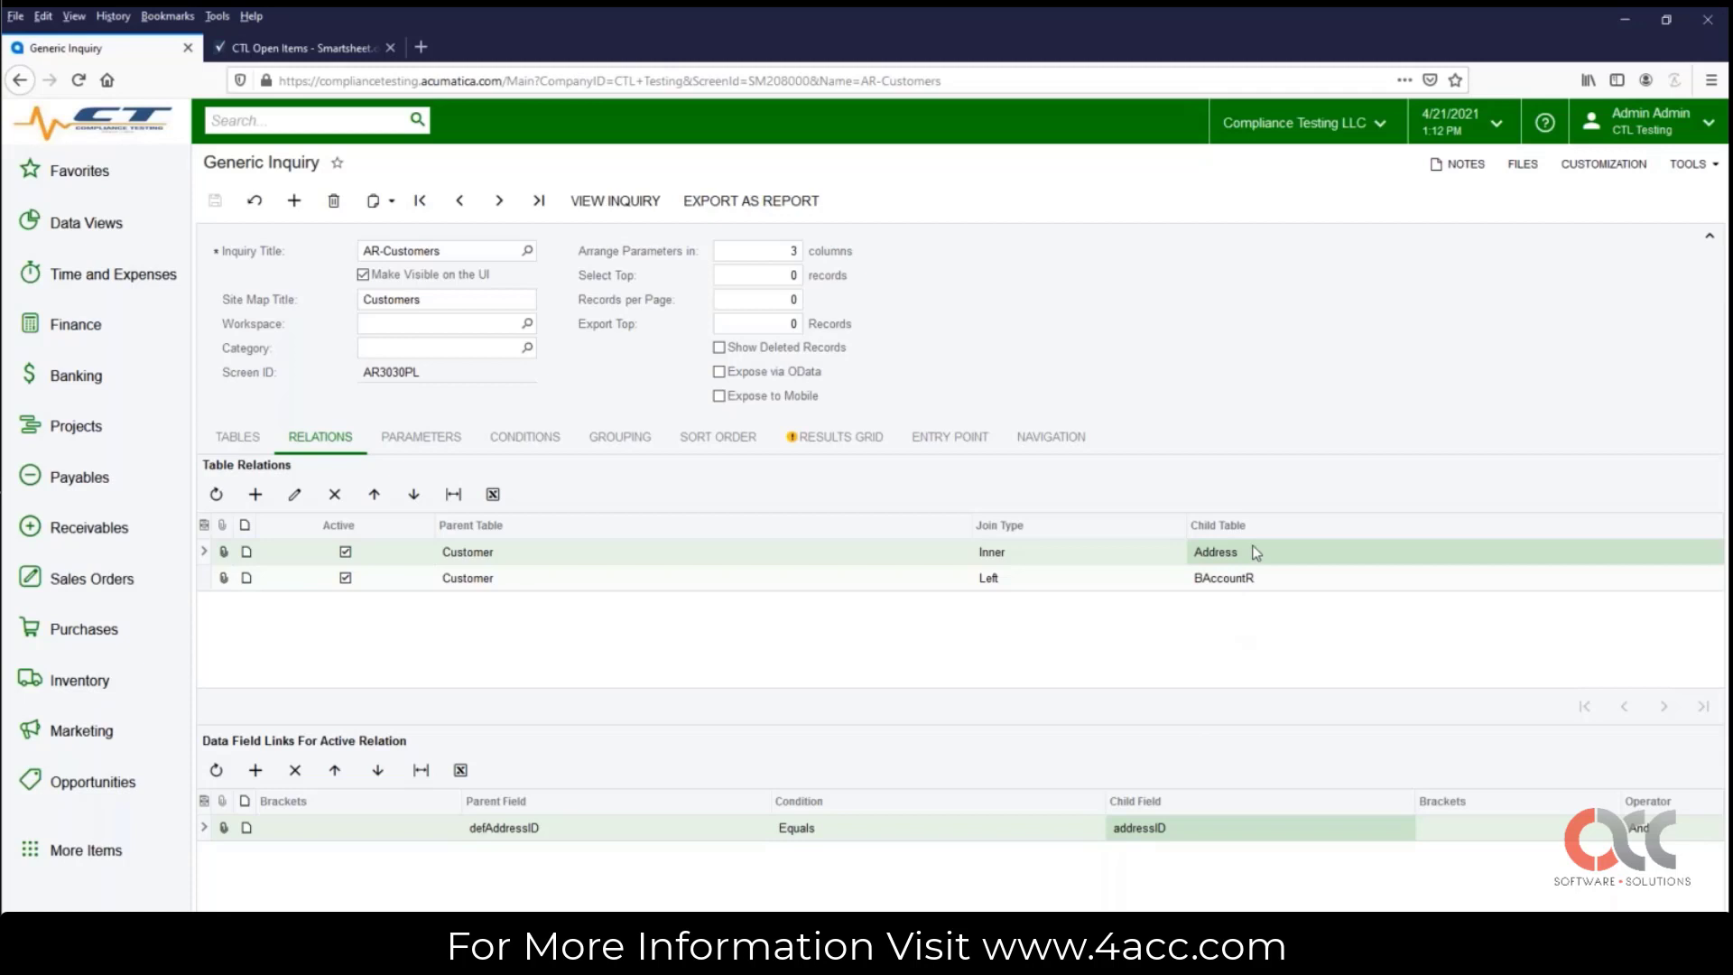
Step: Examine the relation between the Customer and BAccountR tables and the parent and child fields that link them
{"action": "left_click", "coordinate": [656, 588]}
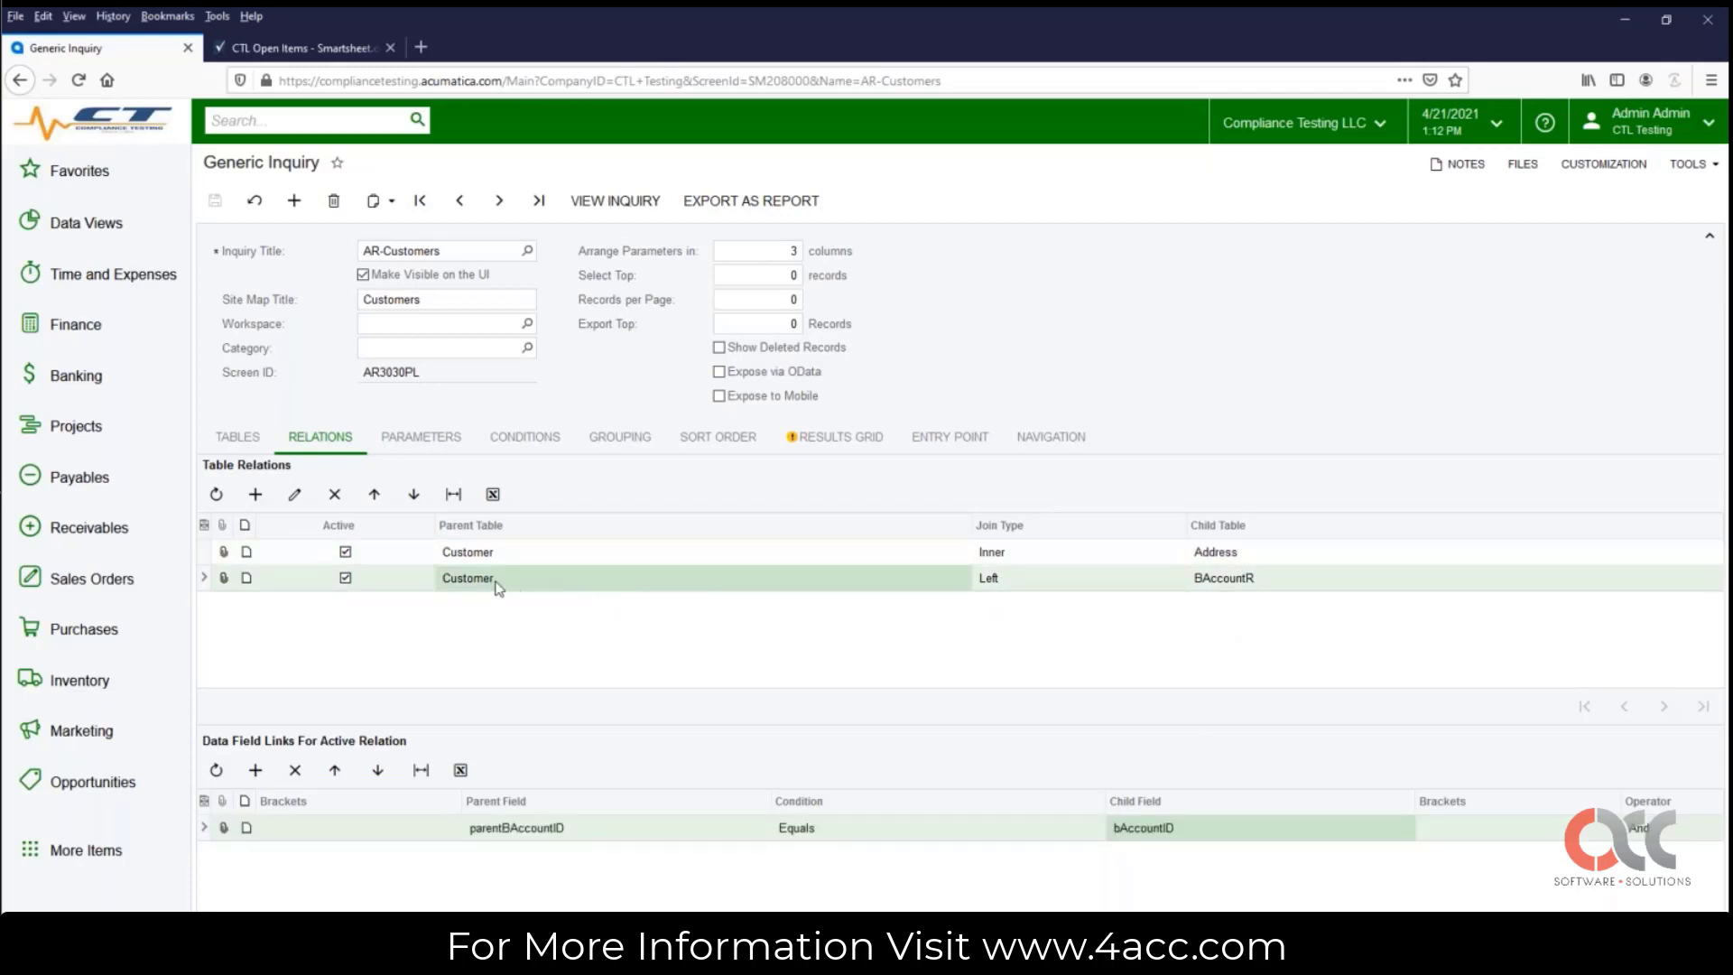
{"action": "left_click", "coordinate": [1232, 583]}
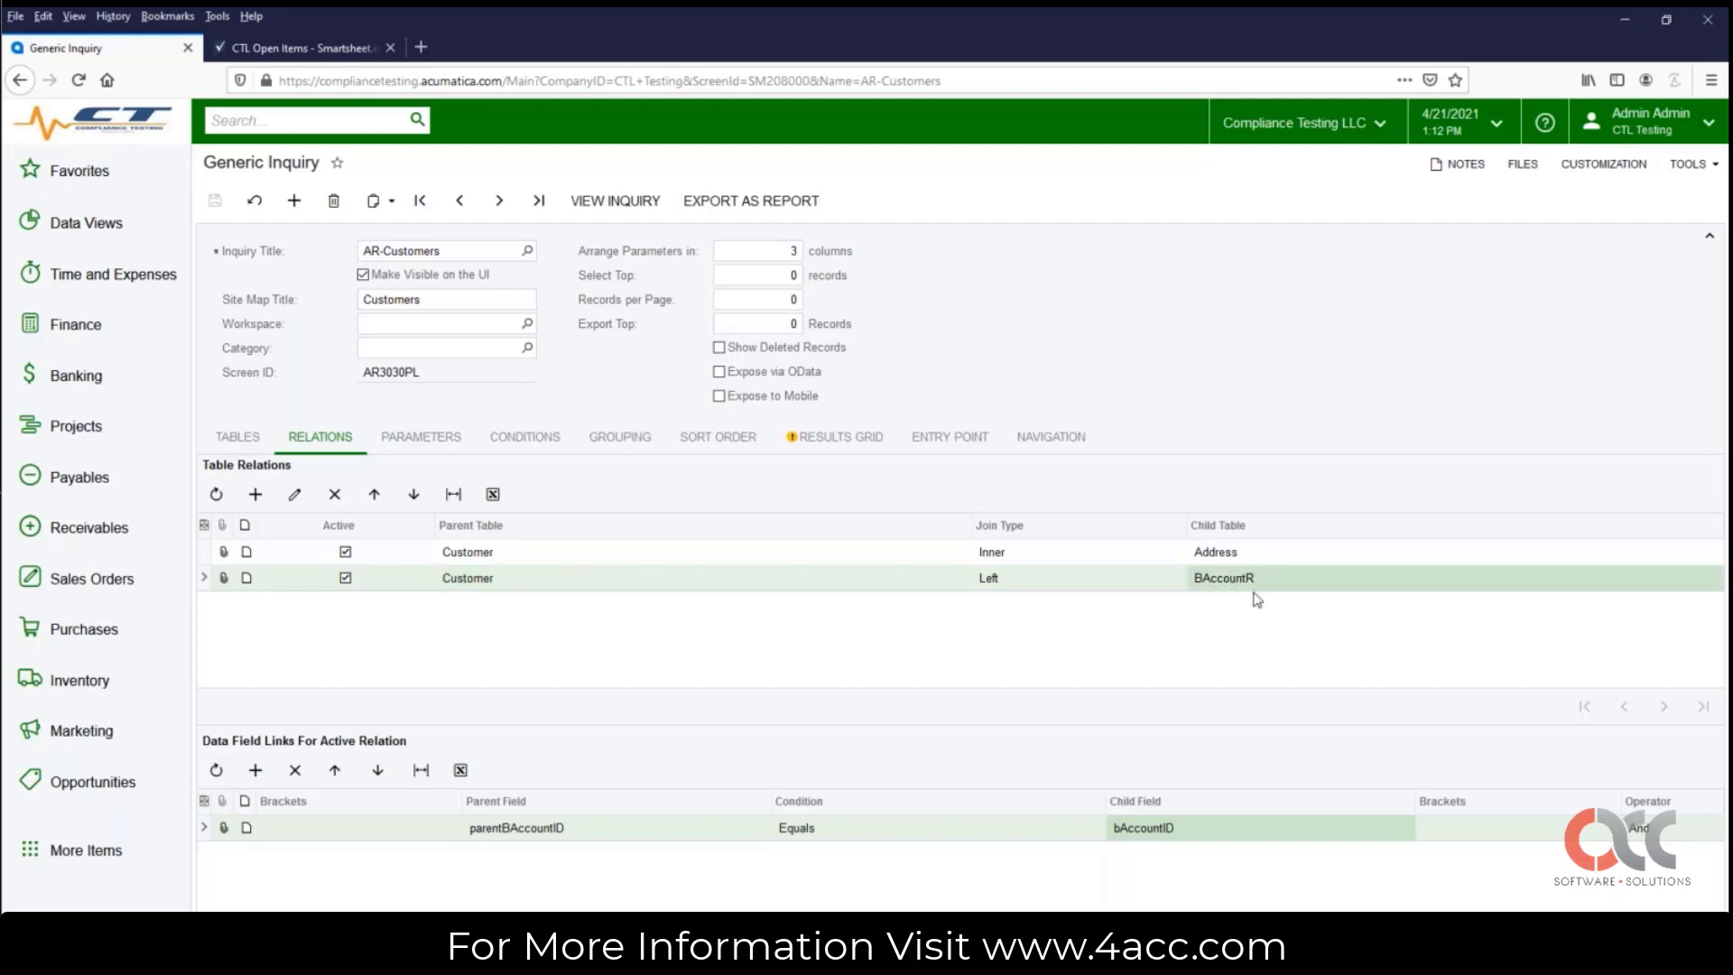
{"action": "left_click", "coordinate": [581, 836]}
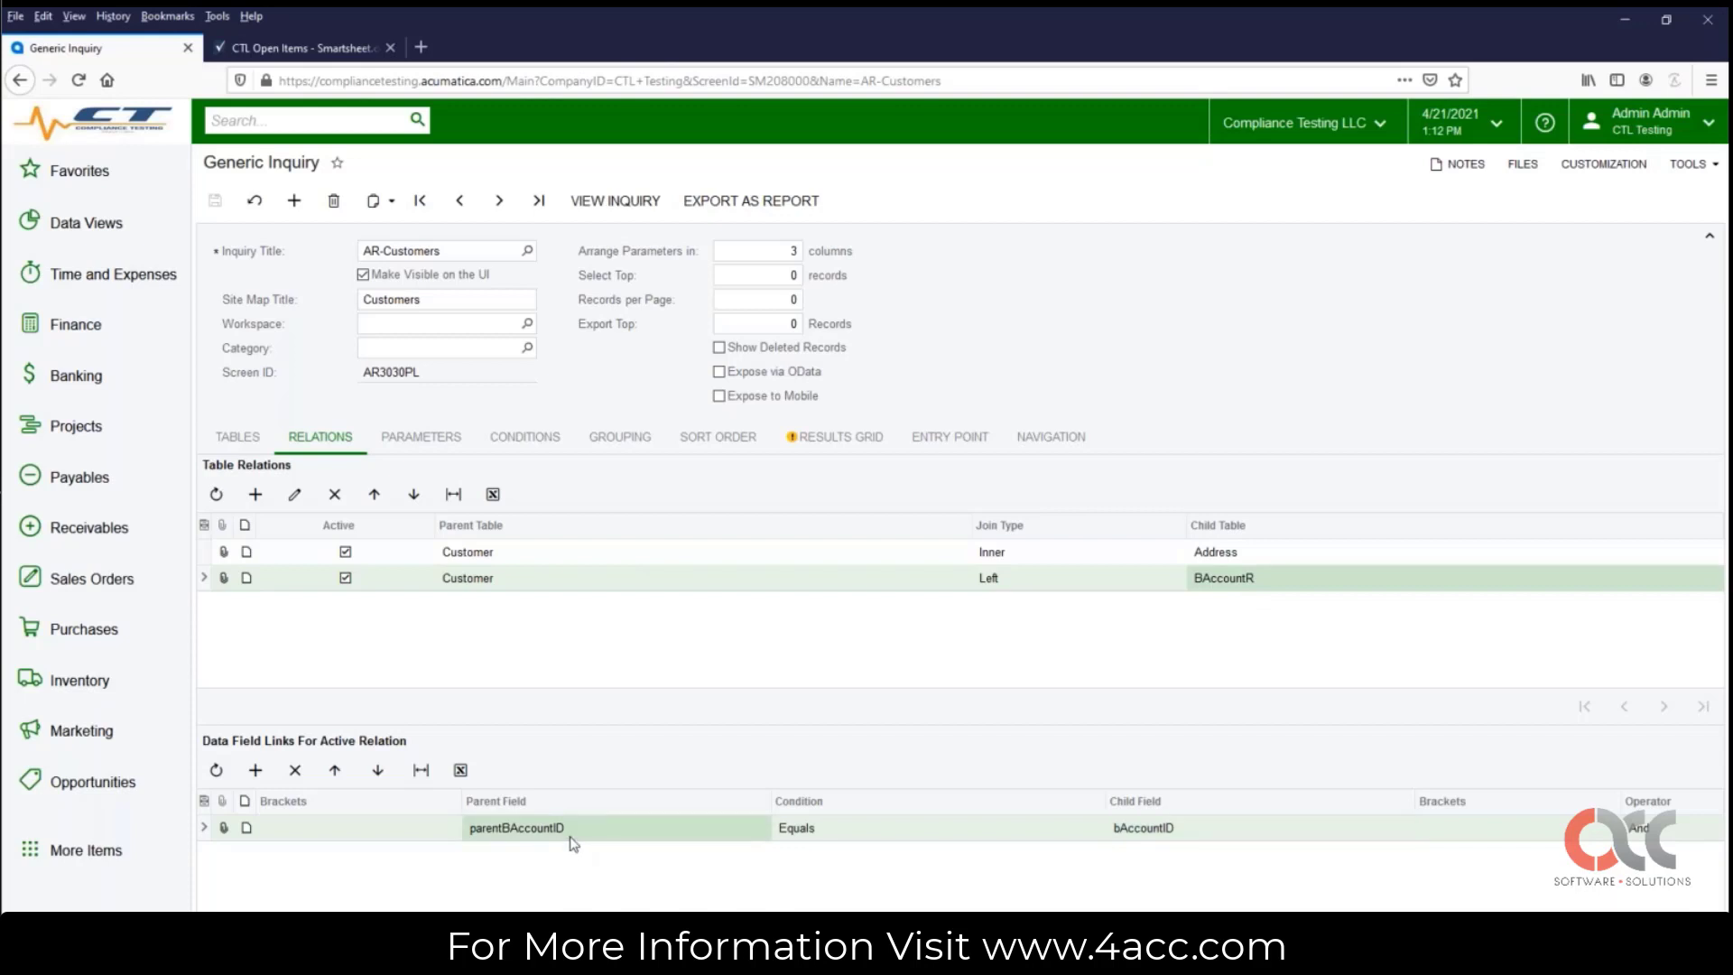
{"action": "left_click", "coordinate": [1154, 840]}
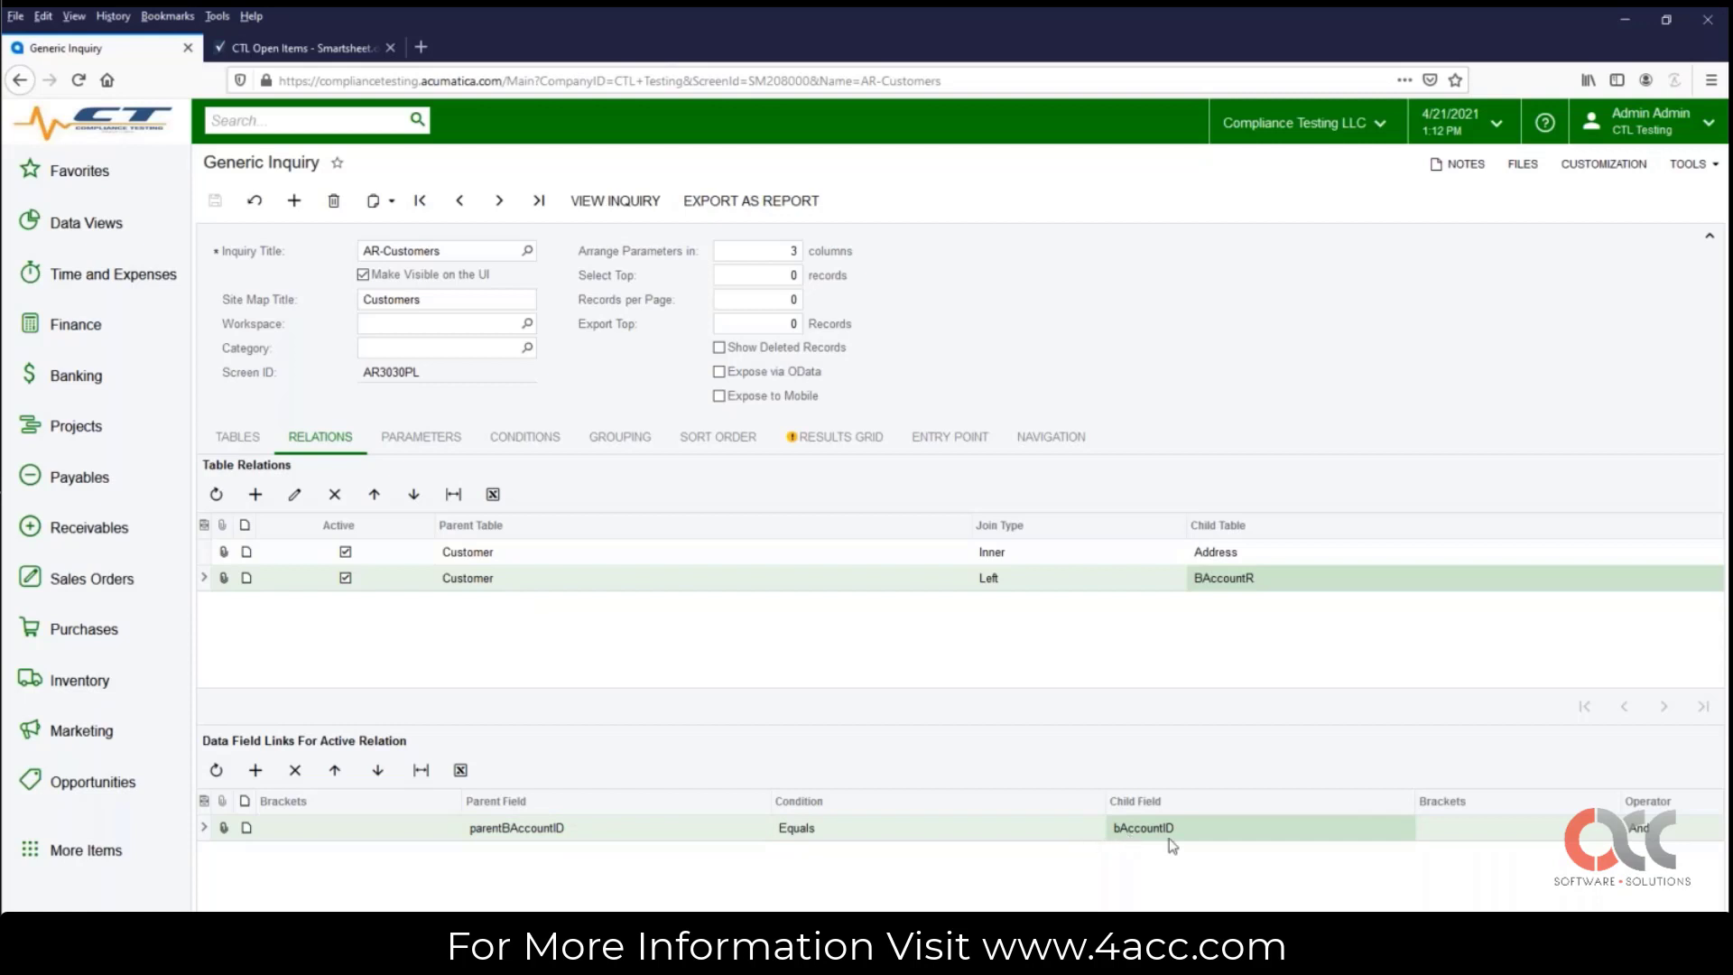
Step: Compare the inquiry's table list with its relations and recheck the data field link between Customer and Address
{"action": "left_click", "coordinate": [546, 562]}
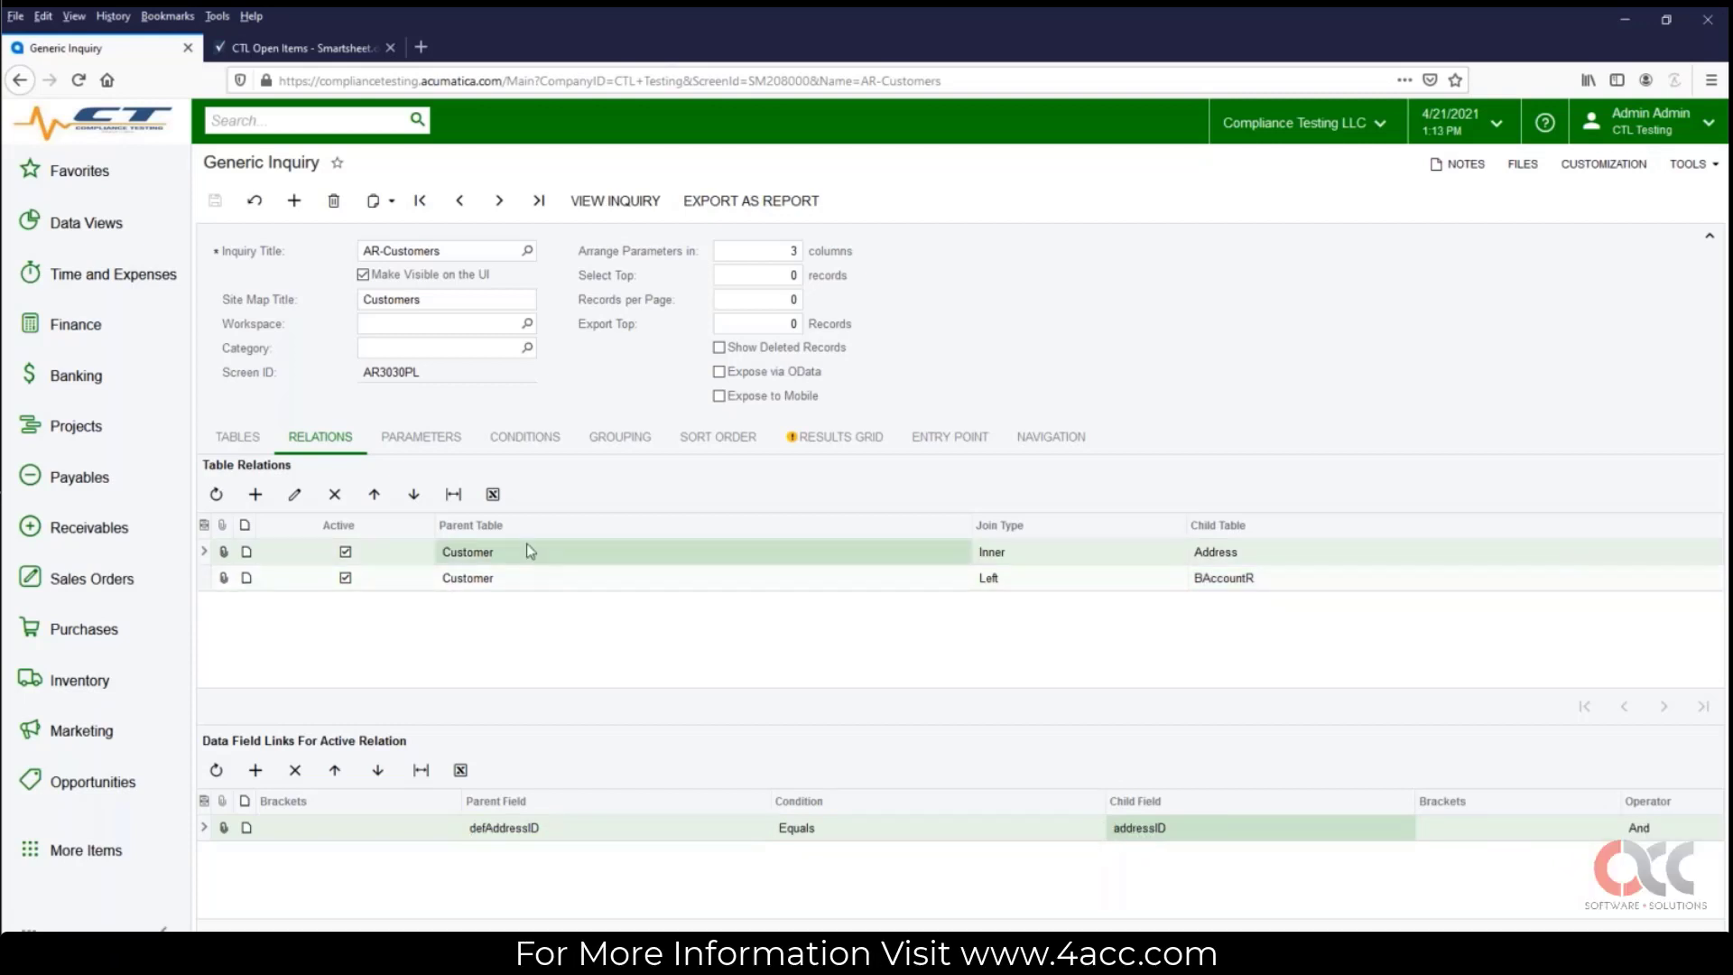
{"action": "left_click", "coordinate": [237, 436]}
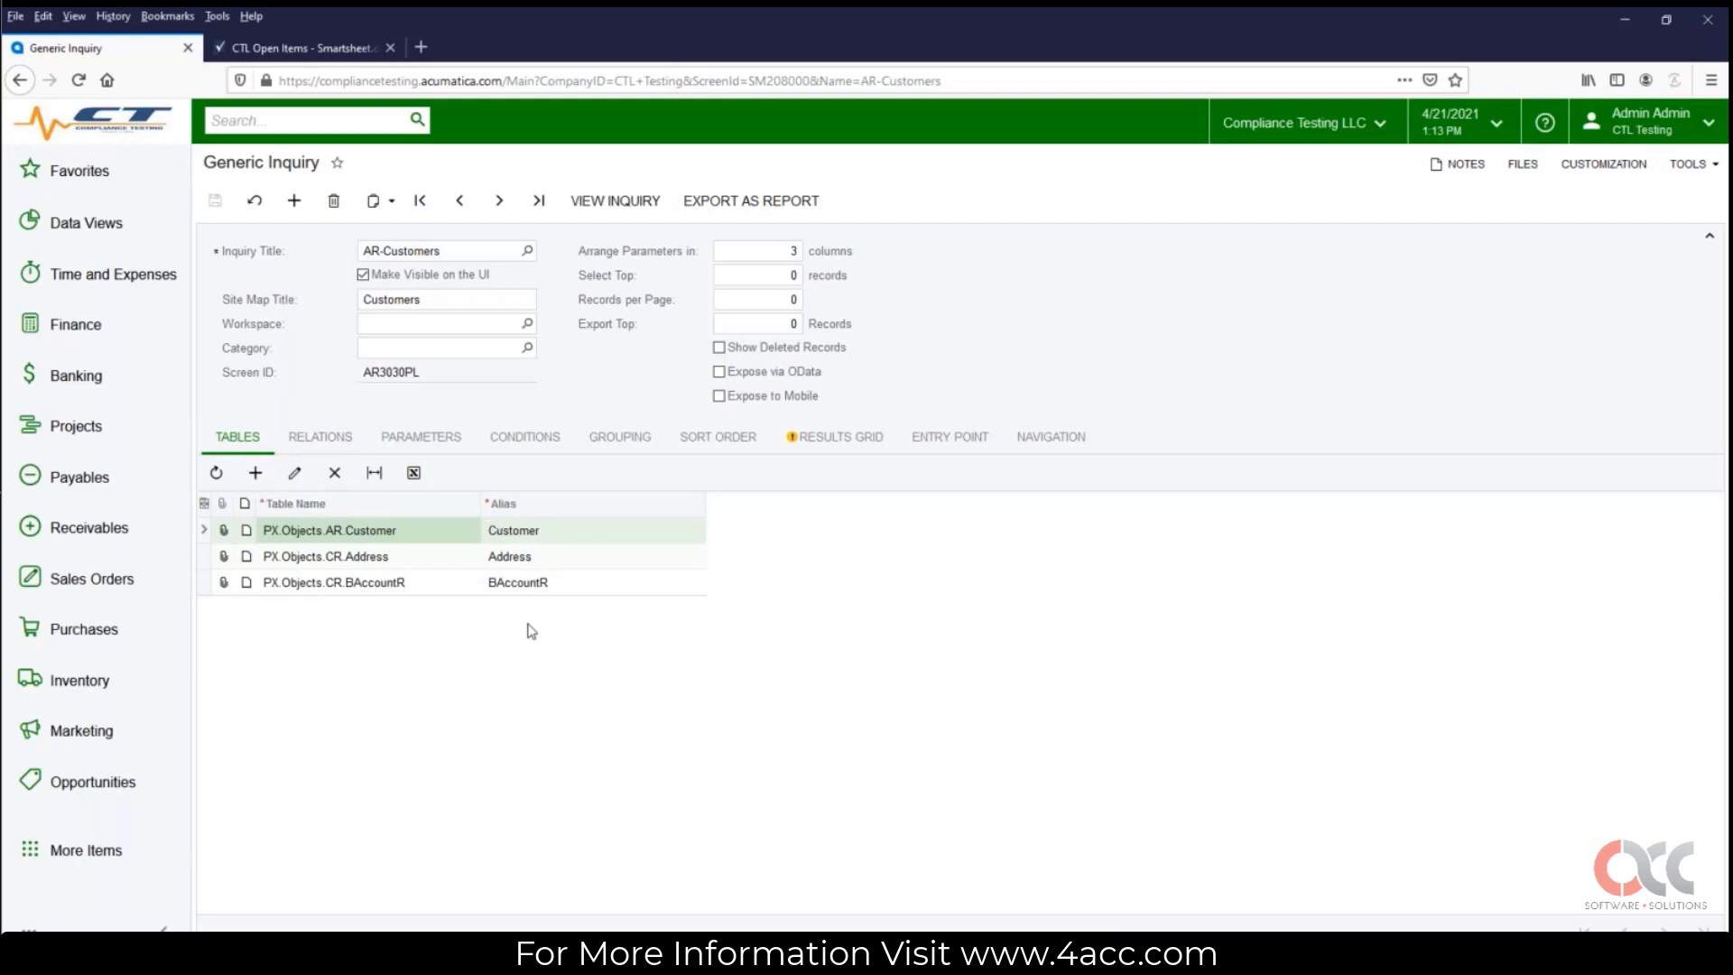
{"action": "left_click", "coordinate": [319, 435]}
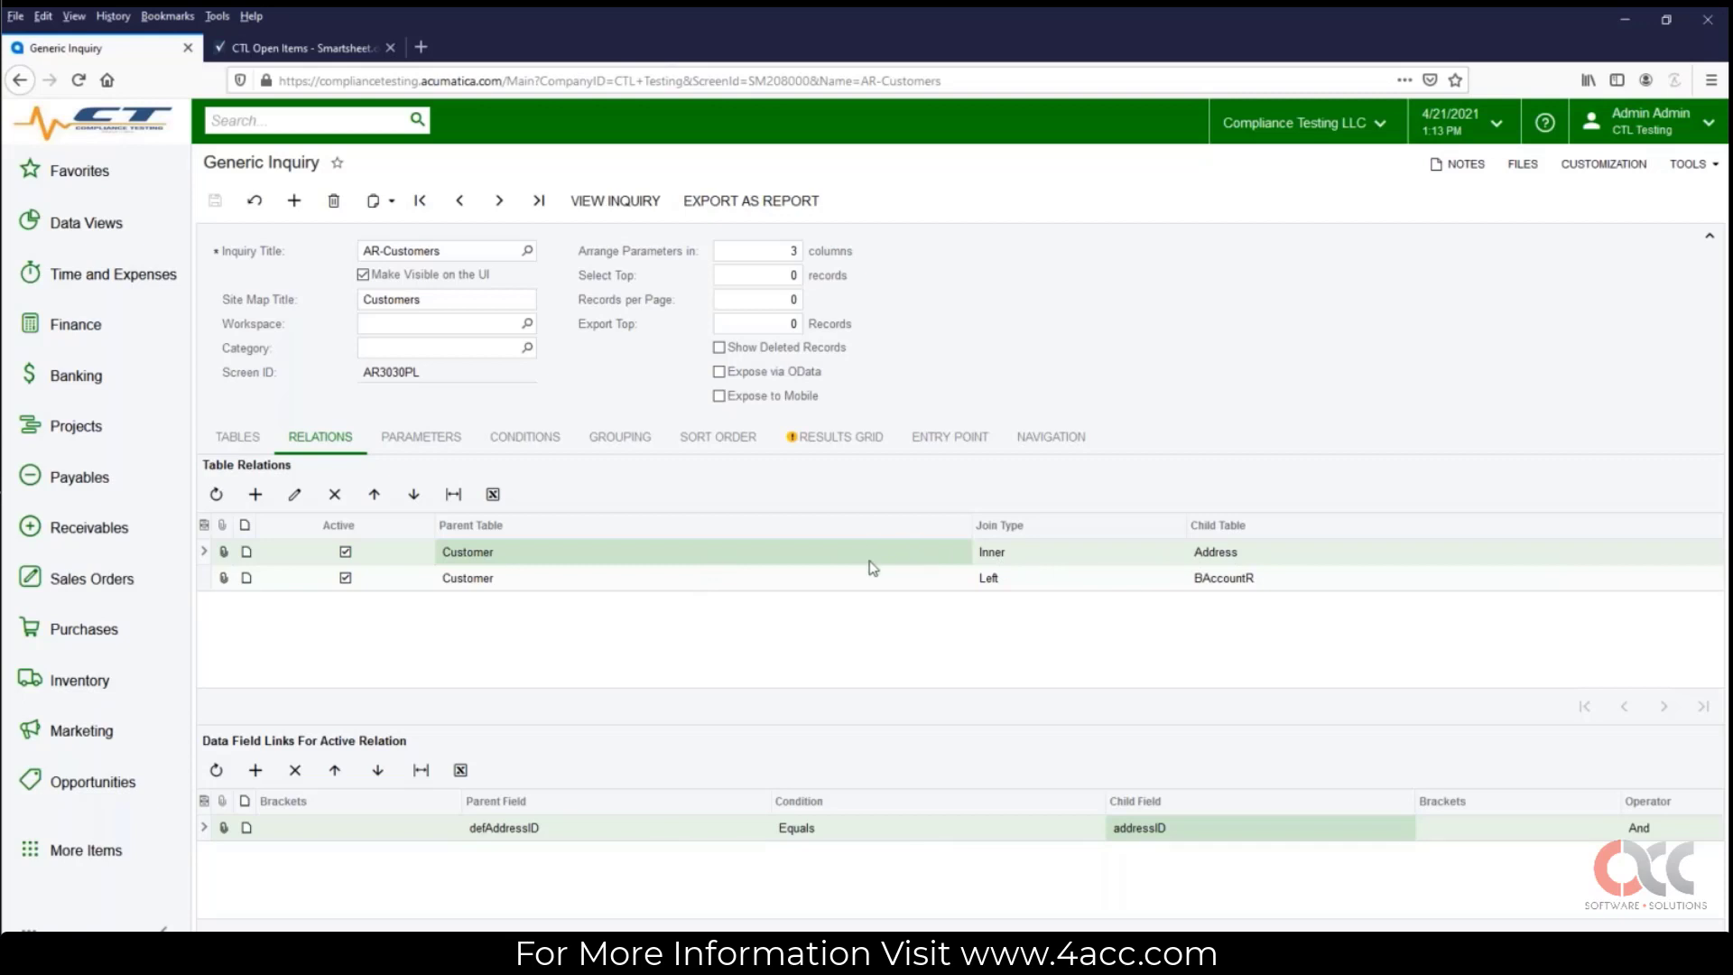
{"action": "left_click", "coordinate": [1261, 562]}
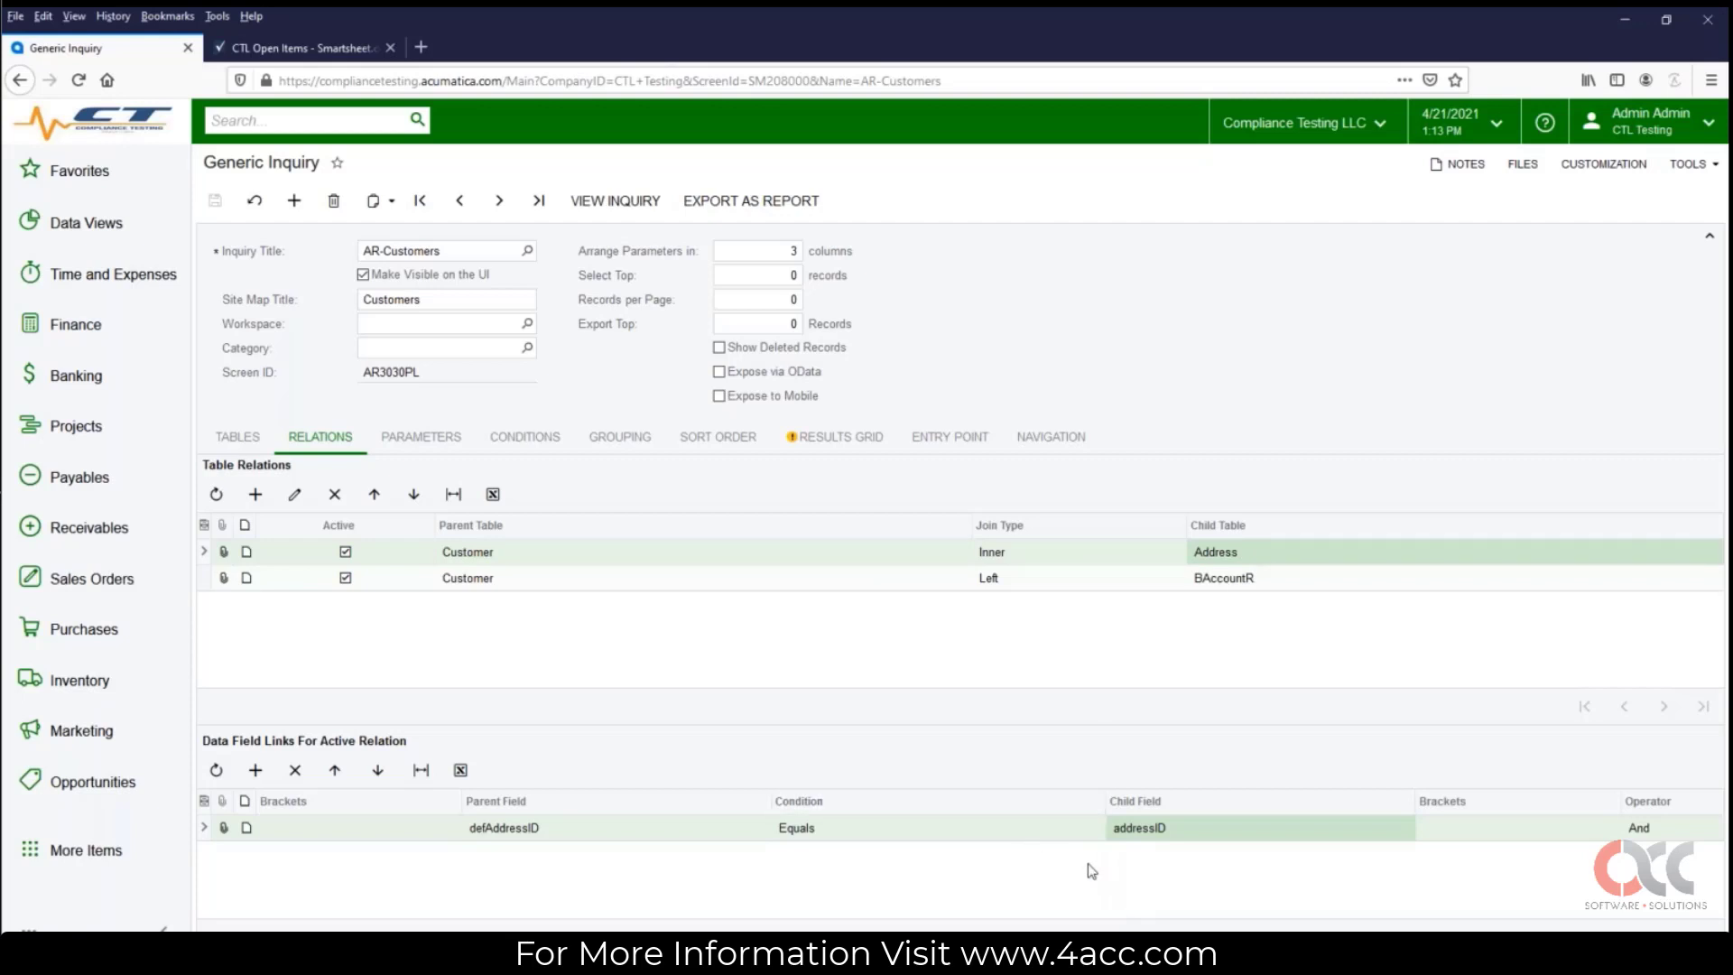
{"action": "left_click", "coordinate": [685, 562]}
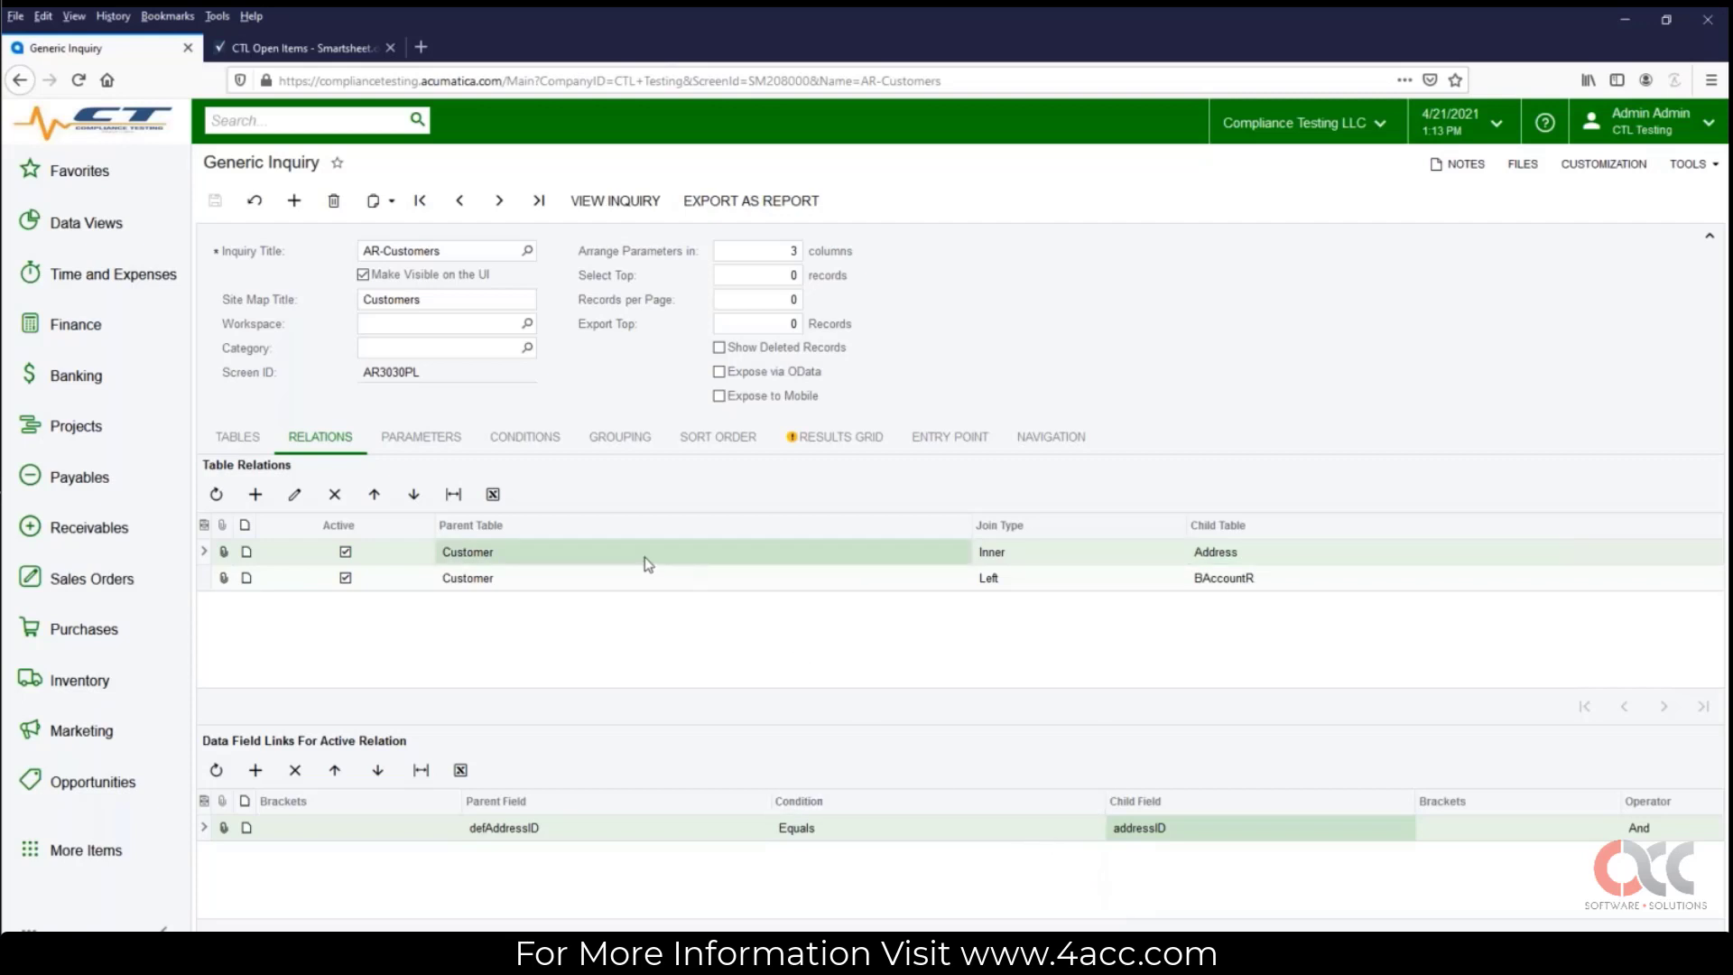
{"action": "left_click", "coordinate": [1261, 561]}
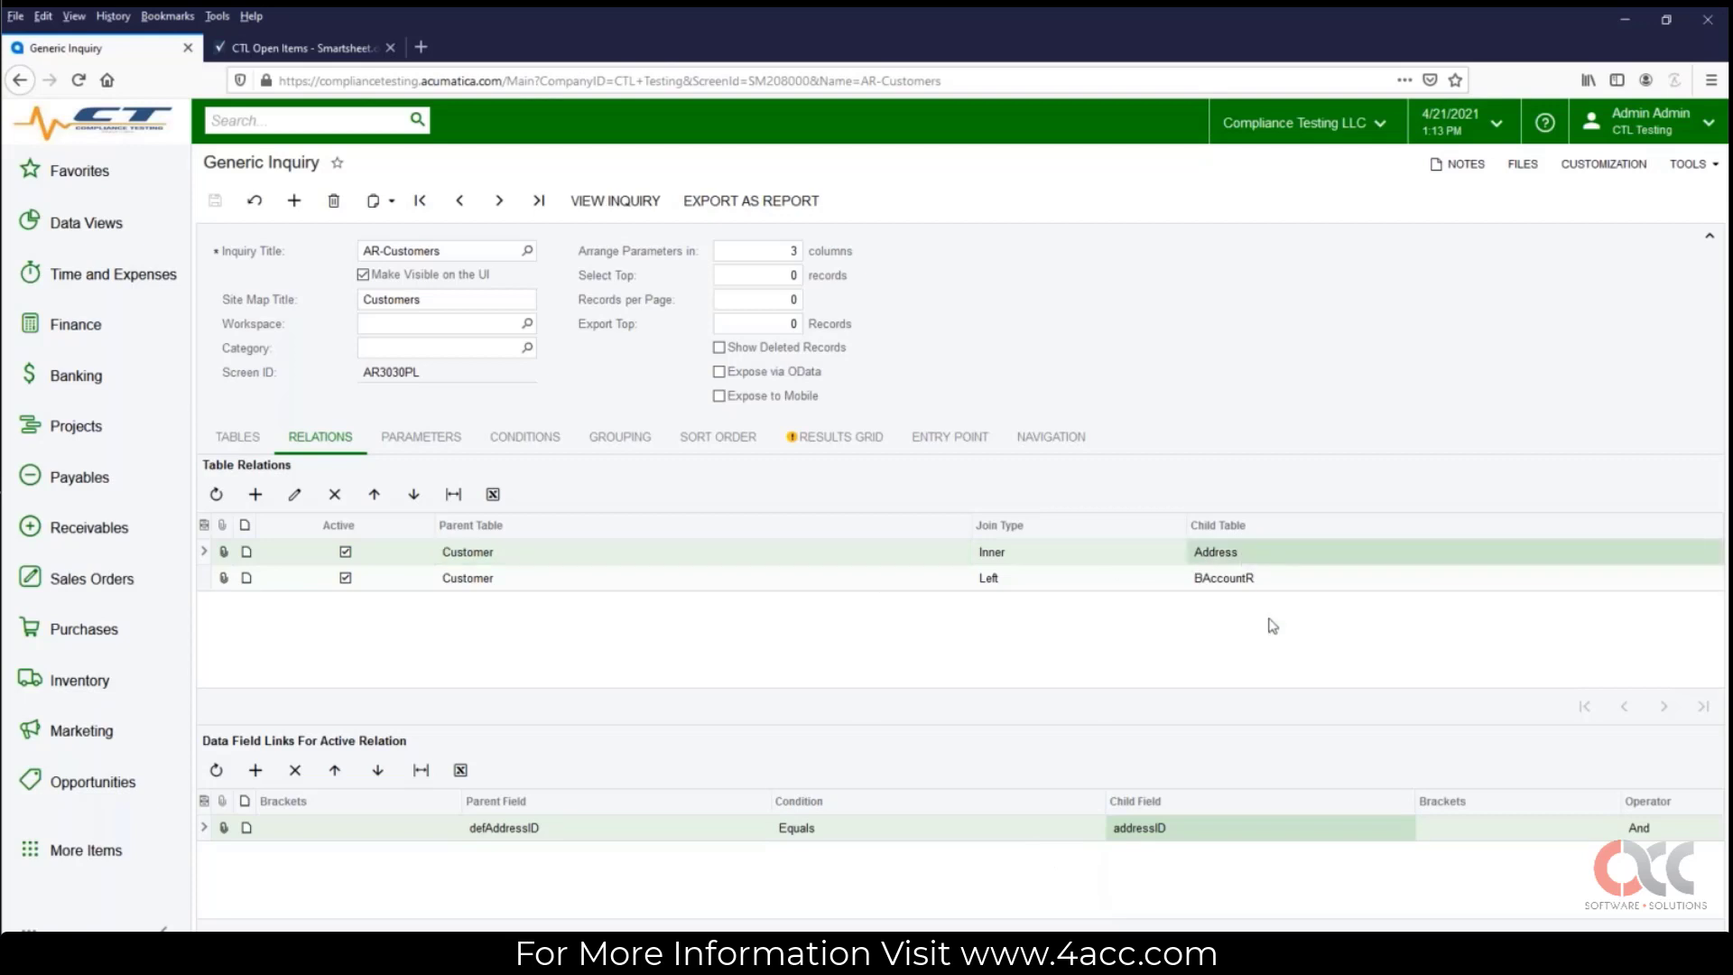
{"action": "left_click", "coordinate": [620, 828]}
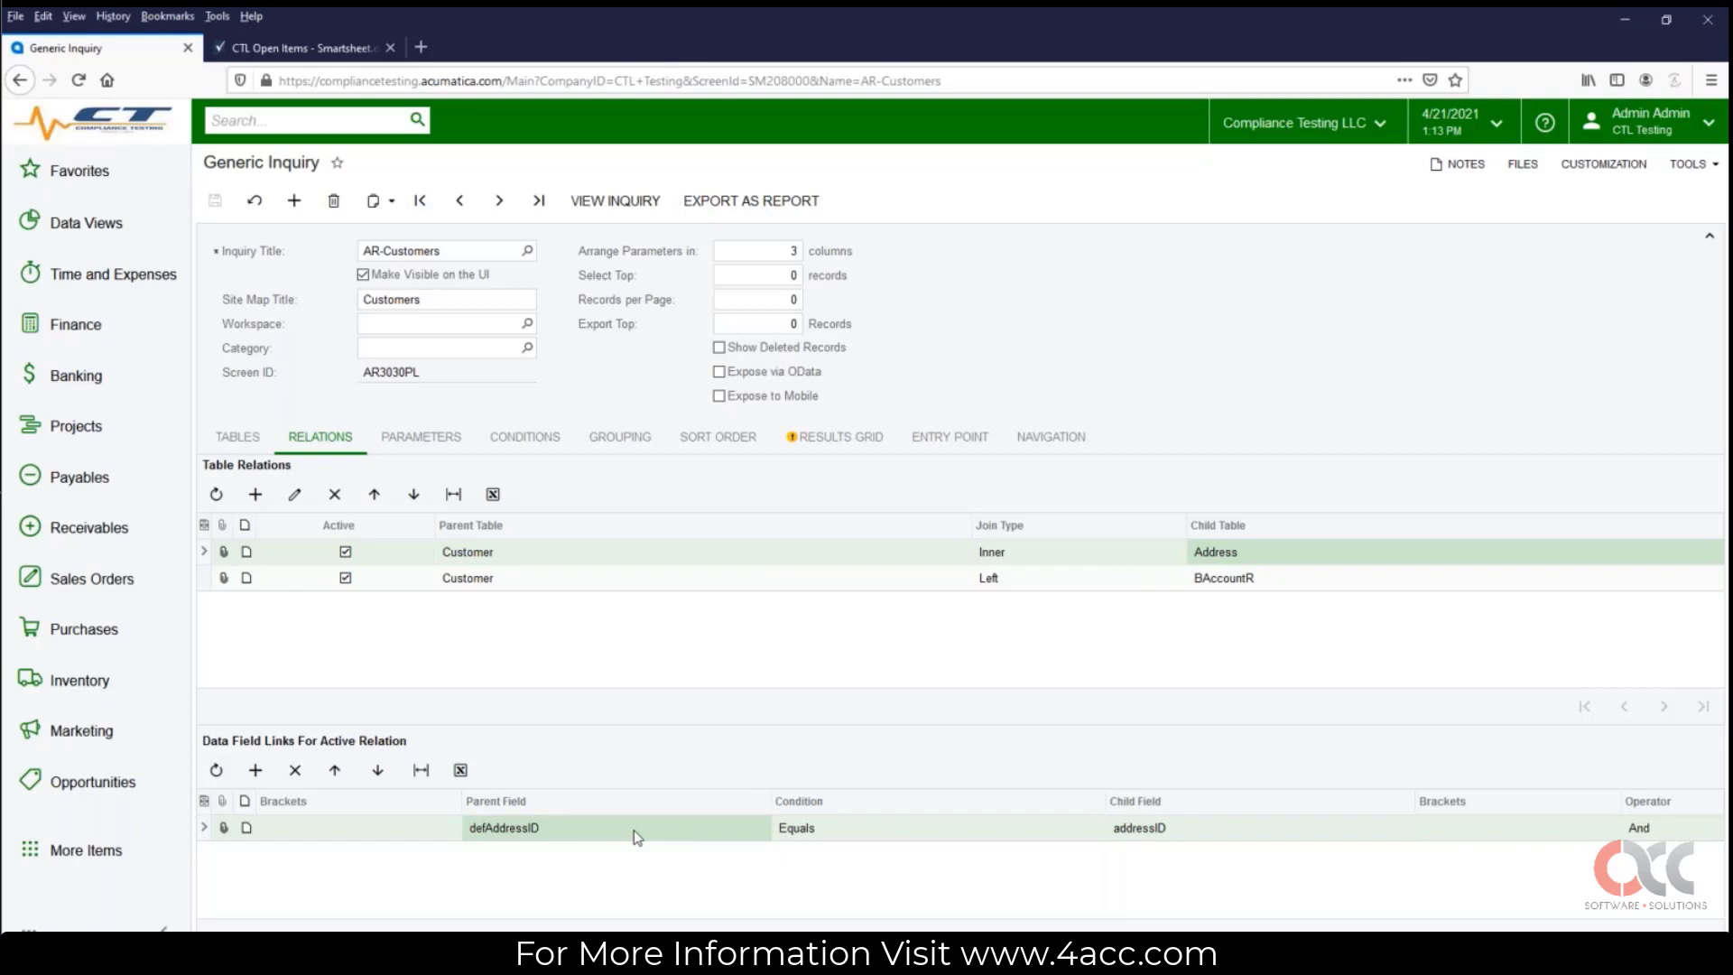
{"action": "left_click", "coordinate": [1199, 835]}
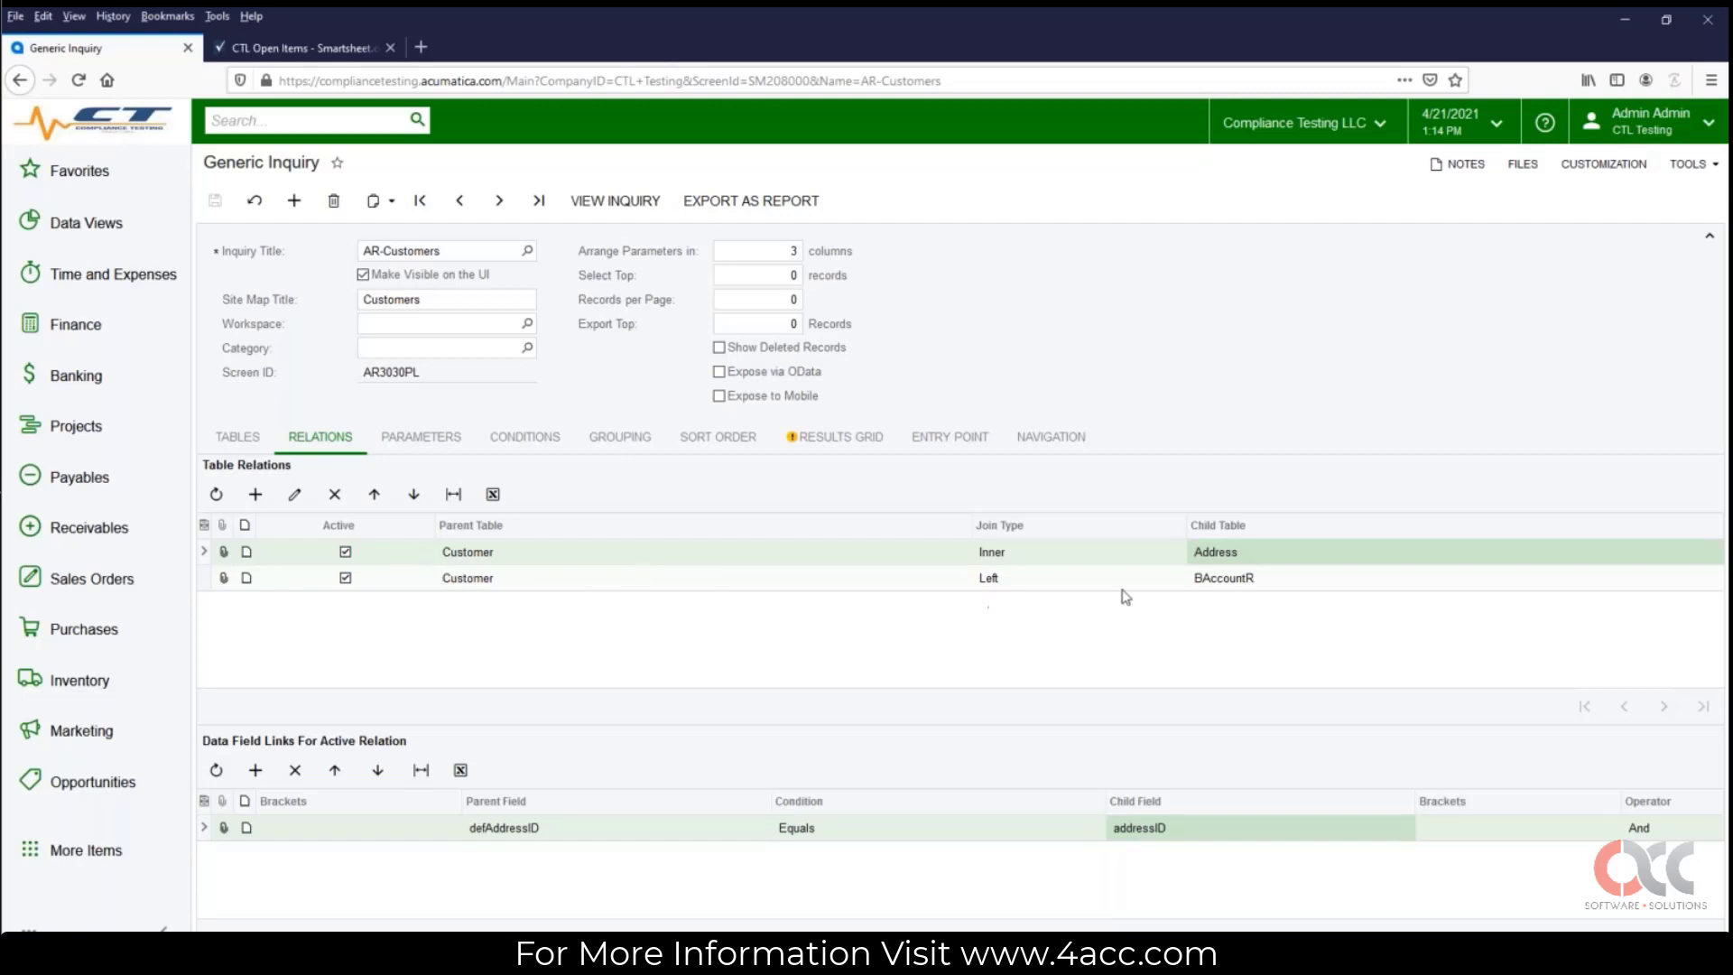
Step: Check the inquiry's parameters and conditions for any defined entries
{"action": "left_click", "coordinate": [424, 442]}
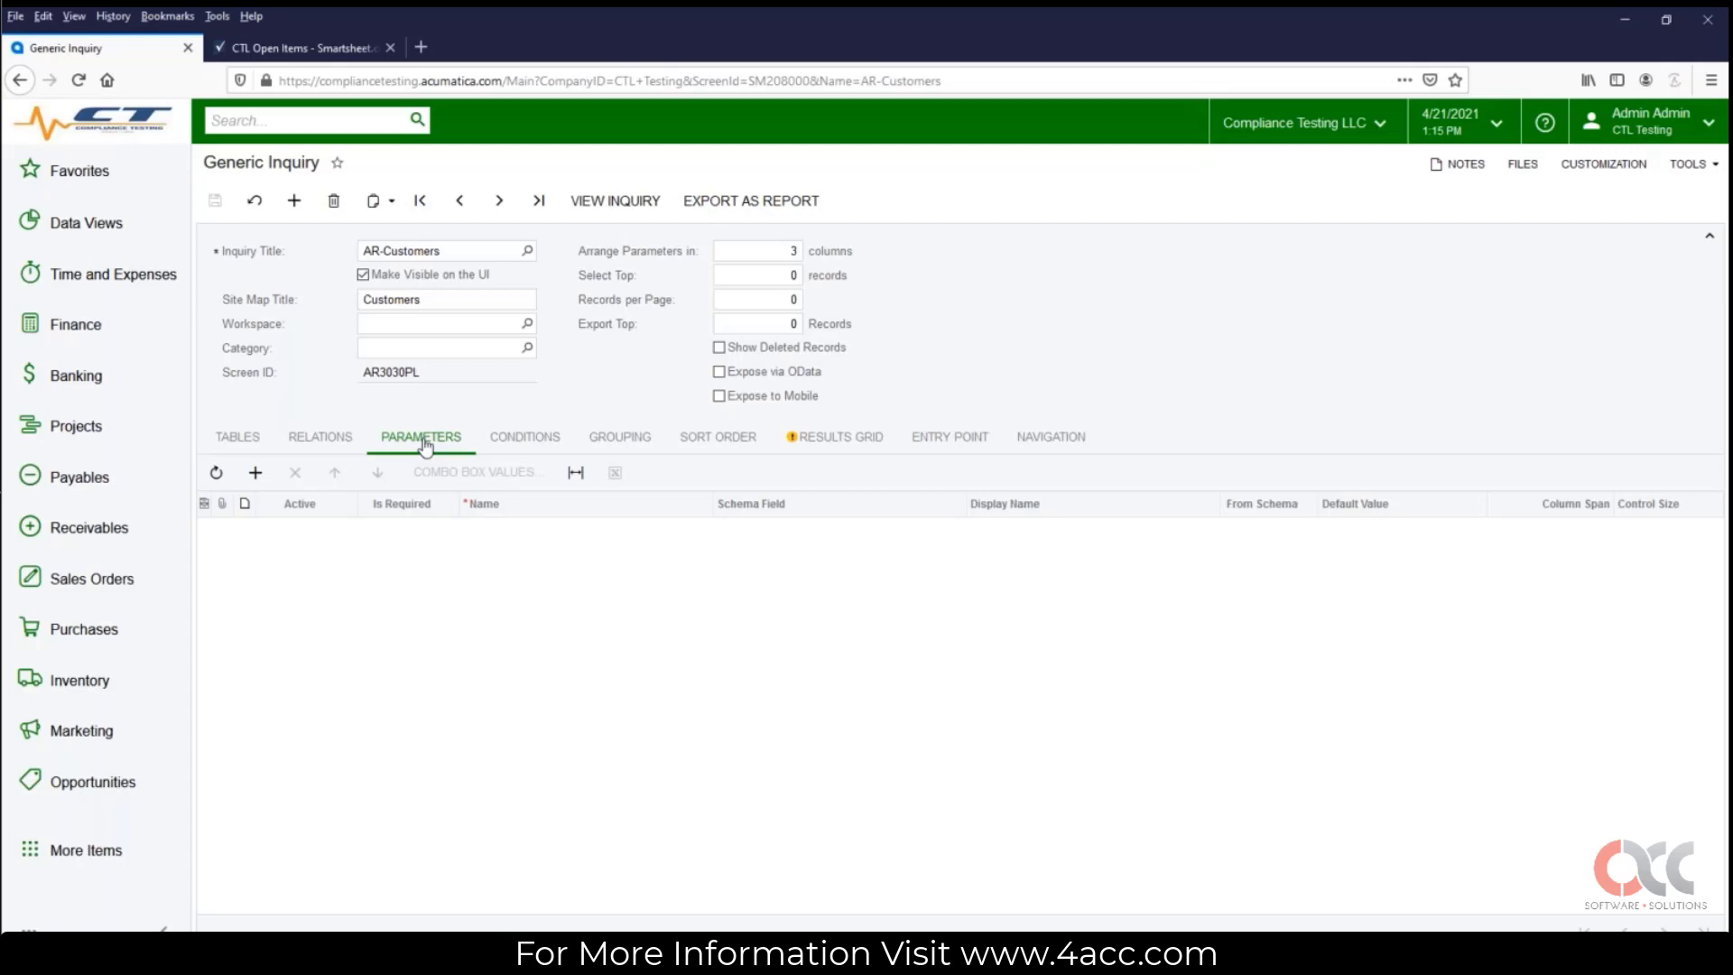
{"action": "left_click", "coordinate": [525, 451]}
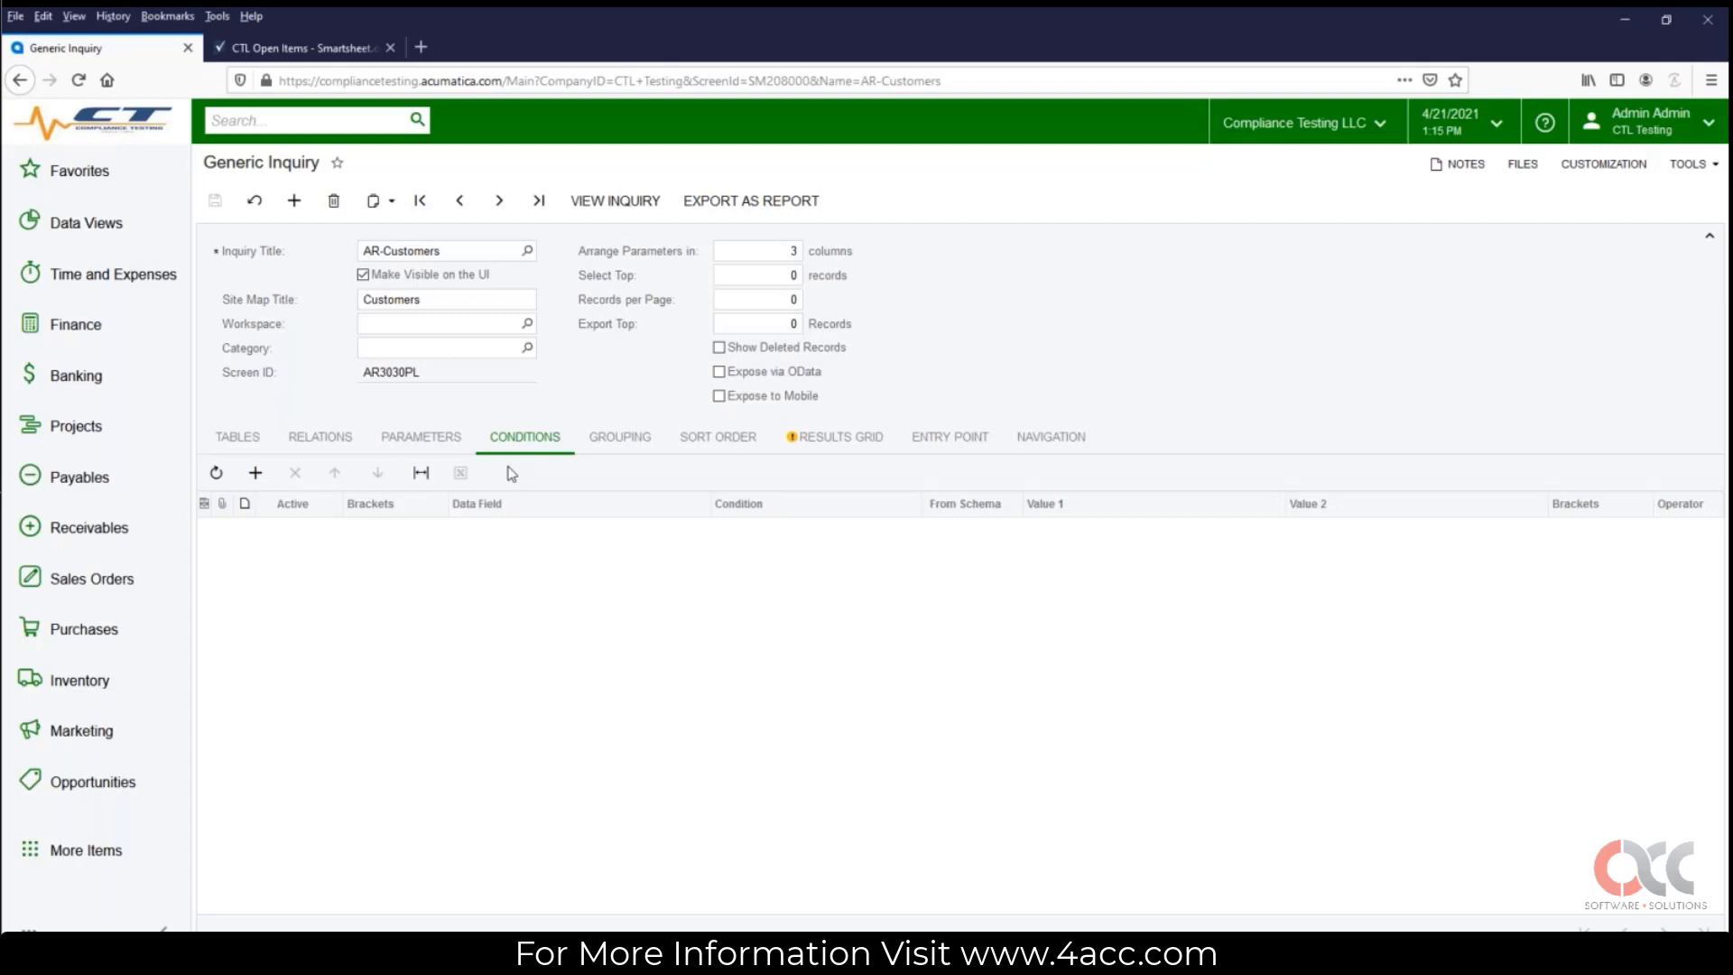
Step: Check the inquiry's grouping and the sort direction options for Customer.AcctCD, keeping Ascending
{"action": "left_click", "coordinate": [610, 440]}
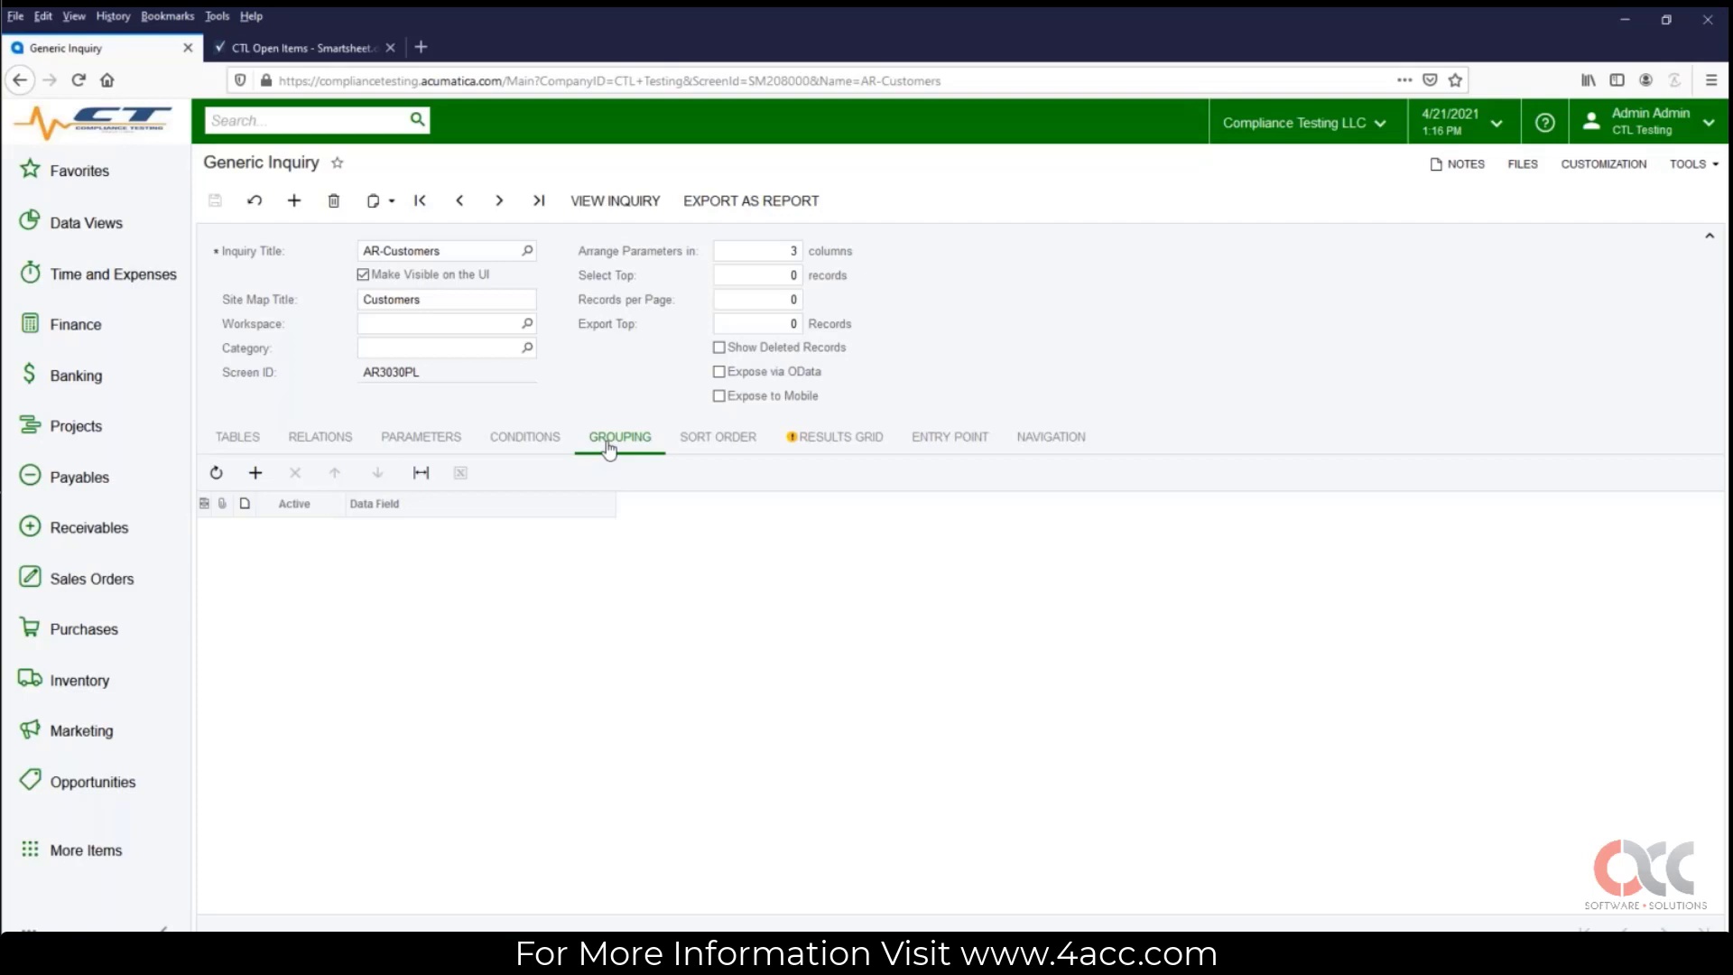
{"action": "left_click", "coordinate": [695, 441]}
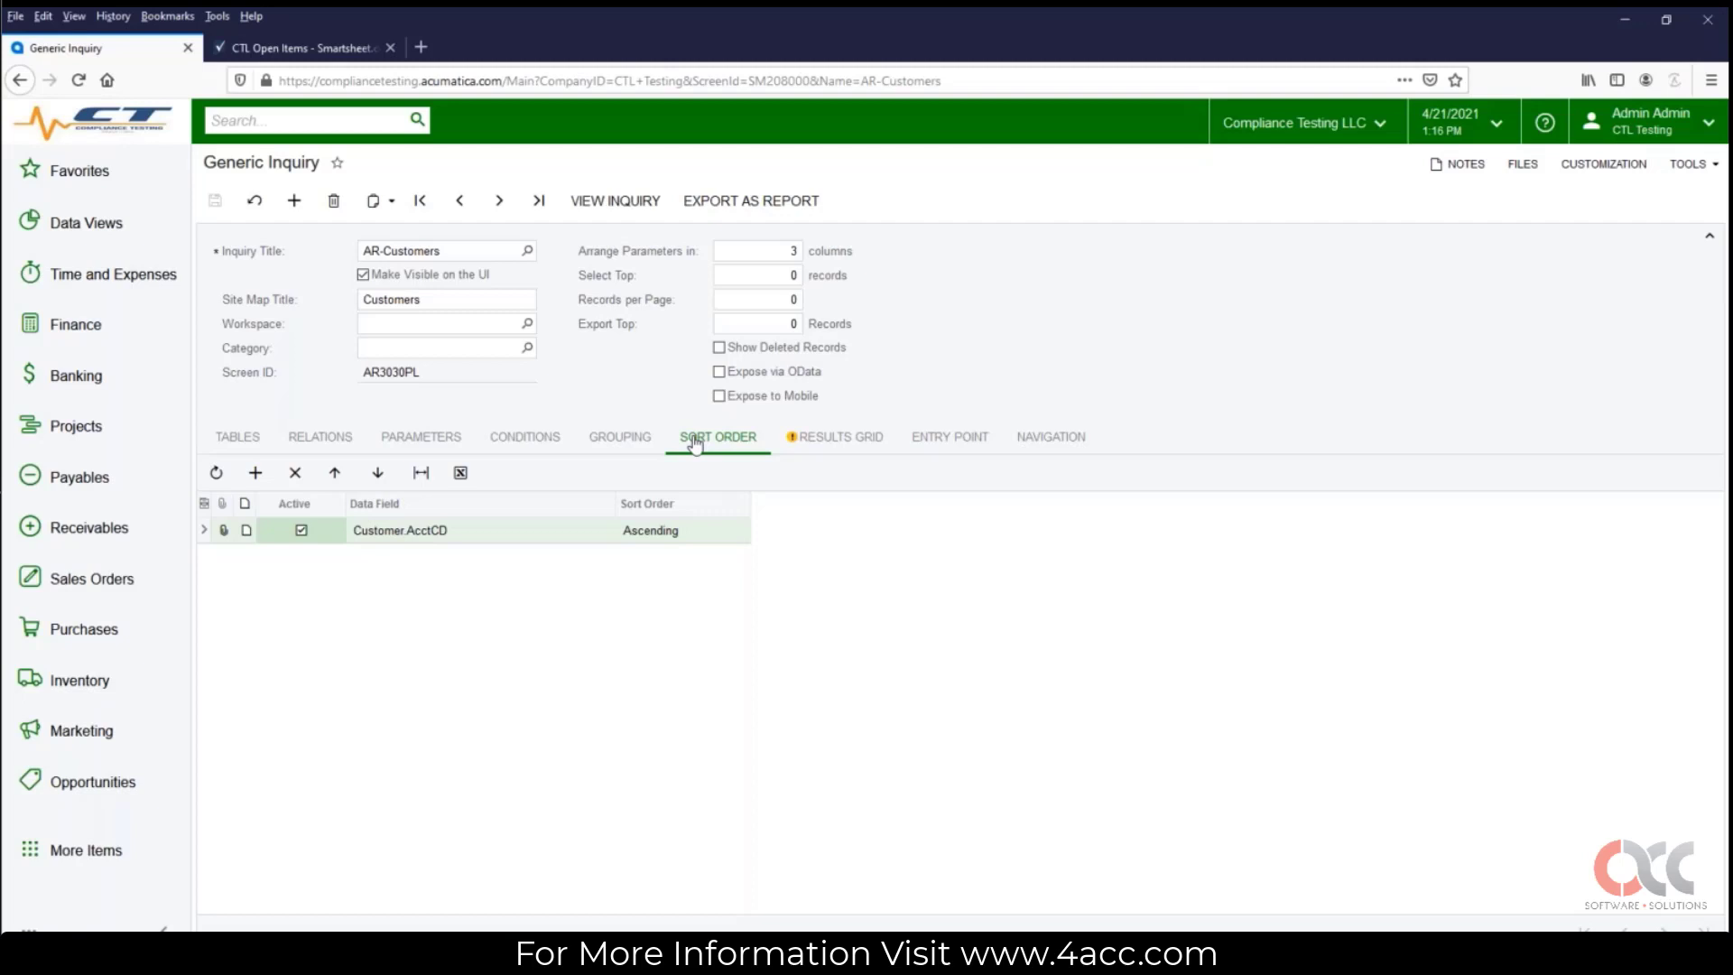
{"action": "left_click", "coordinate": [669, 533]}
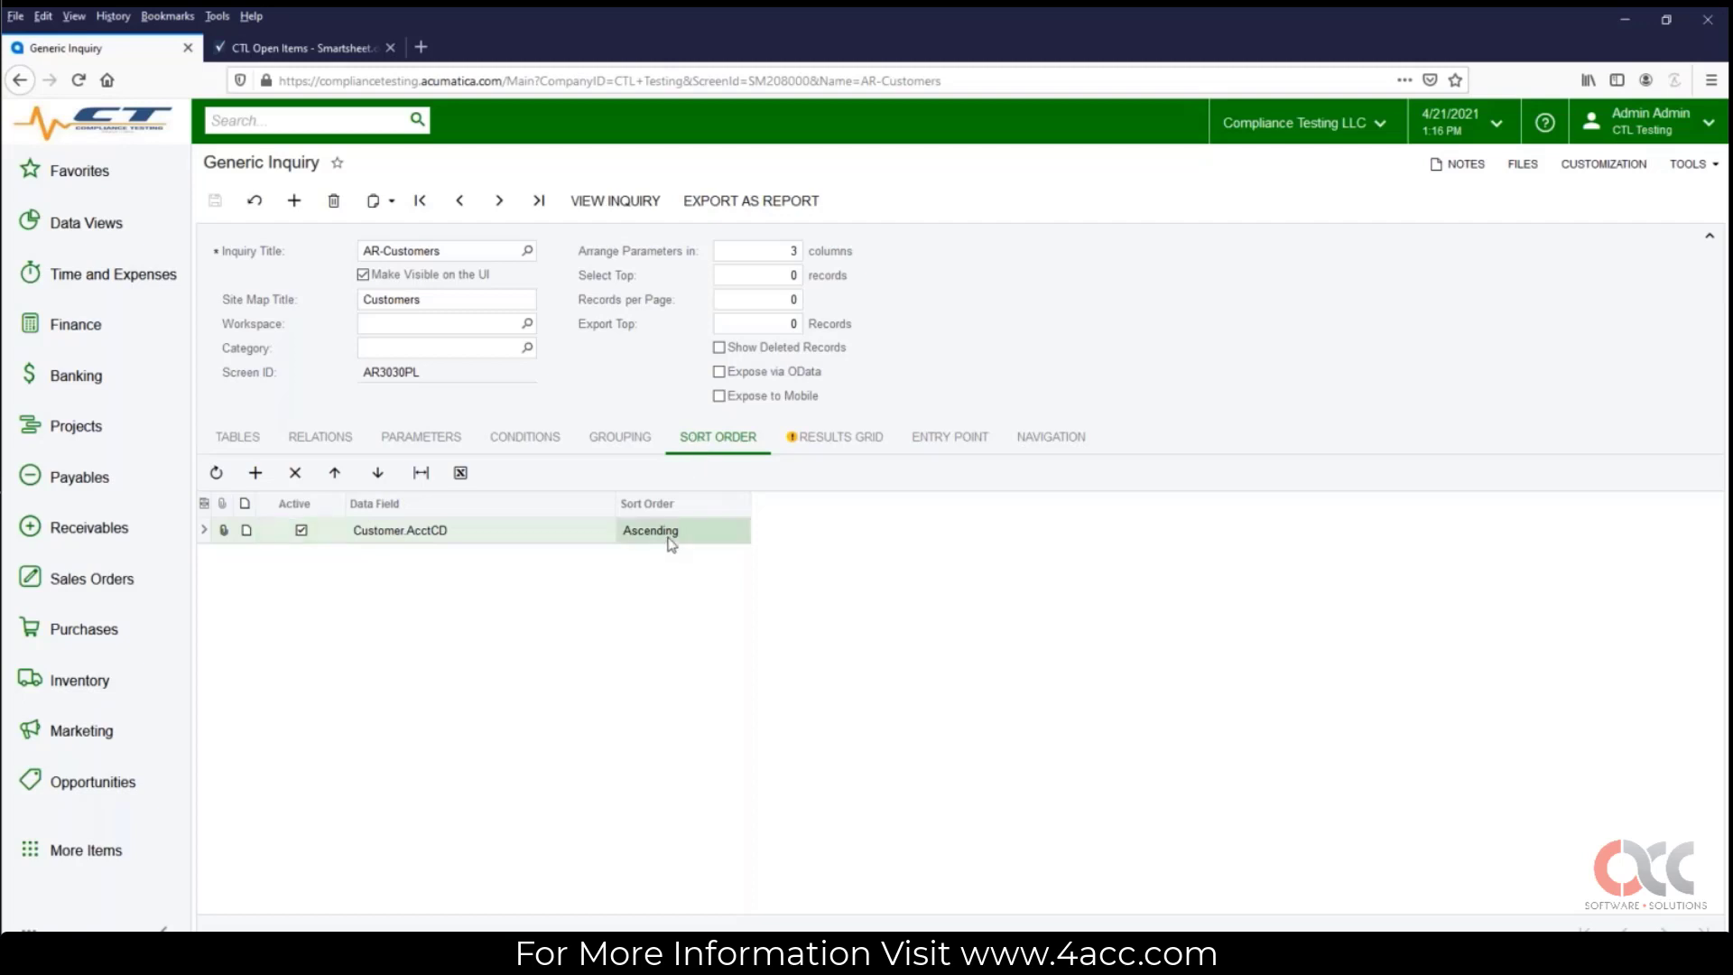
{"action": "left_click", "coordinate": [739, 530]}
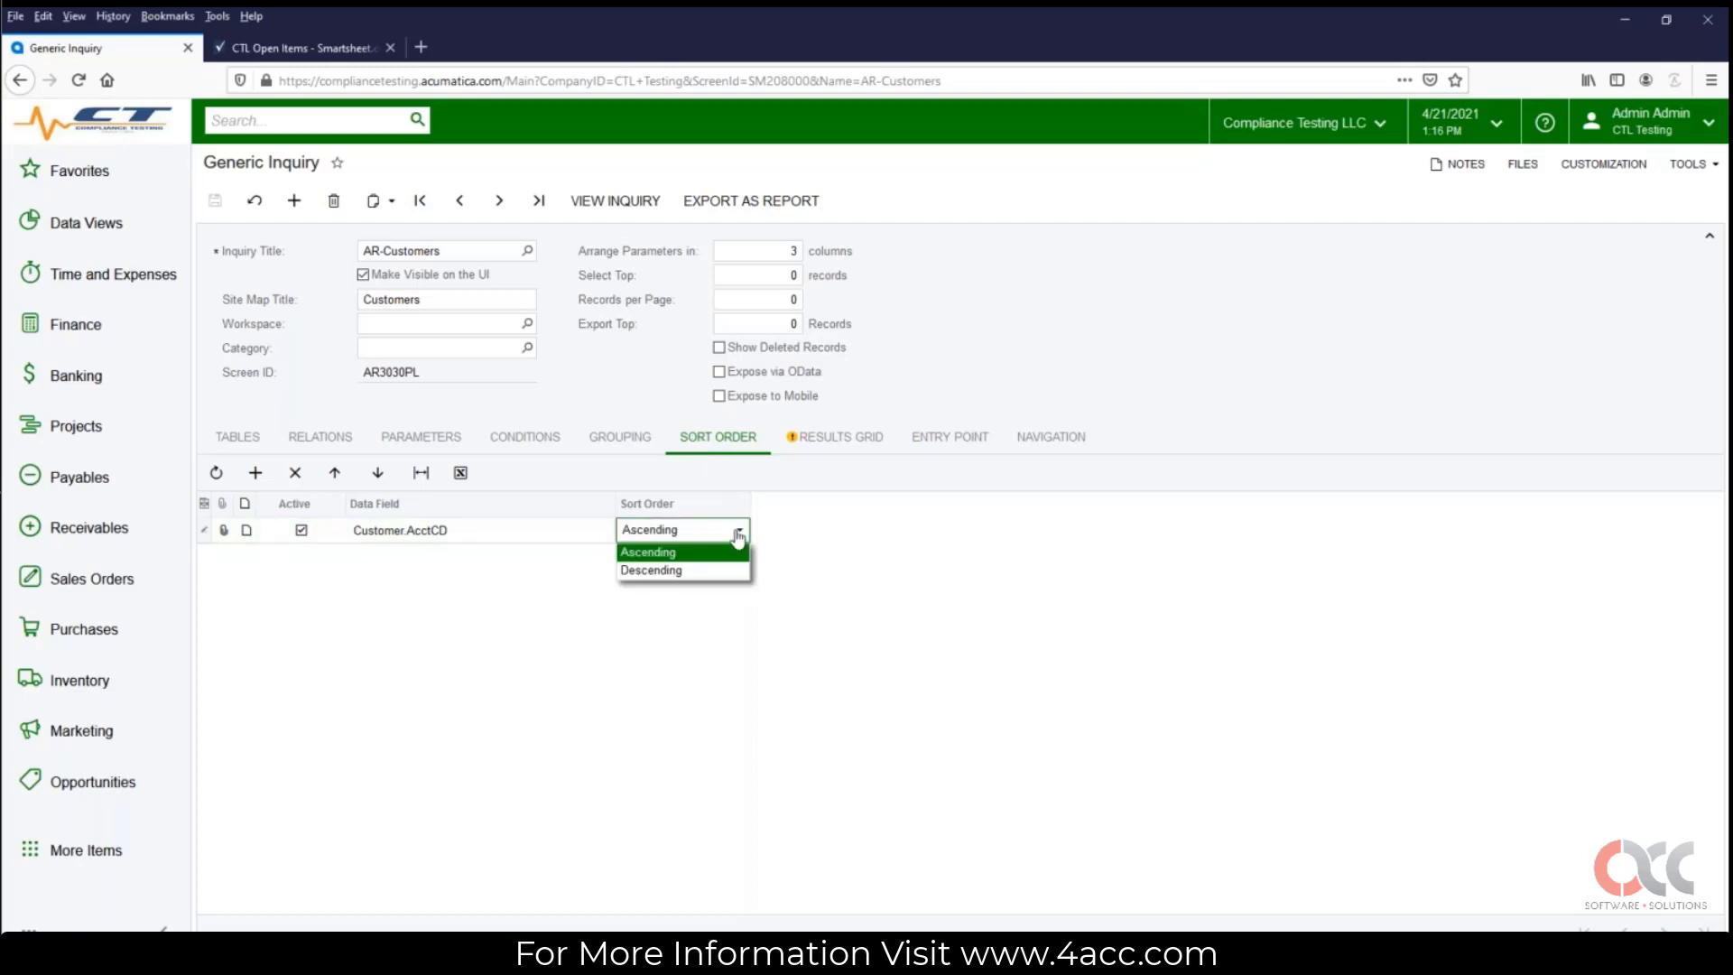
{"action": "left_click", "coordinate": [720, 550]}
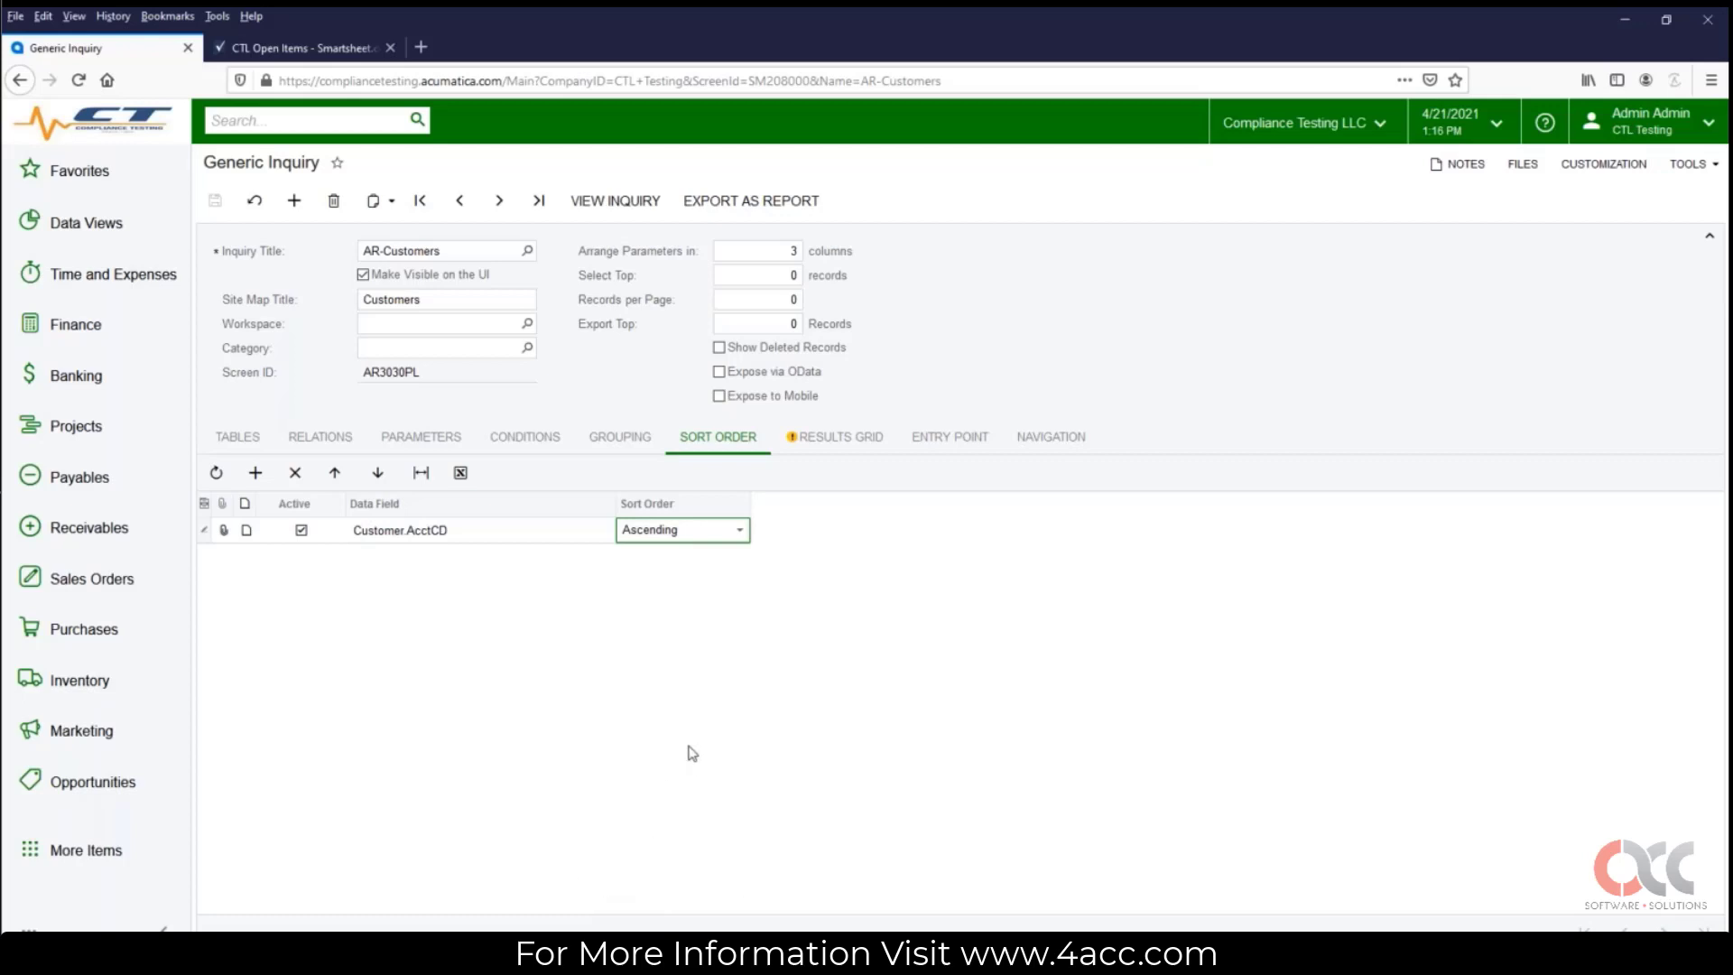
Step: Review the results grid and the object and data field choices offered for the Customer AcctCD row
{"action": "left_click", "coordinate": [843, 442]}
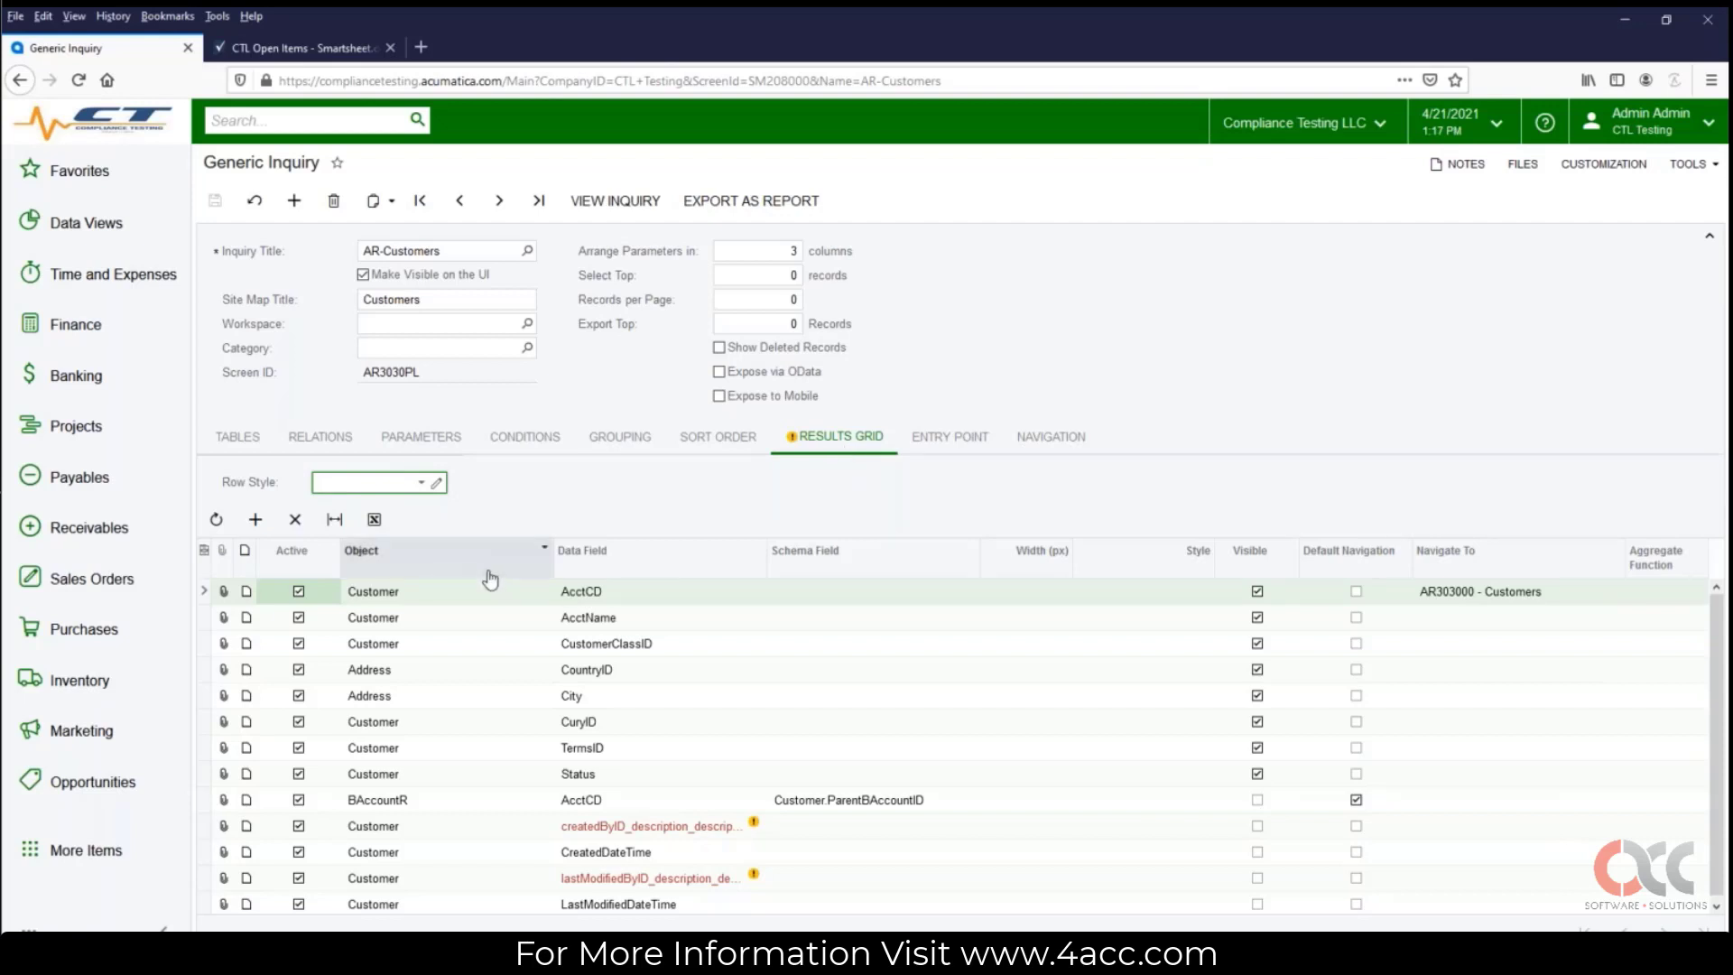
{"action": "left_click", "coordinate": [492, 601]}
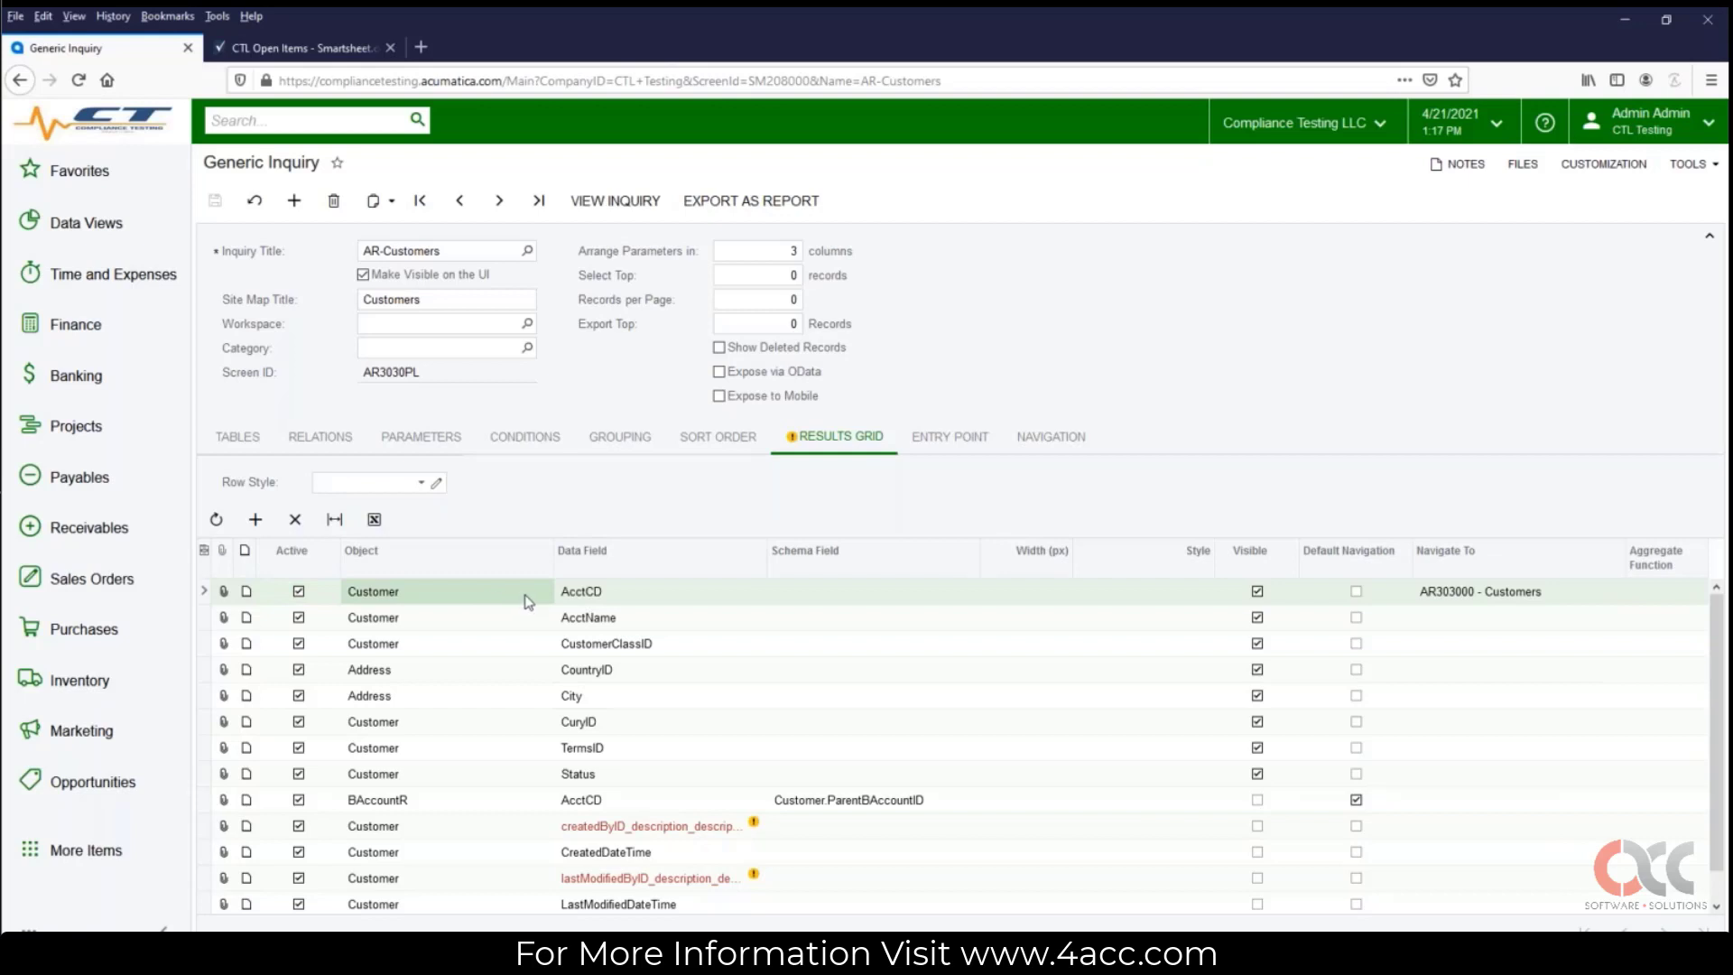
{"action": "left_click", "coordinate": [528, 601]}
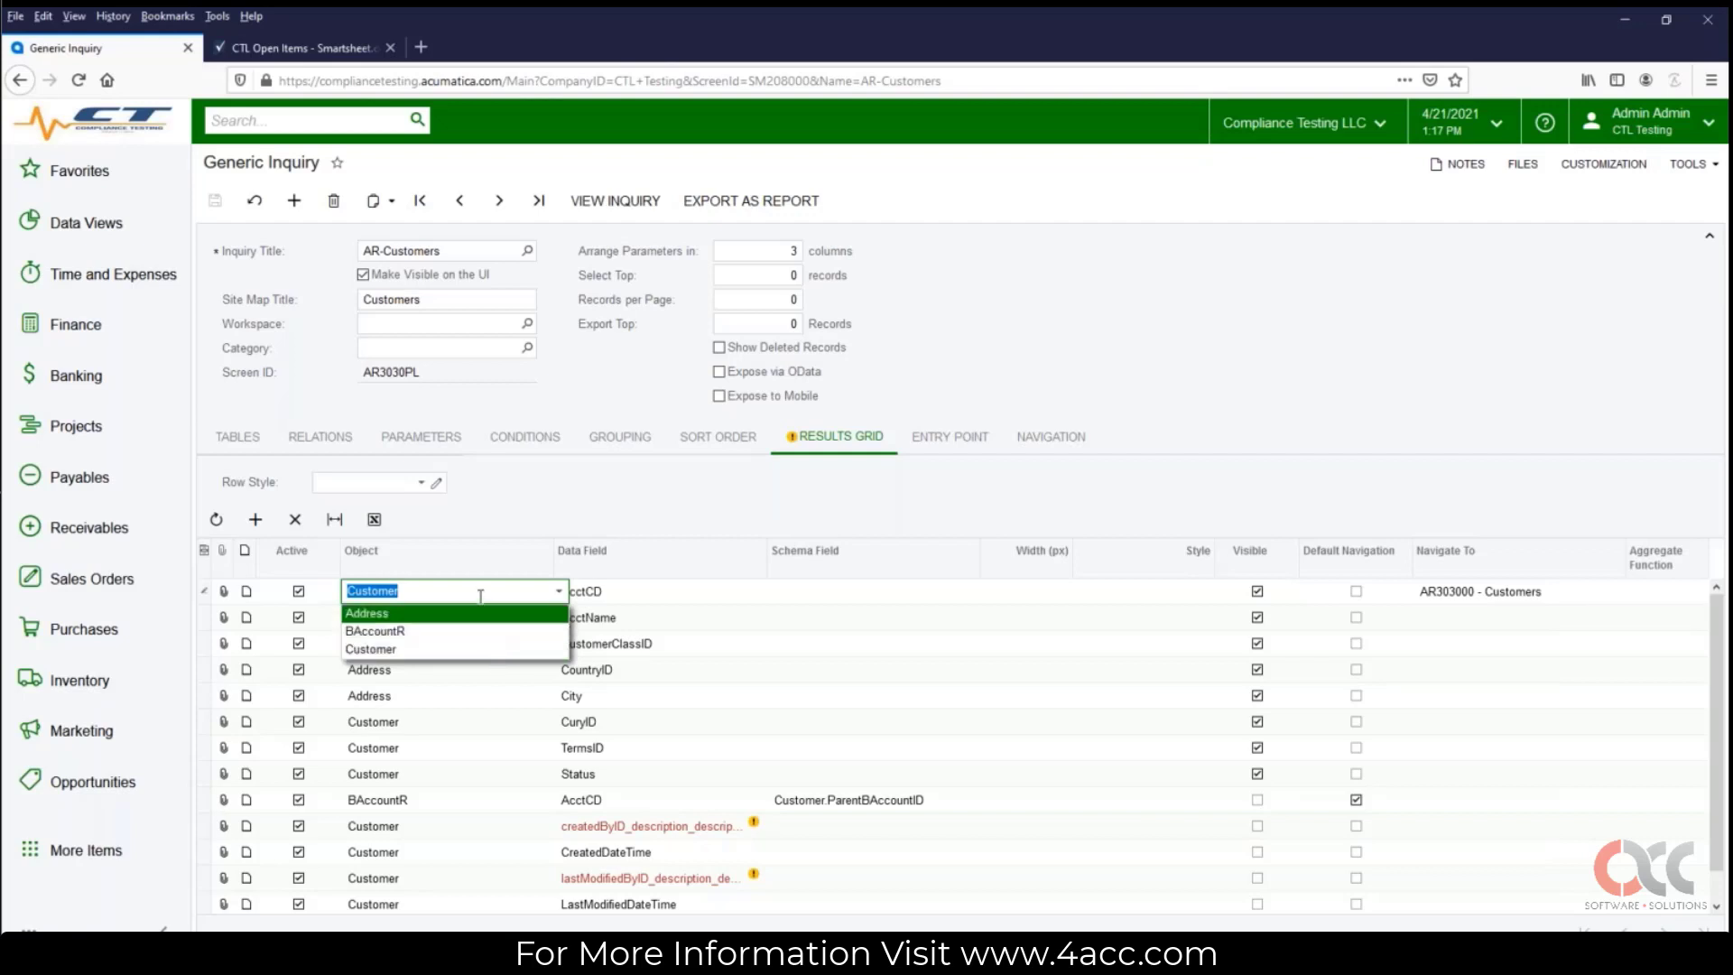
{"action": "left_click", "coordinate": [632, 597]}
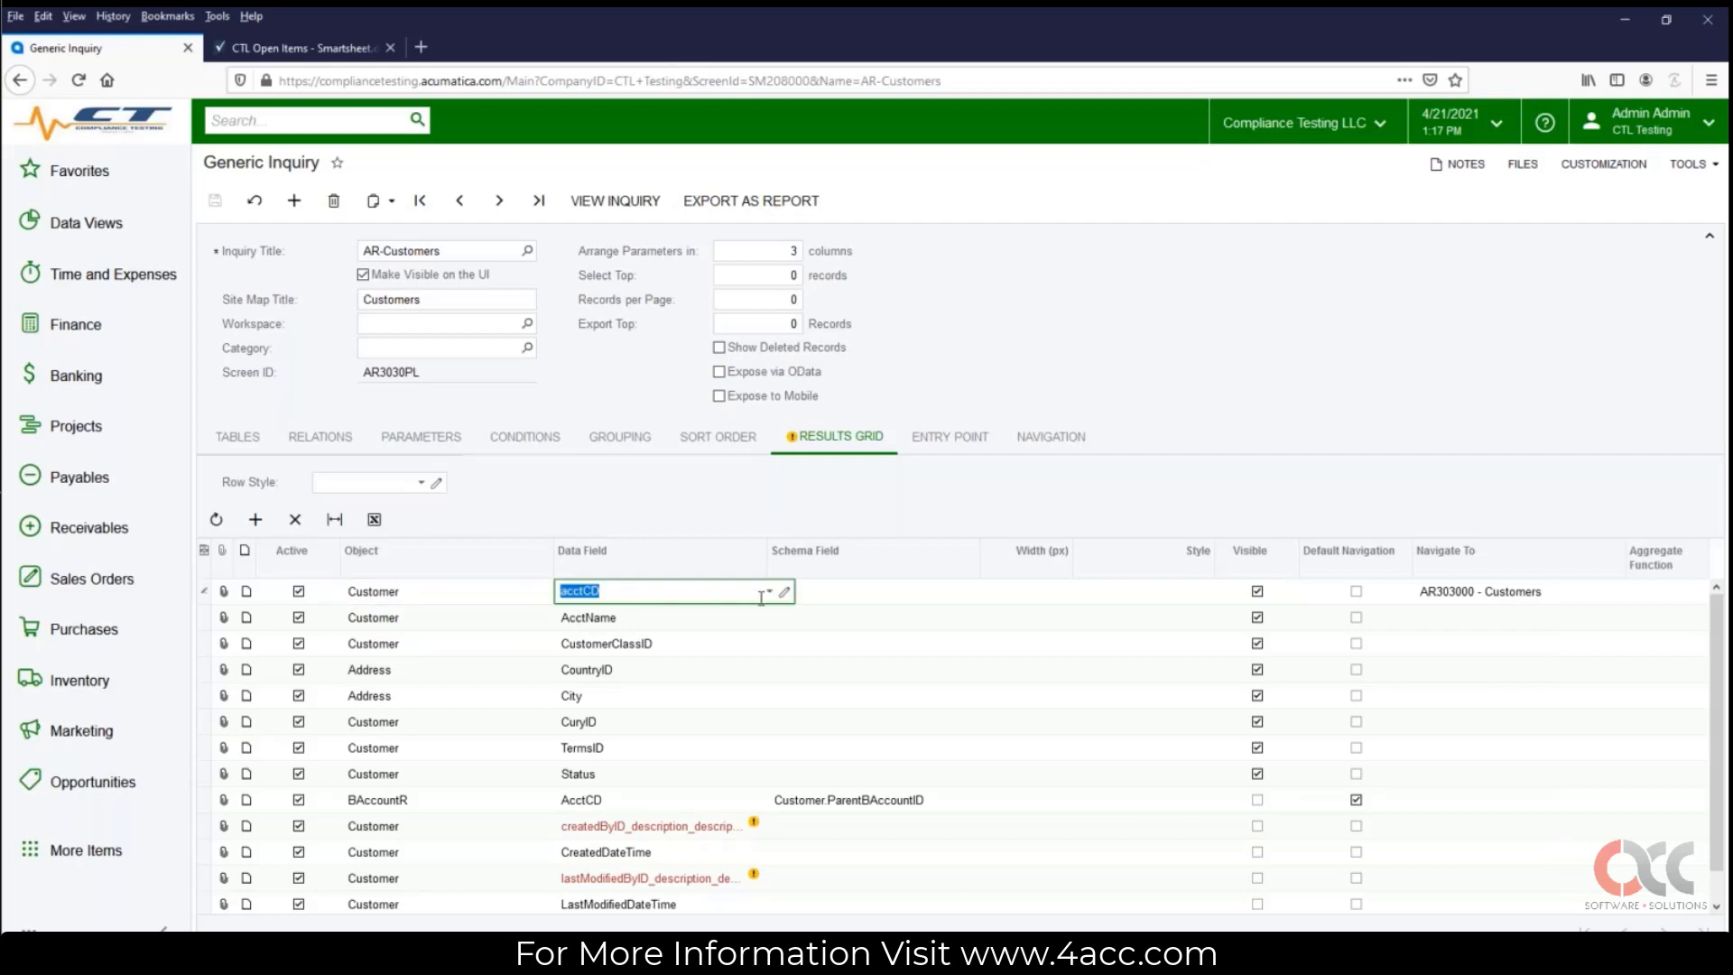
{"action": "left_click", "coordinate": [769, 591]}
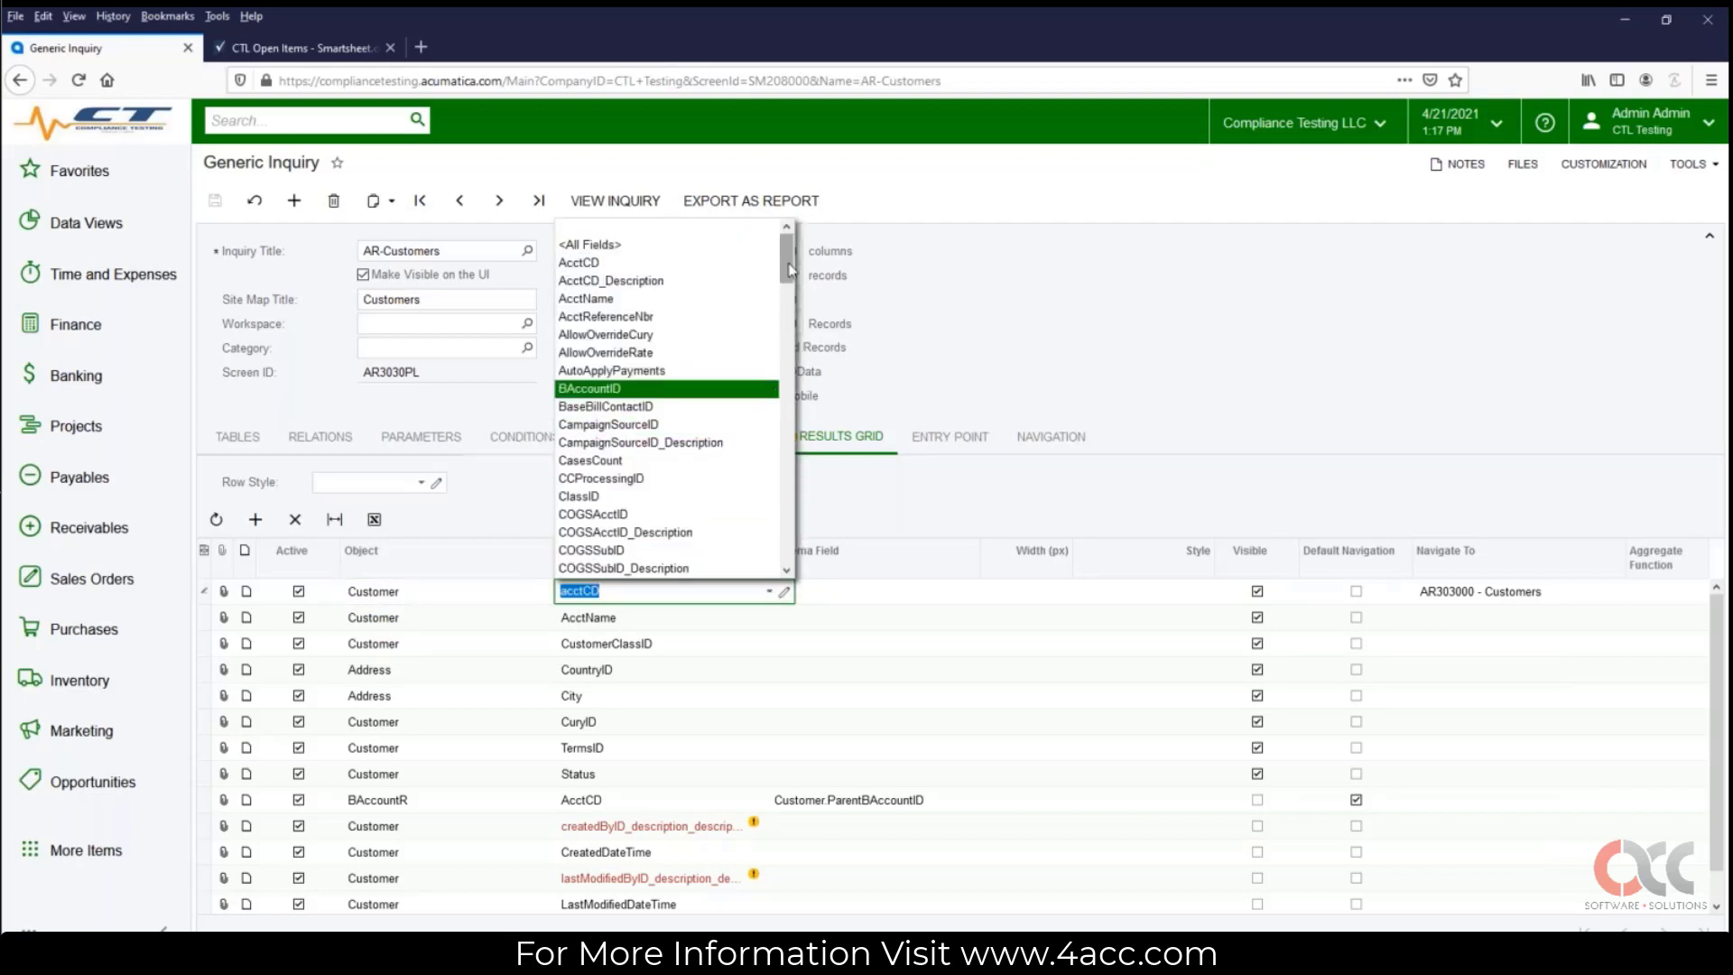
{"action": "left_click_drag", "start_coordinate": [788, 269], "coordinate": [794, 562]}
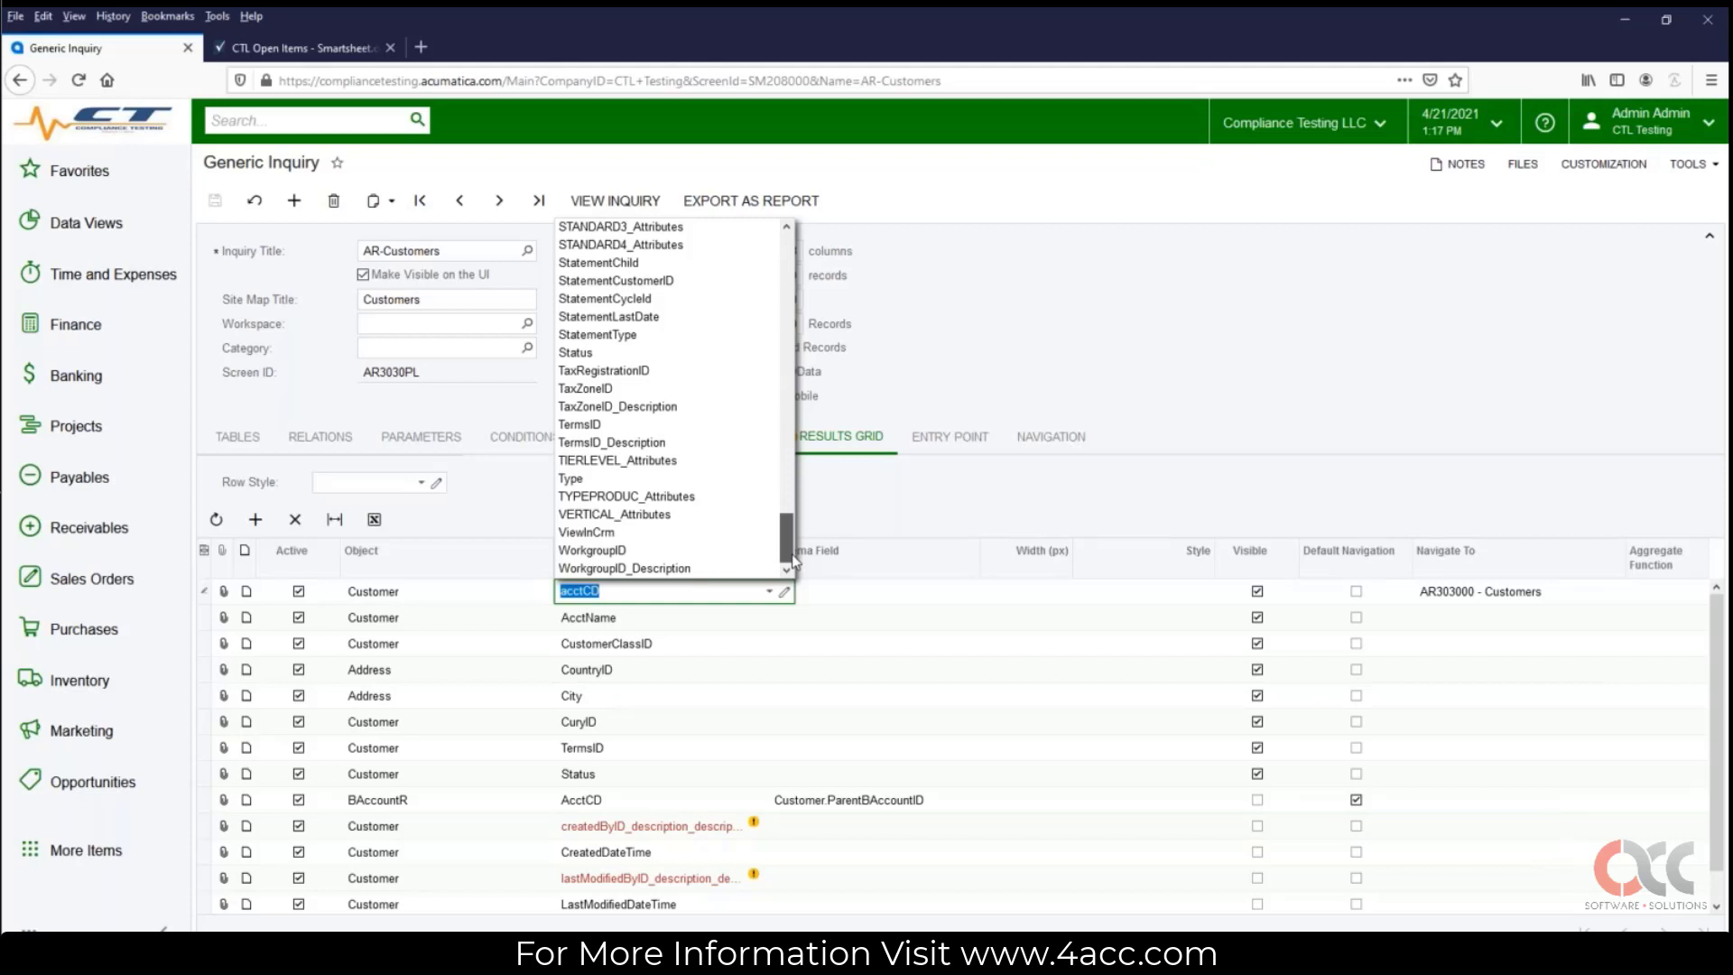
{"action": "left_click_drag", "start_coordinate": [792, 560], "coordinate": [786, 258]}
{"action": "left_click", "coordinate": [951, 302]}
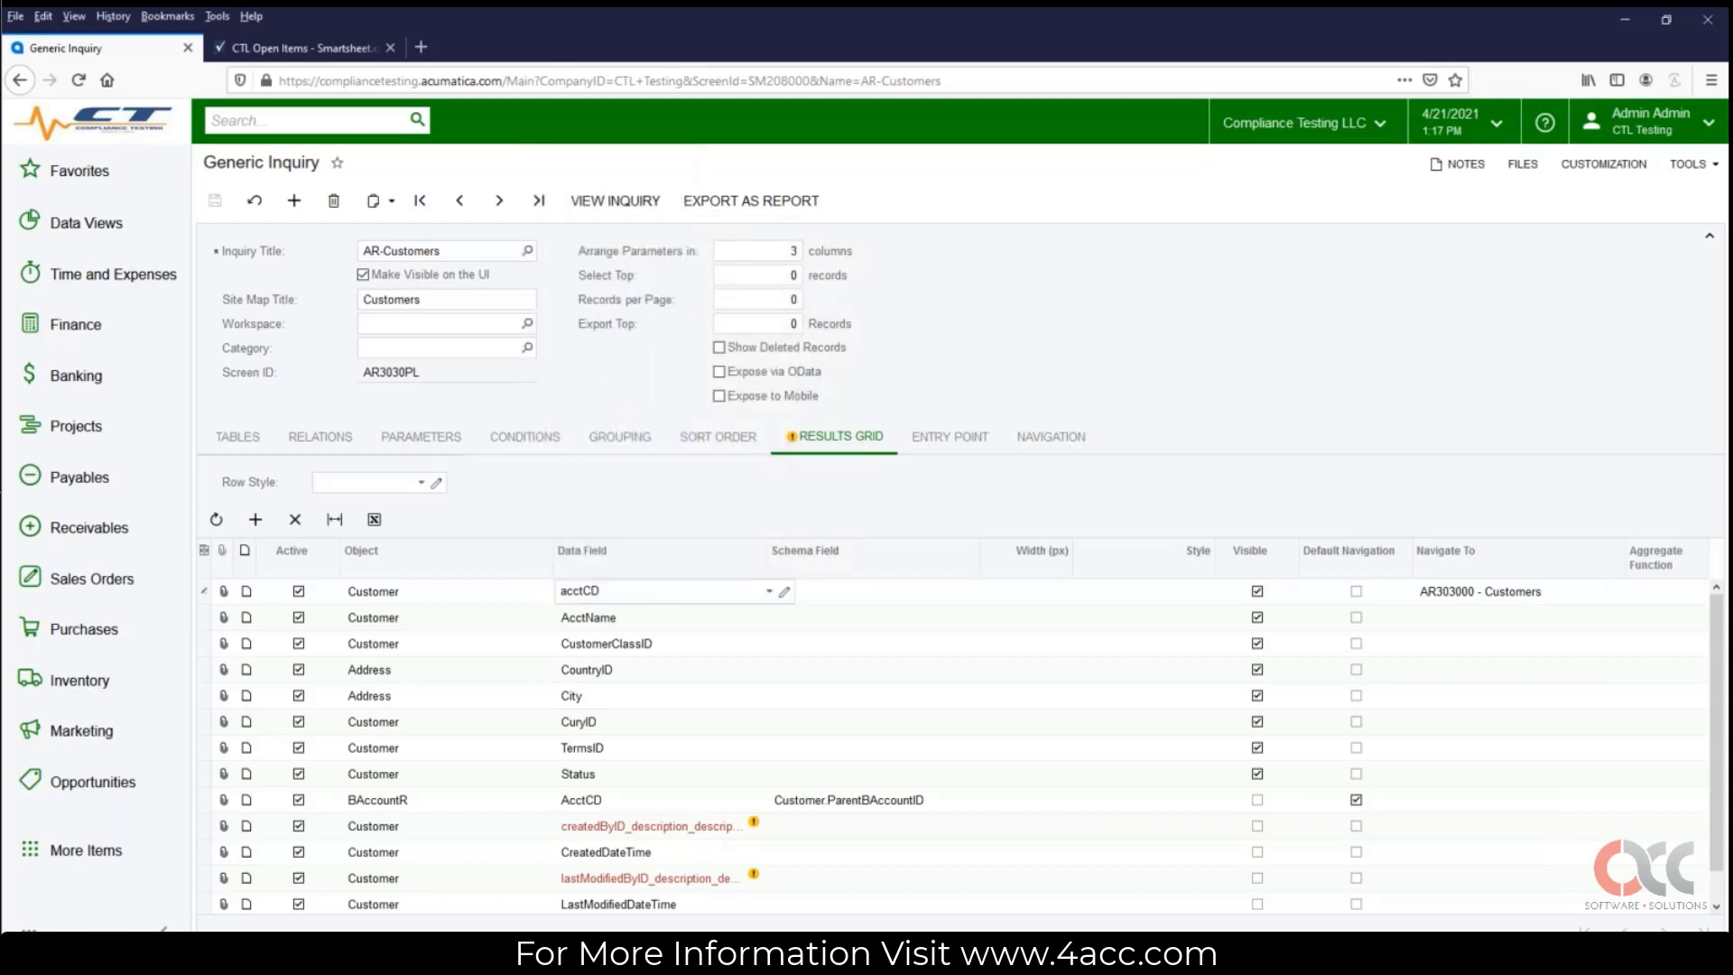
Step: Examine the Math functions and the list of fields in the formula editor for the AcctCD data field
{"action": "left_click", "coordinate": [785, 593]}
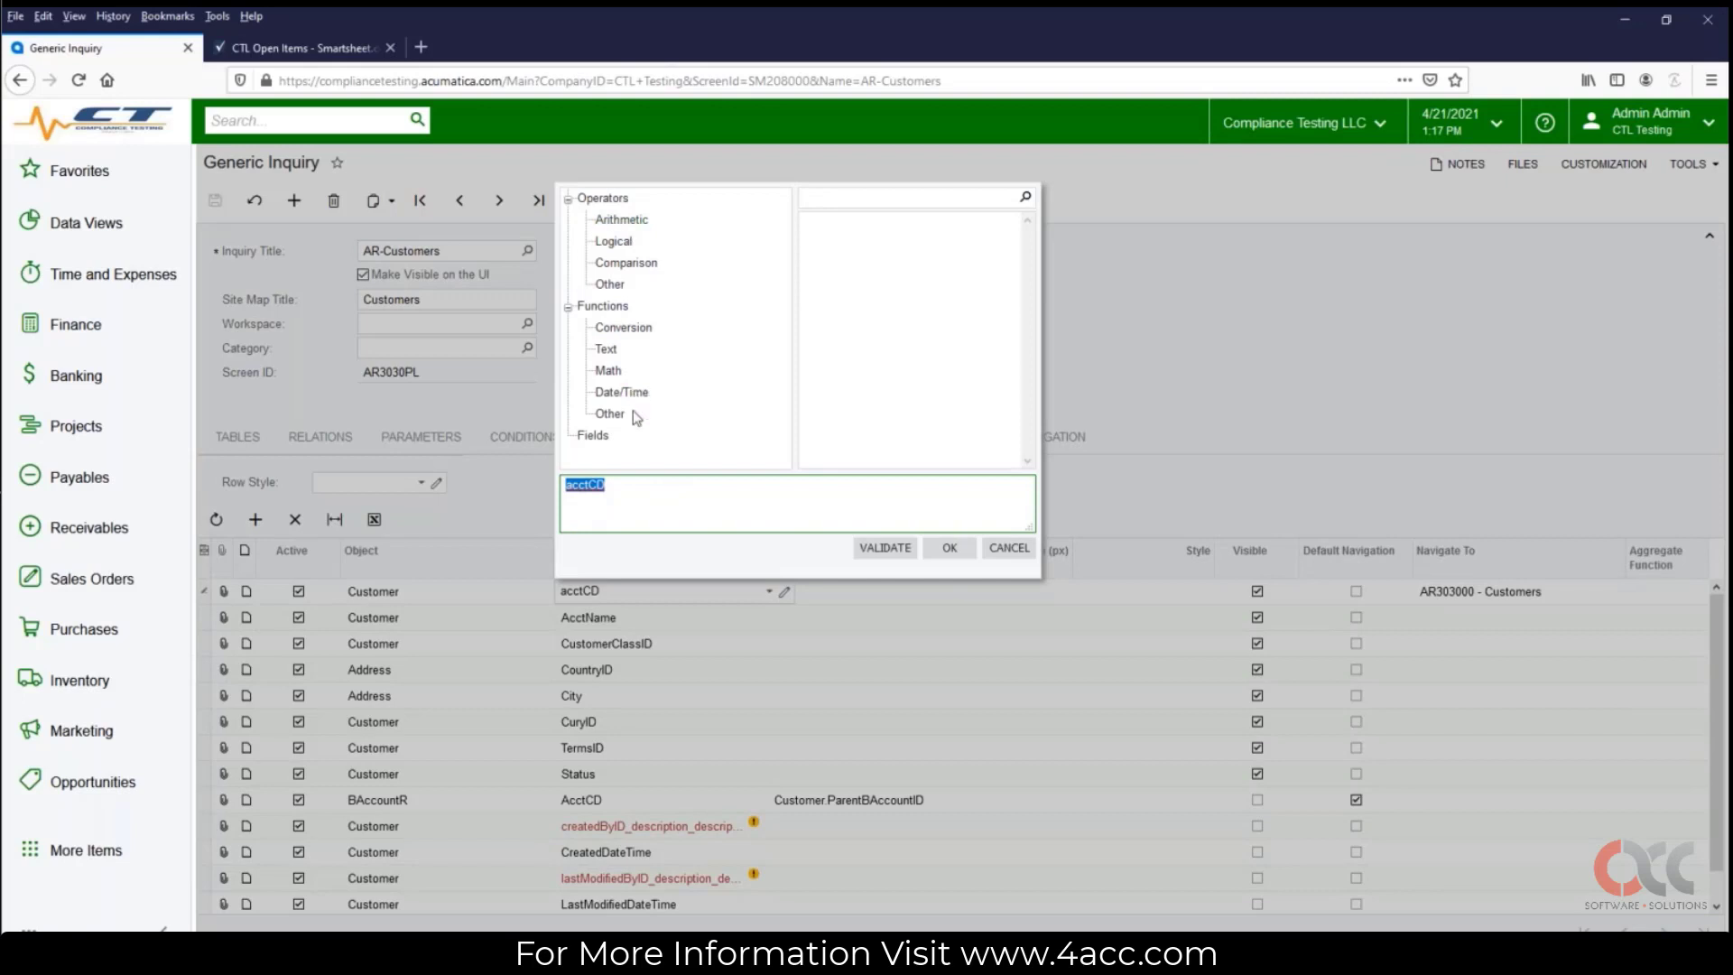
{"action": "left_click", "coordinate": [606, 372]}
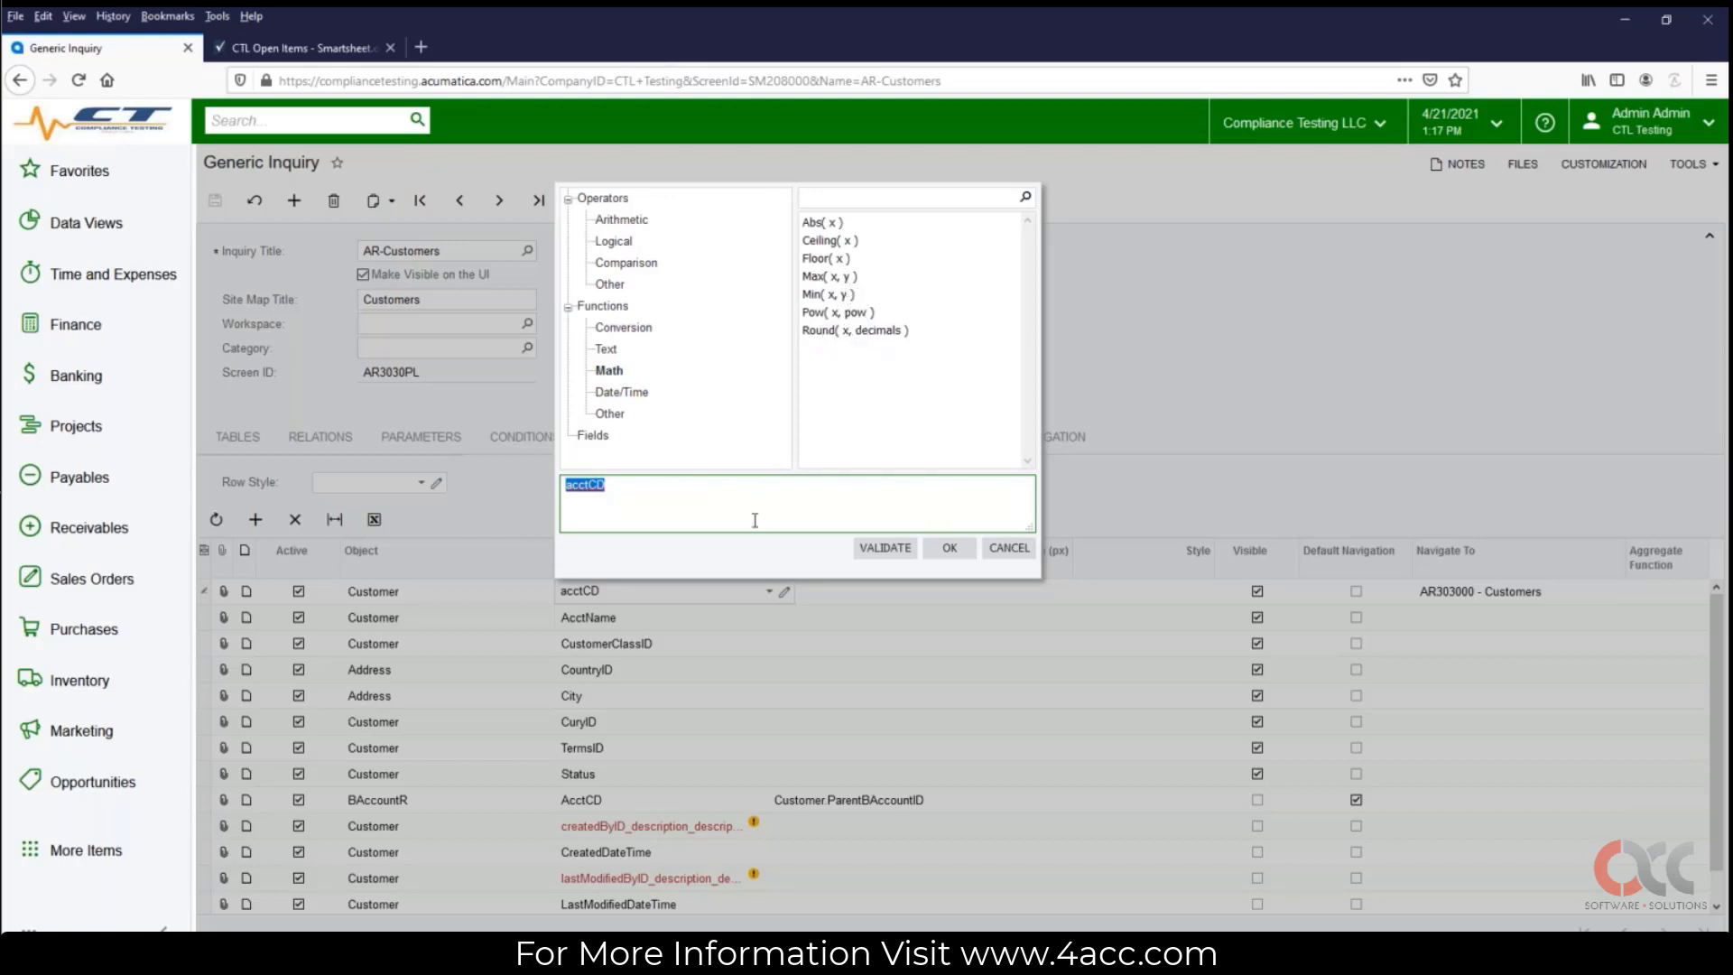
{"action": "left_click", "coordinate": [593, 435]}
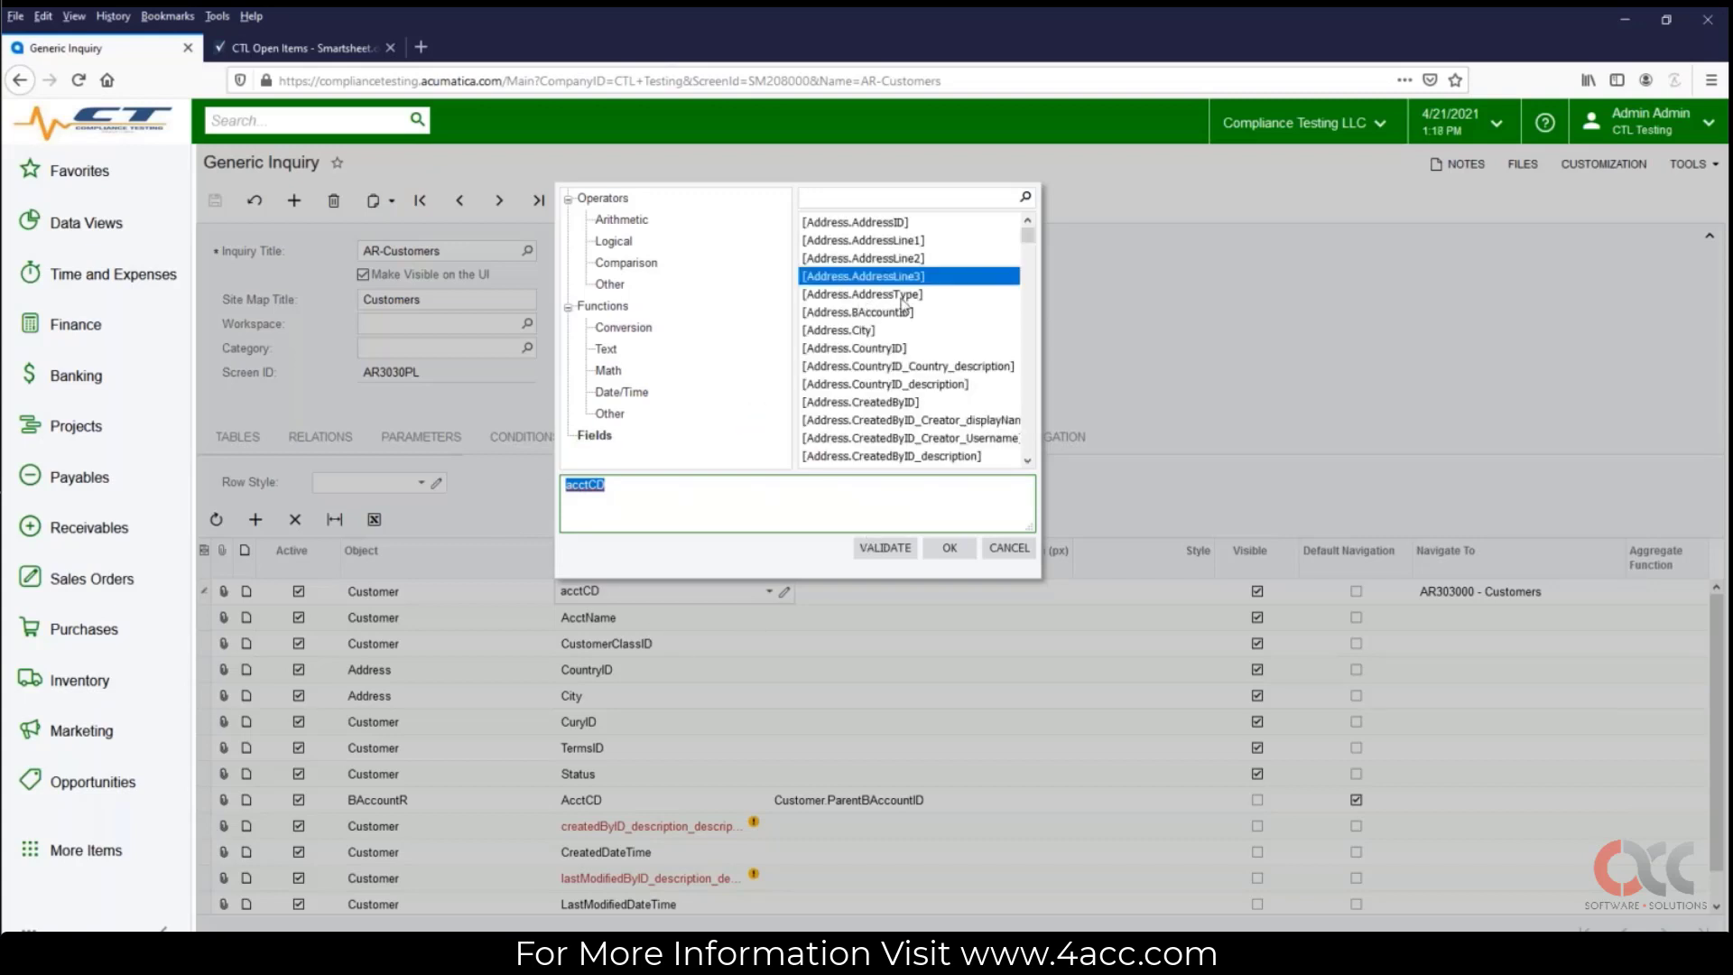
{"action": "scroll", "coordinate": [862, 289], "scroll_direction": "down", "scroll_amount": 10}
{"action": "scroll", "coordinate": [962, 313], "scroll_direction": "down", "scroll_amount": 6}
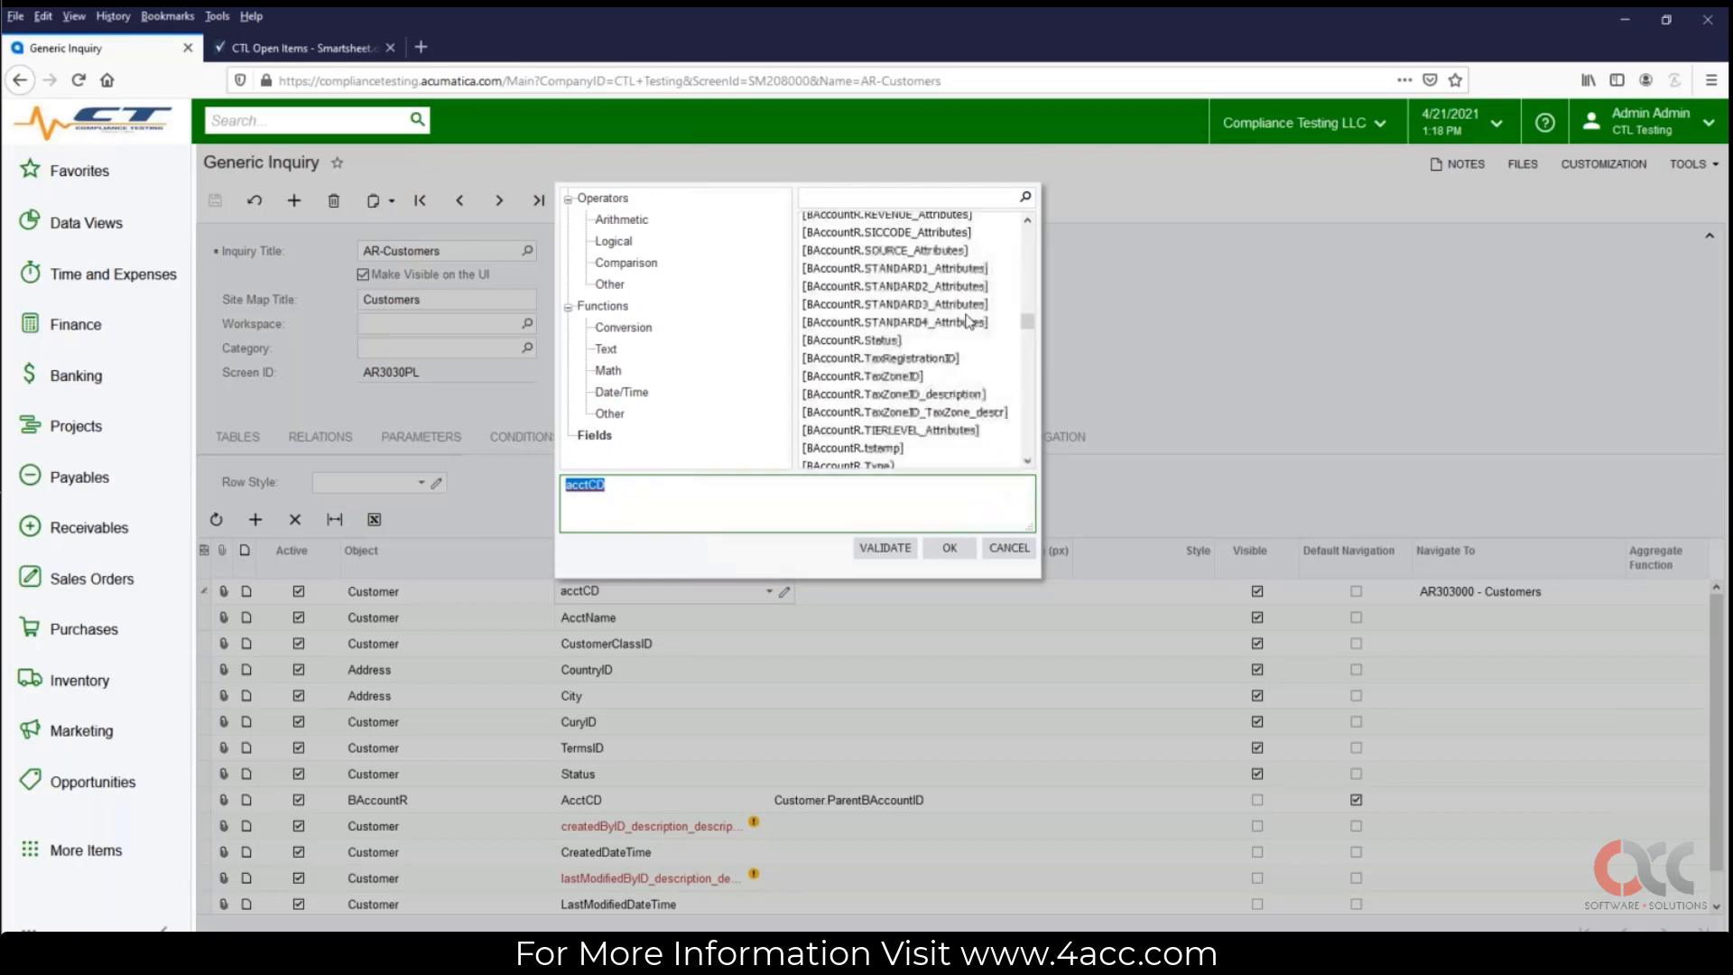
{"action": "scroll", "coordinate": [963, 340], "scroll_direction": "down", "scroll_amount": 10}
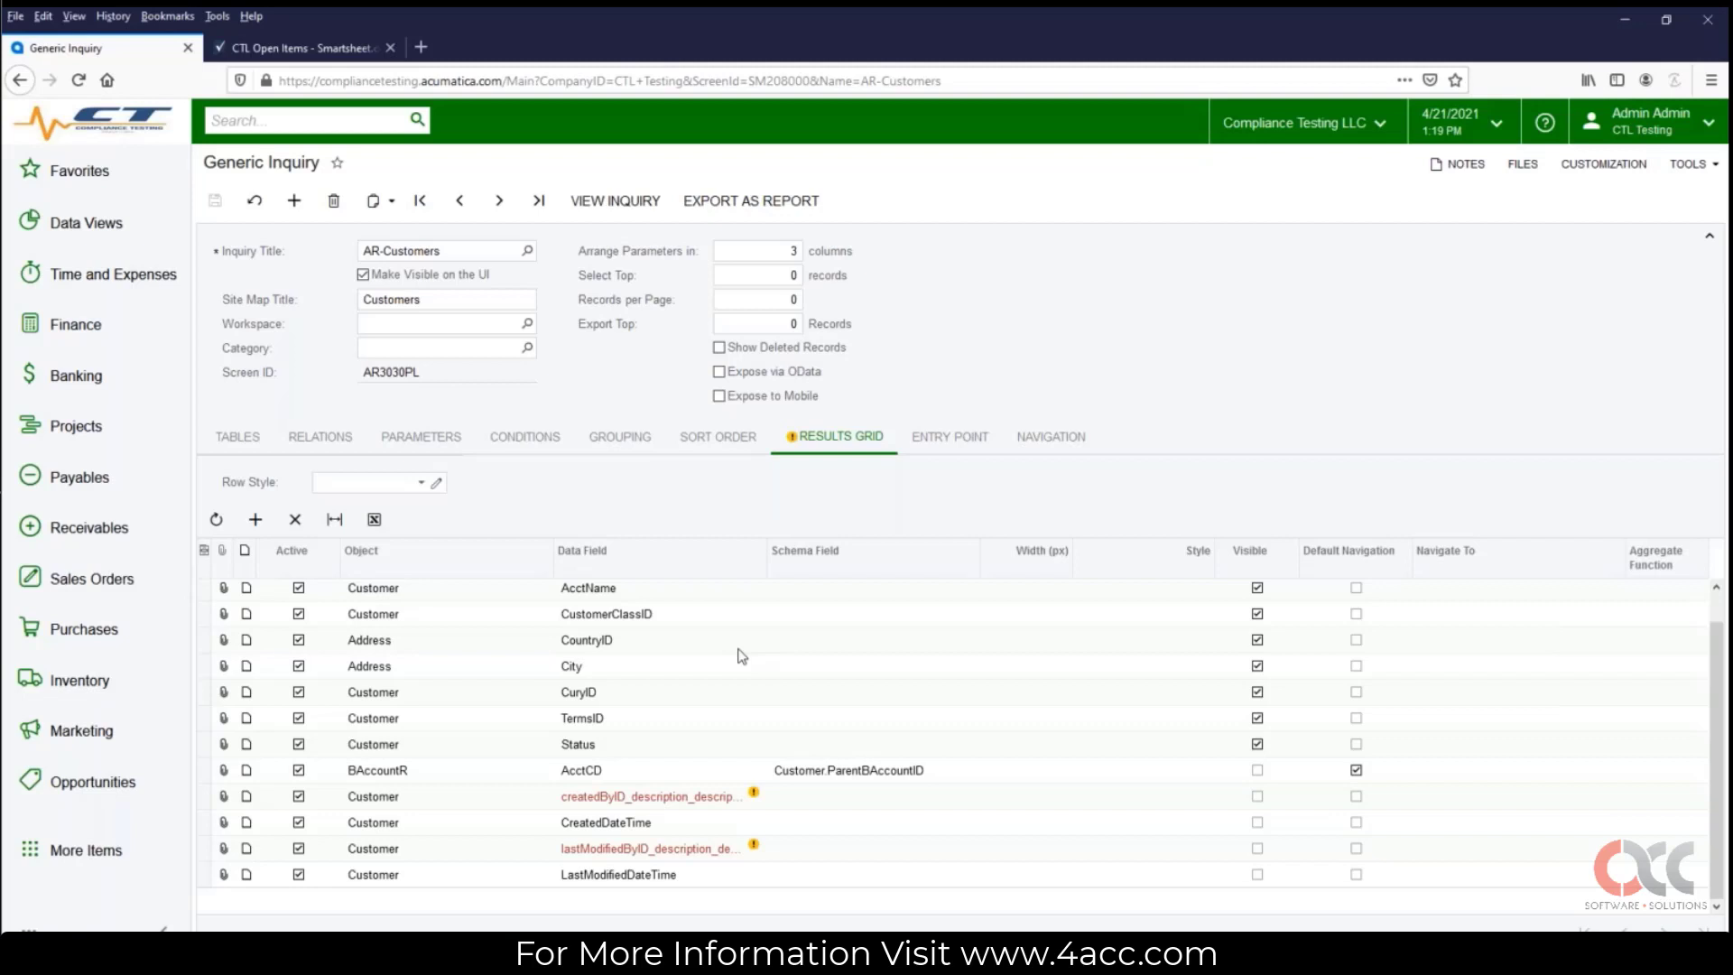
Step: Inspect the formula editor and the schema field choices for the Address CountryID row without changing either
{"action": "left_click", "coordinate": [751, 639]}
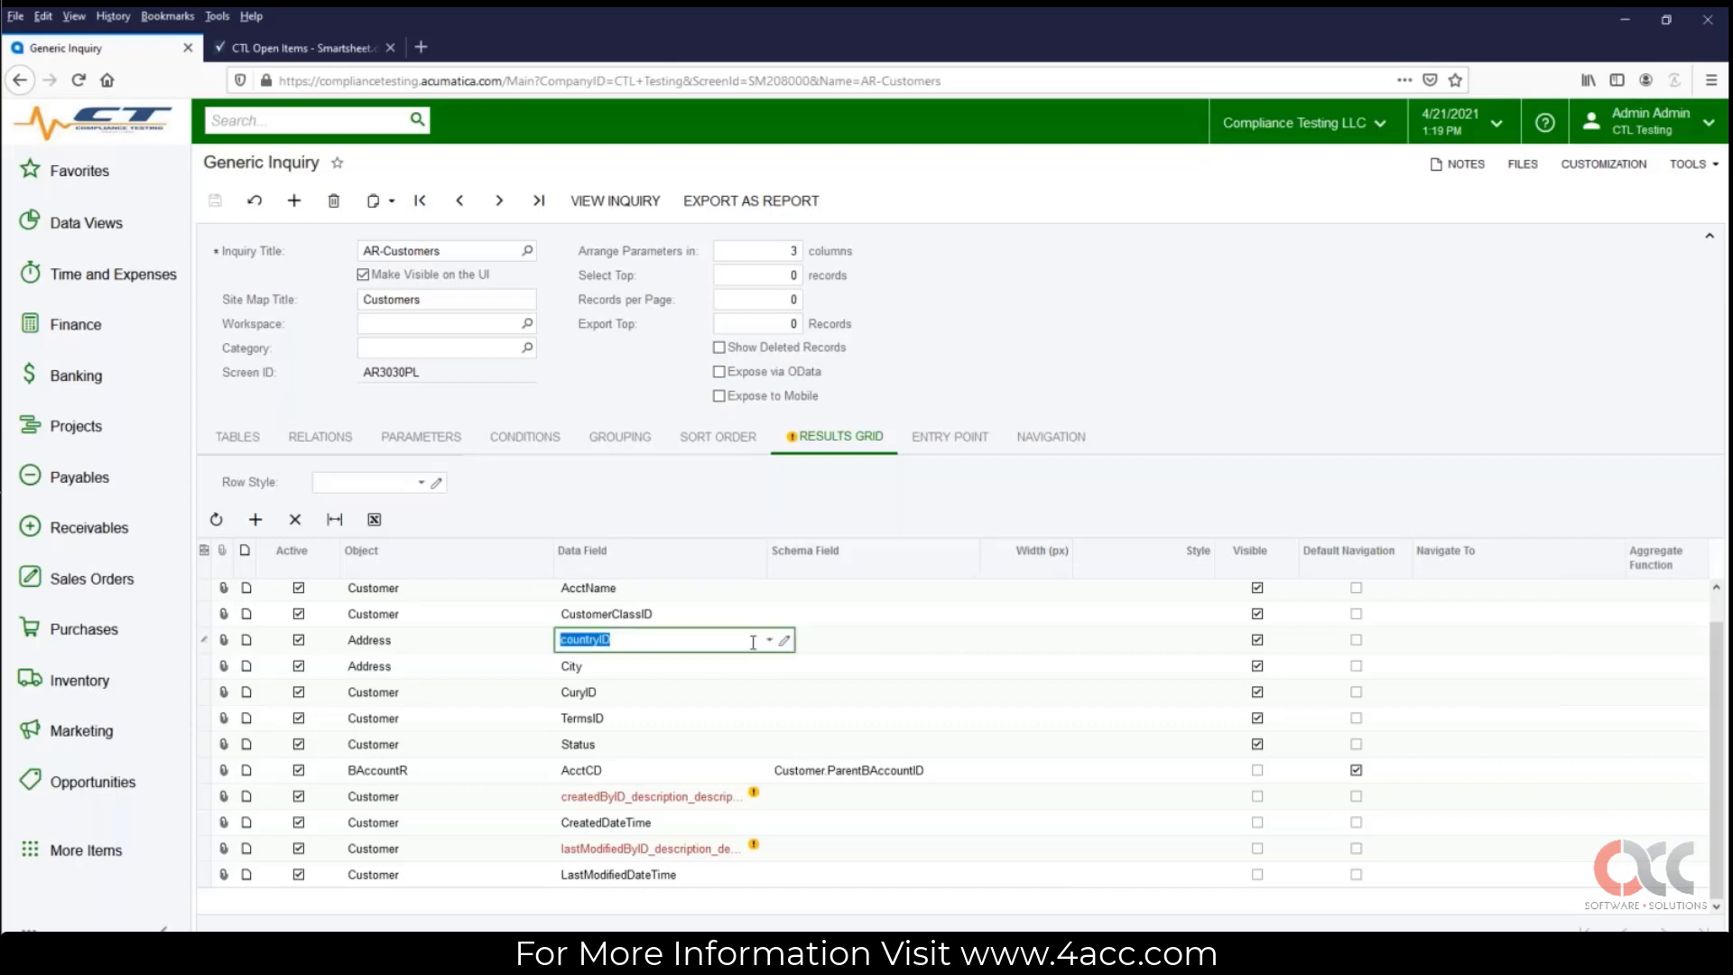
{"action": "left_click", "coordinate": [783, 640]}
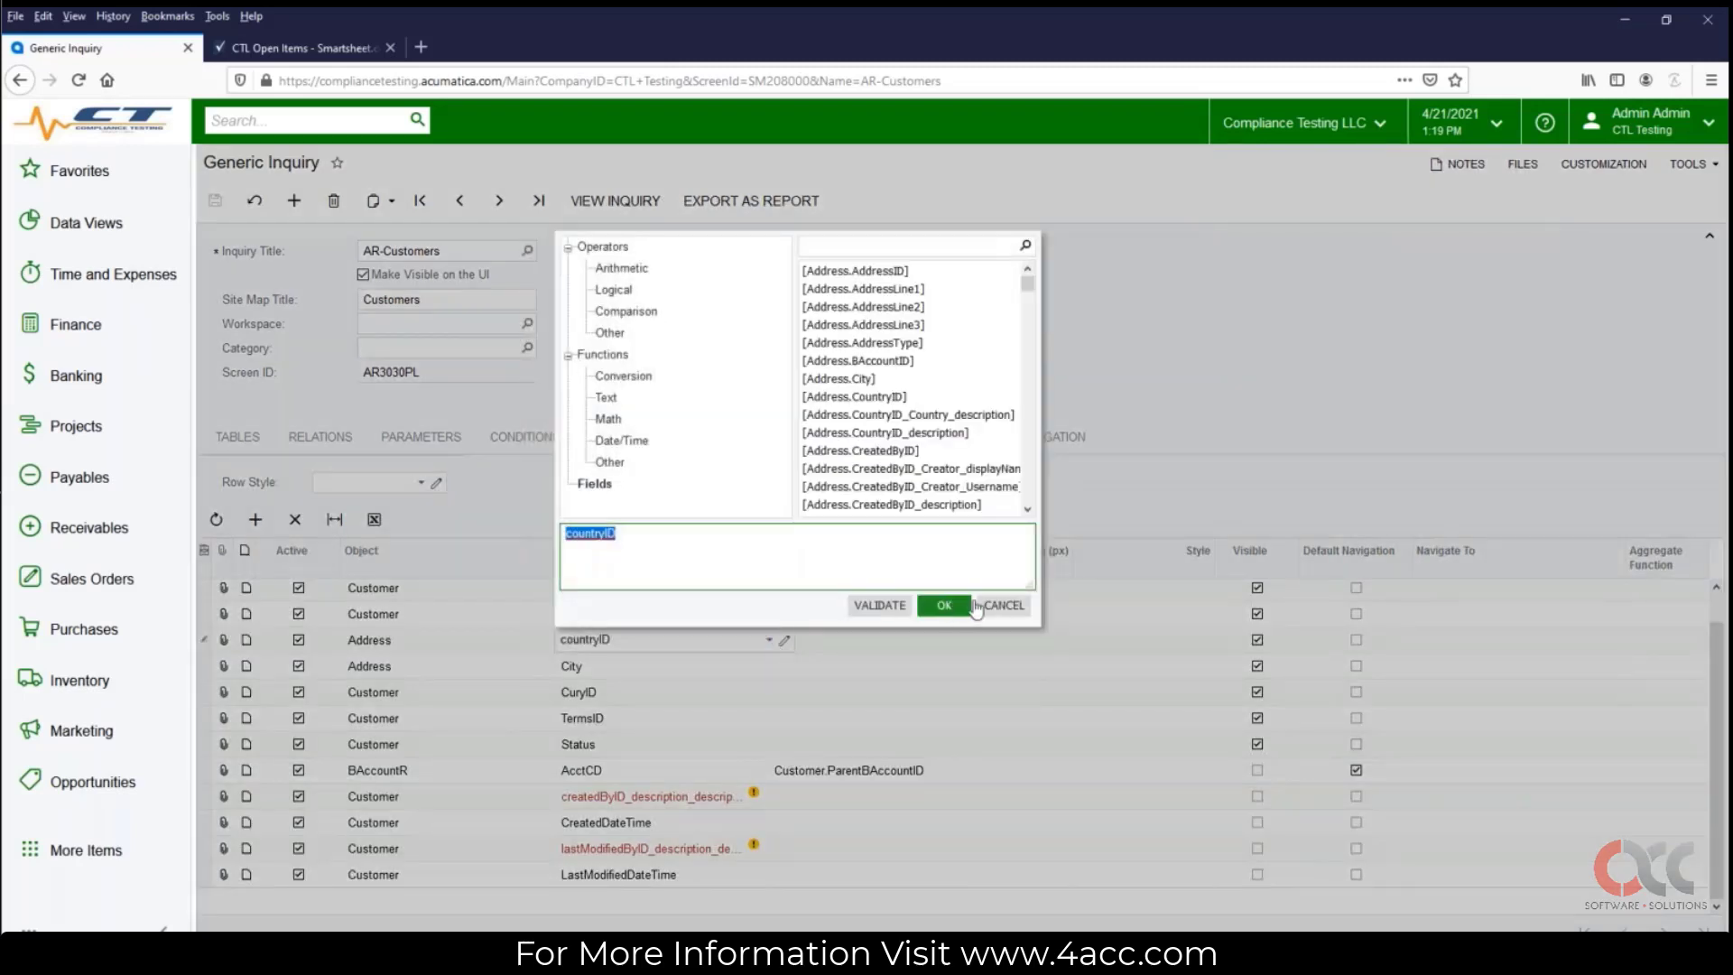
{"action": "left_click", "coordinate": [1003, 605]}
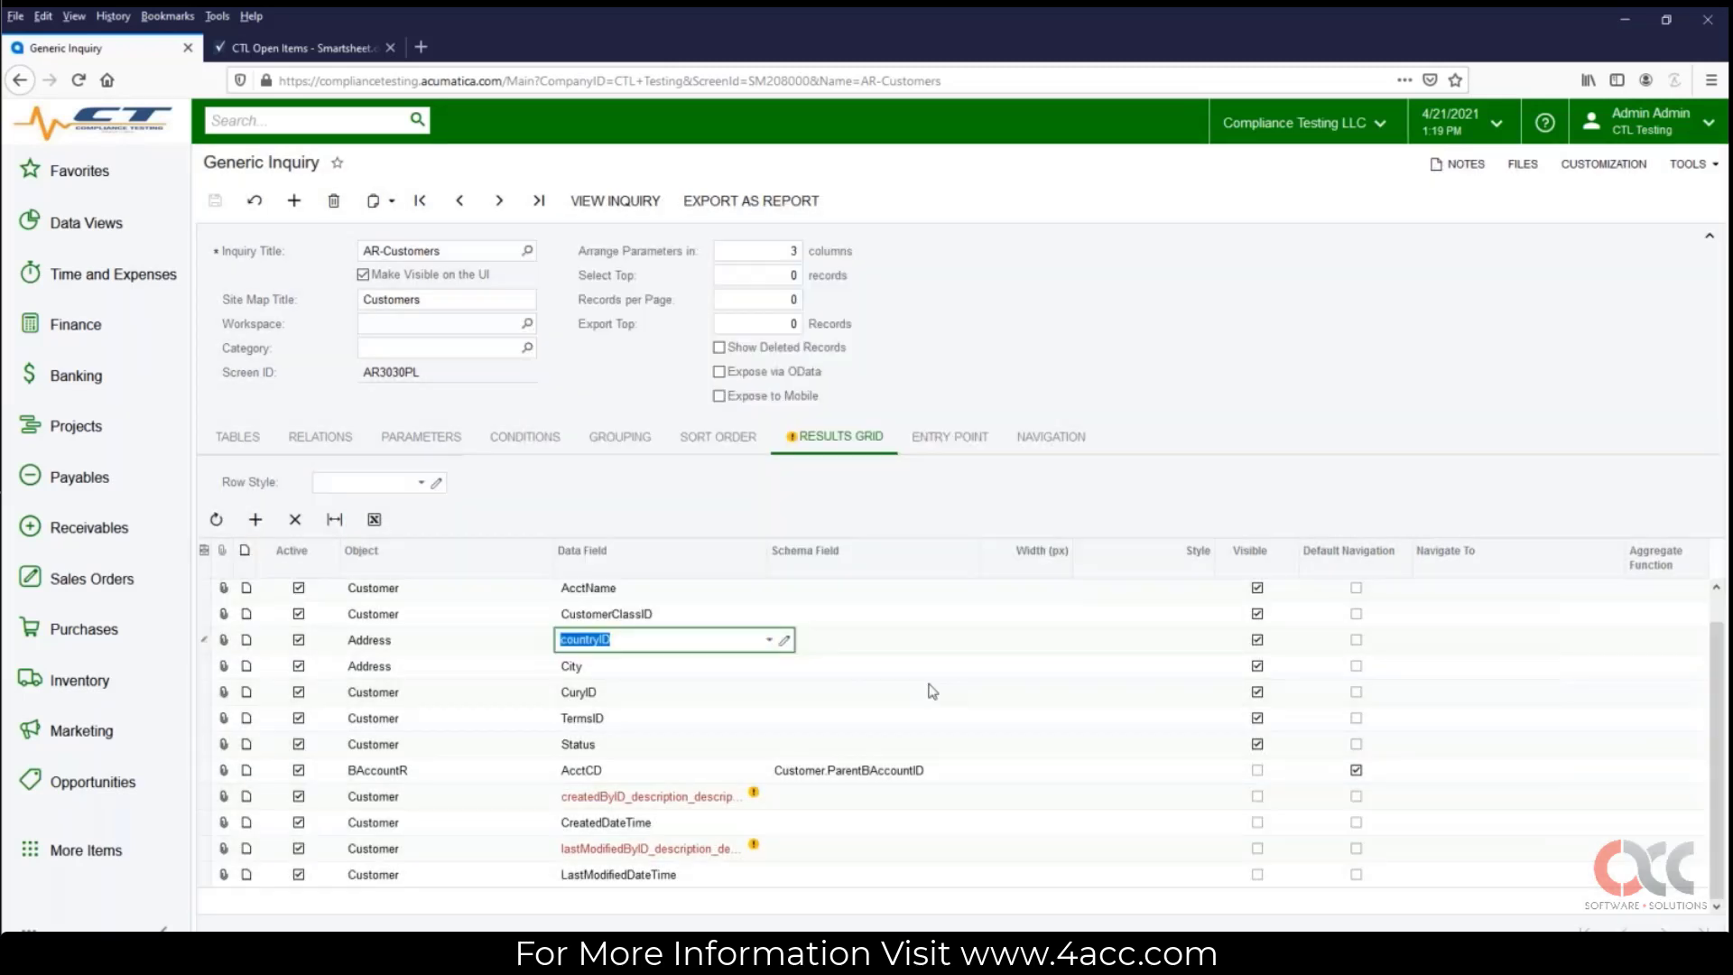
{"action": "left_click", "coordinate": [897, 646]}
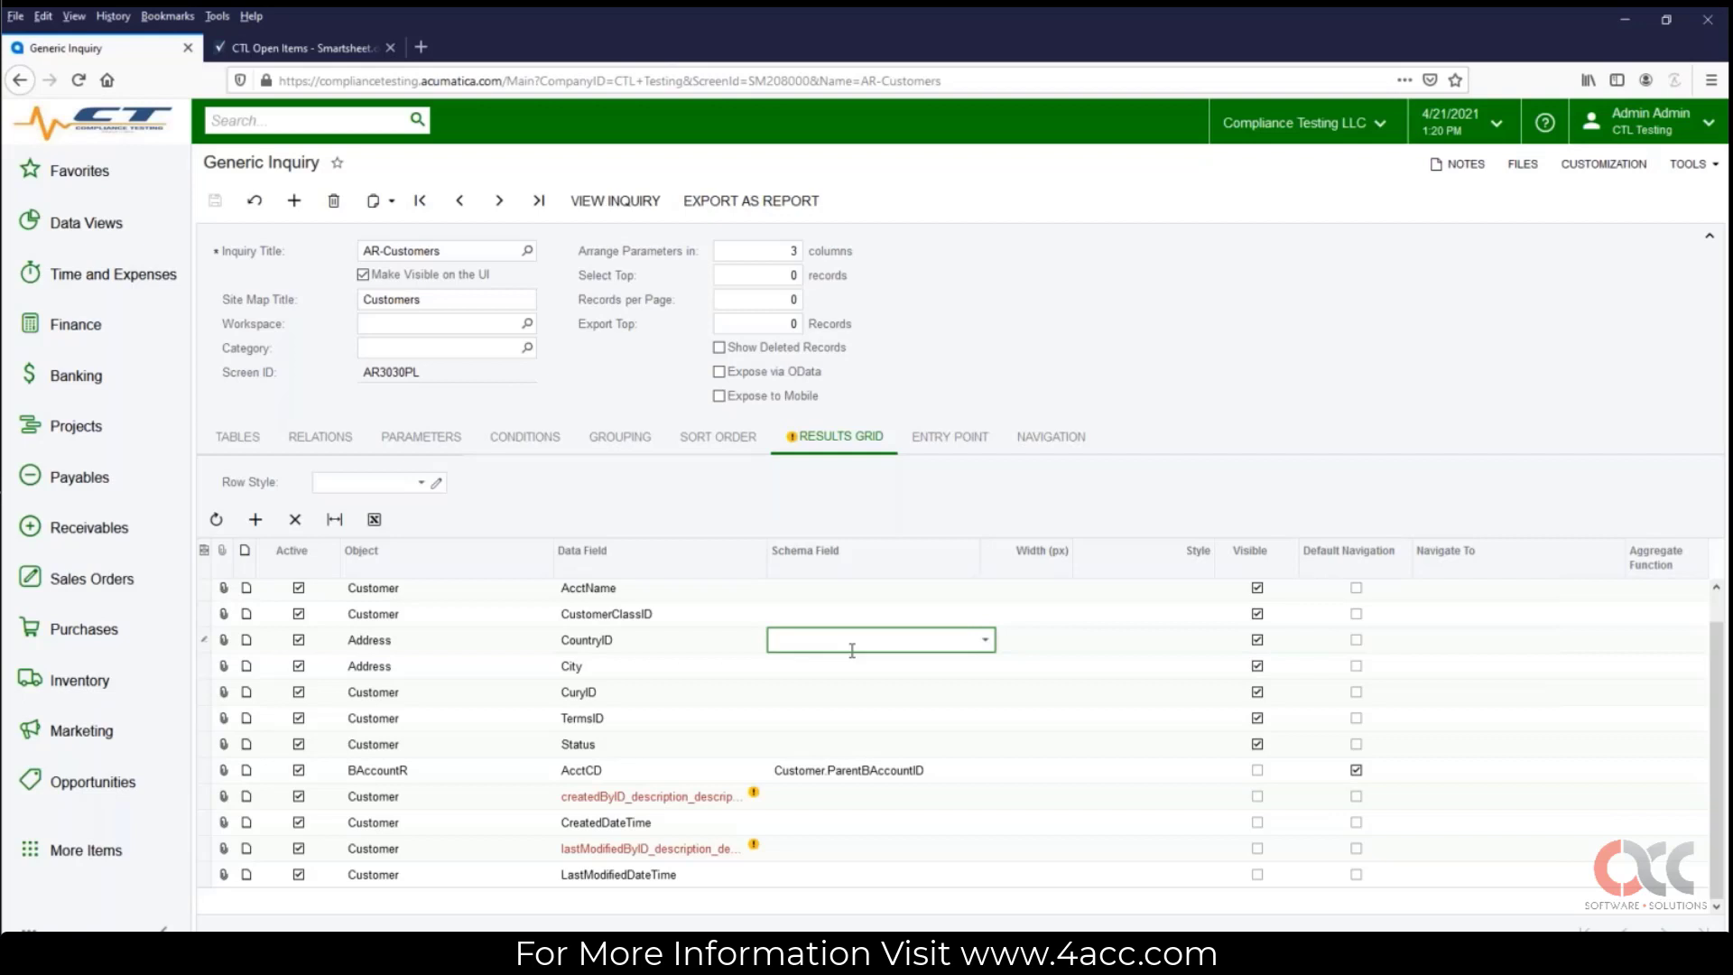
{"action": "left_click", "coordinate": [983, 640]}
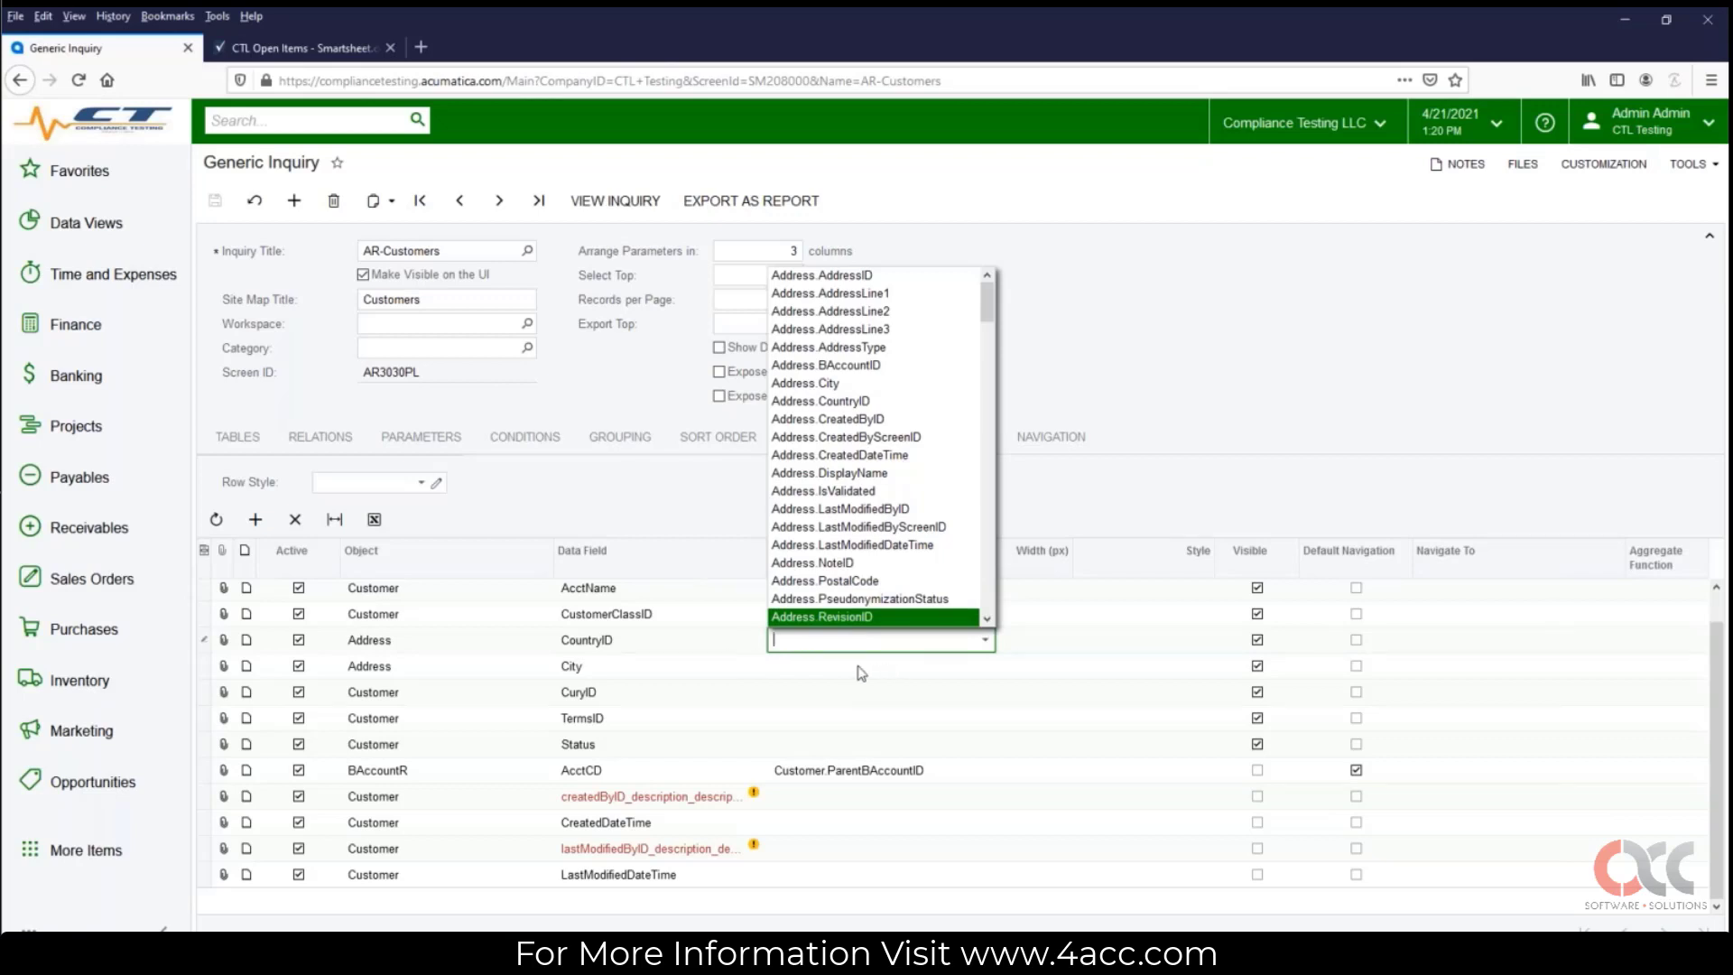
{"action": "left_click", "coordinate": [812, 669]}
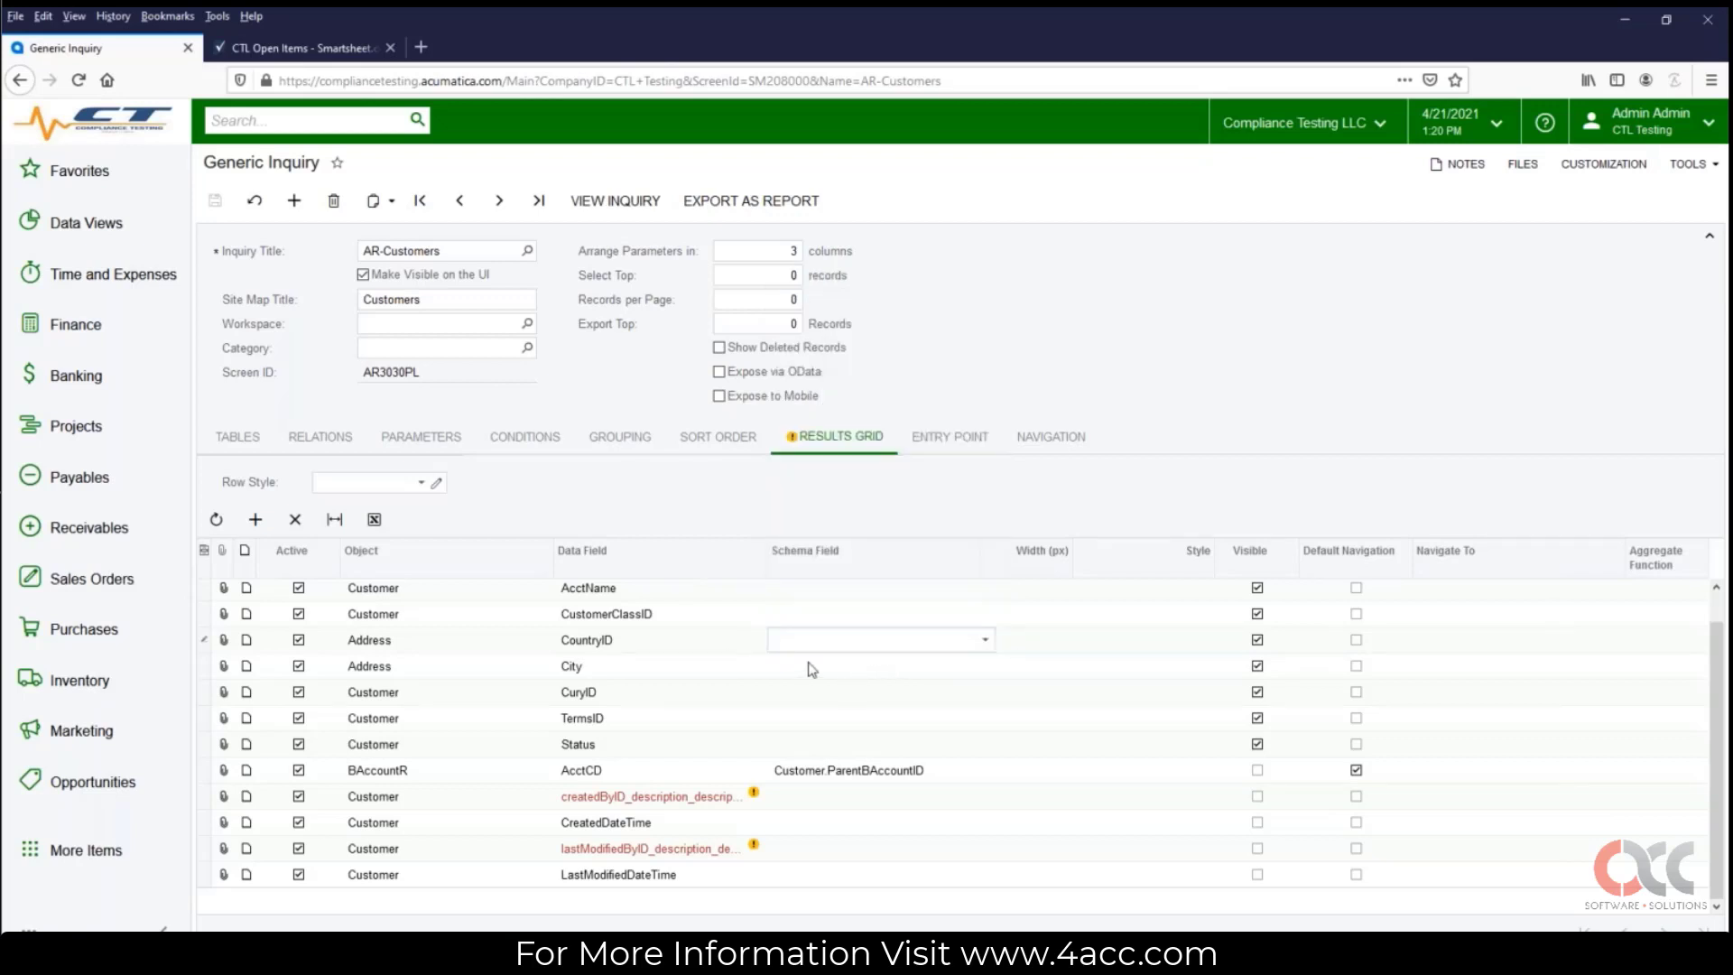
Step: Examine the predefined styles available for the Address City row and leave its style empty
{"action": "left_click", "coordinate": [838, 665]}
{"action": "left_click", "coordinate": [1013, 669]}
{"action": "left_click", "coordinate": [1119, 666]}
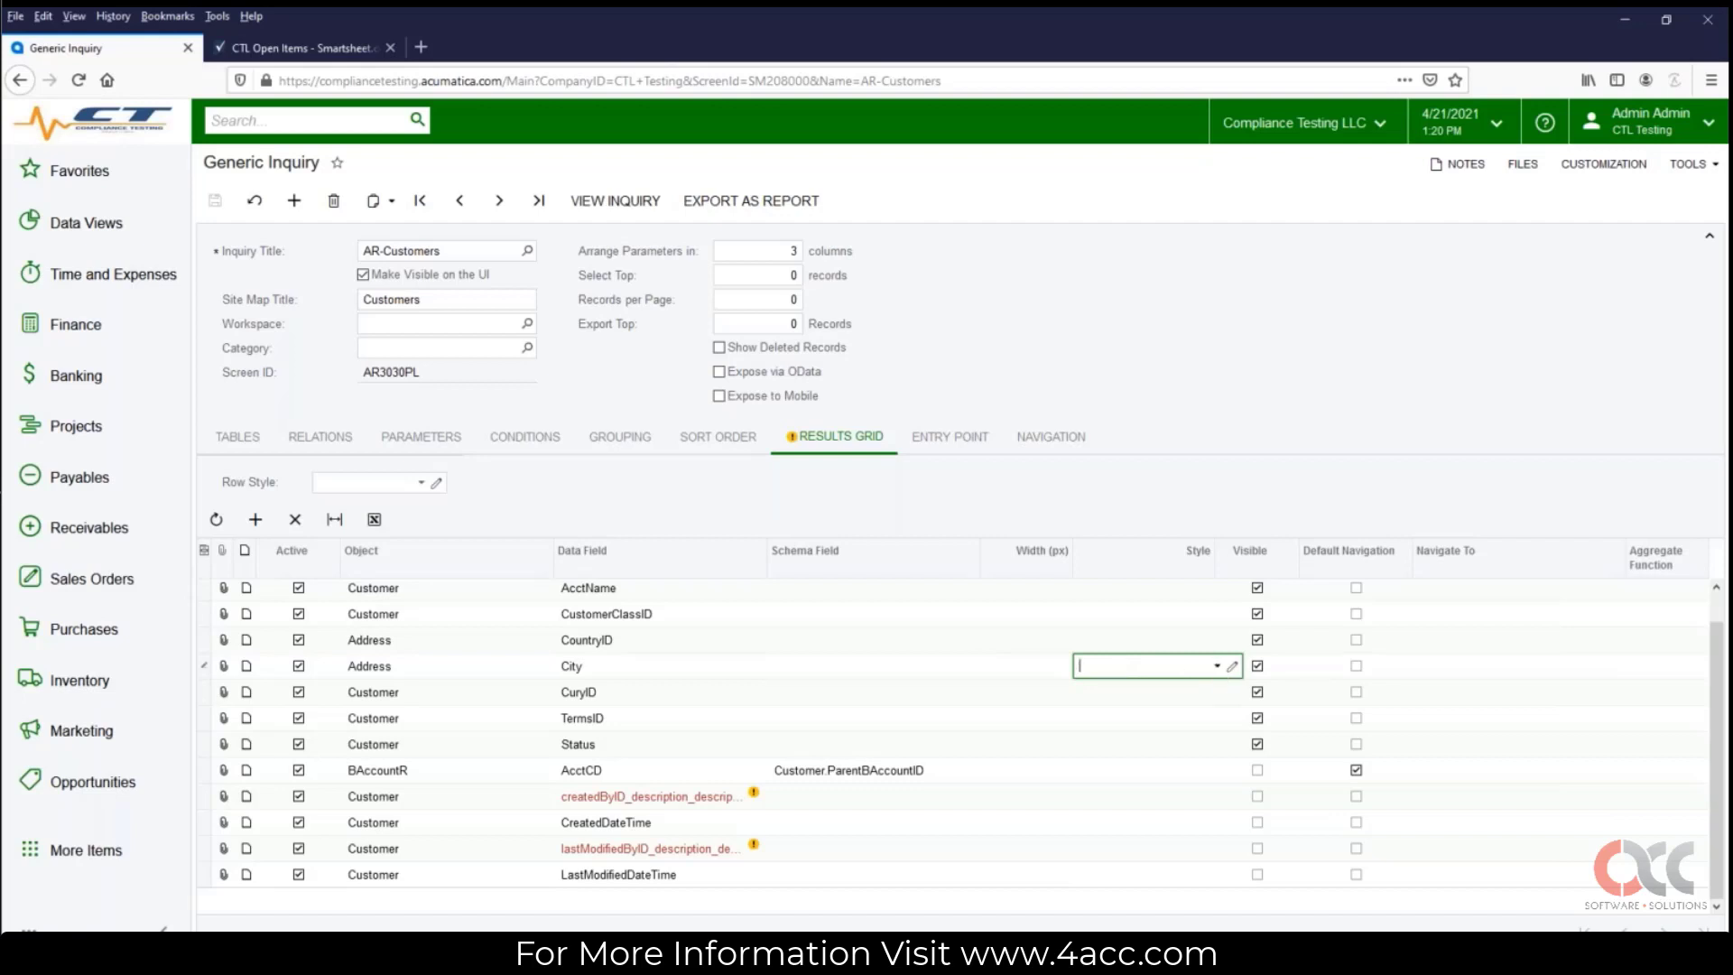
{"action": "left_click", "coordinate": [1217, 667]}
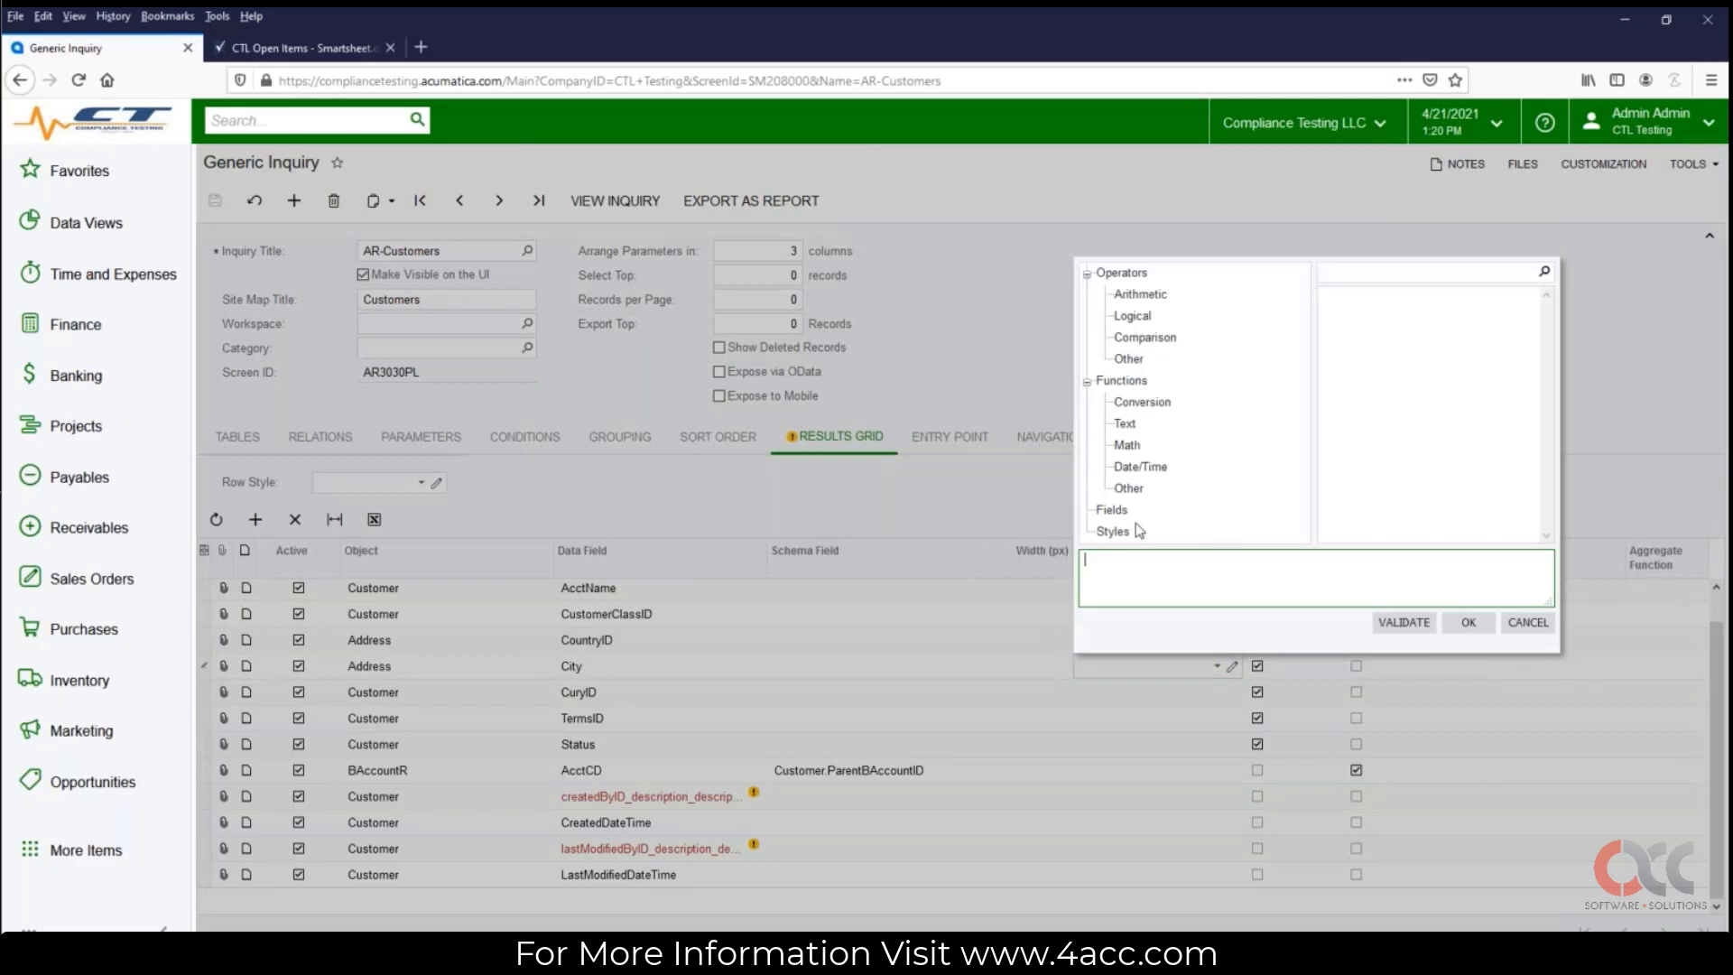
{"action": "left_click", "coordinate": [1139, 531]}
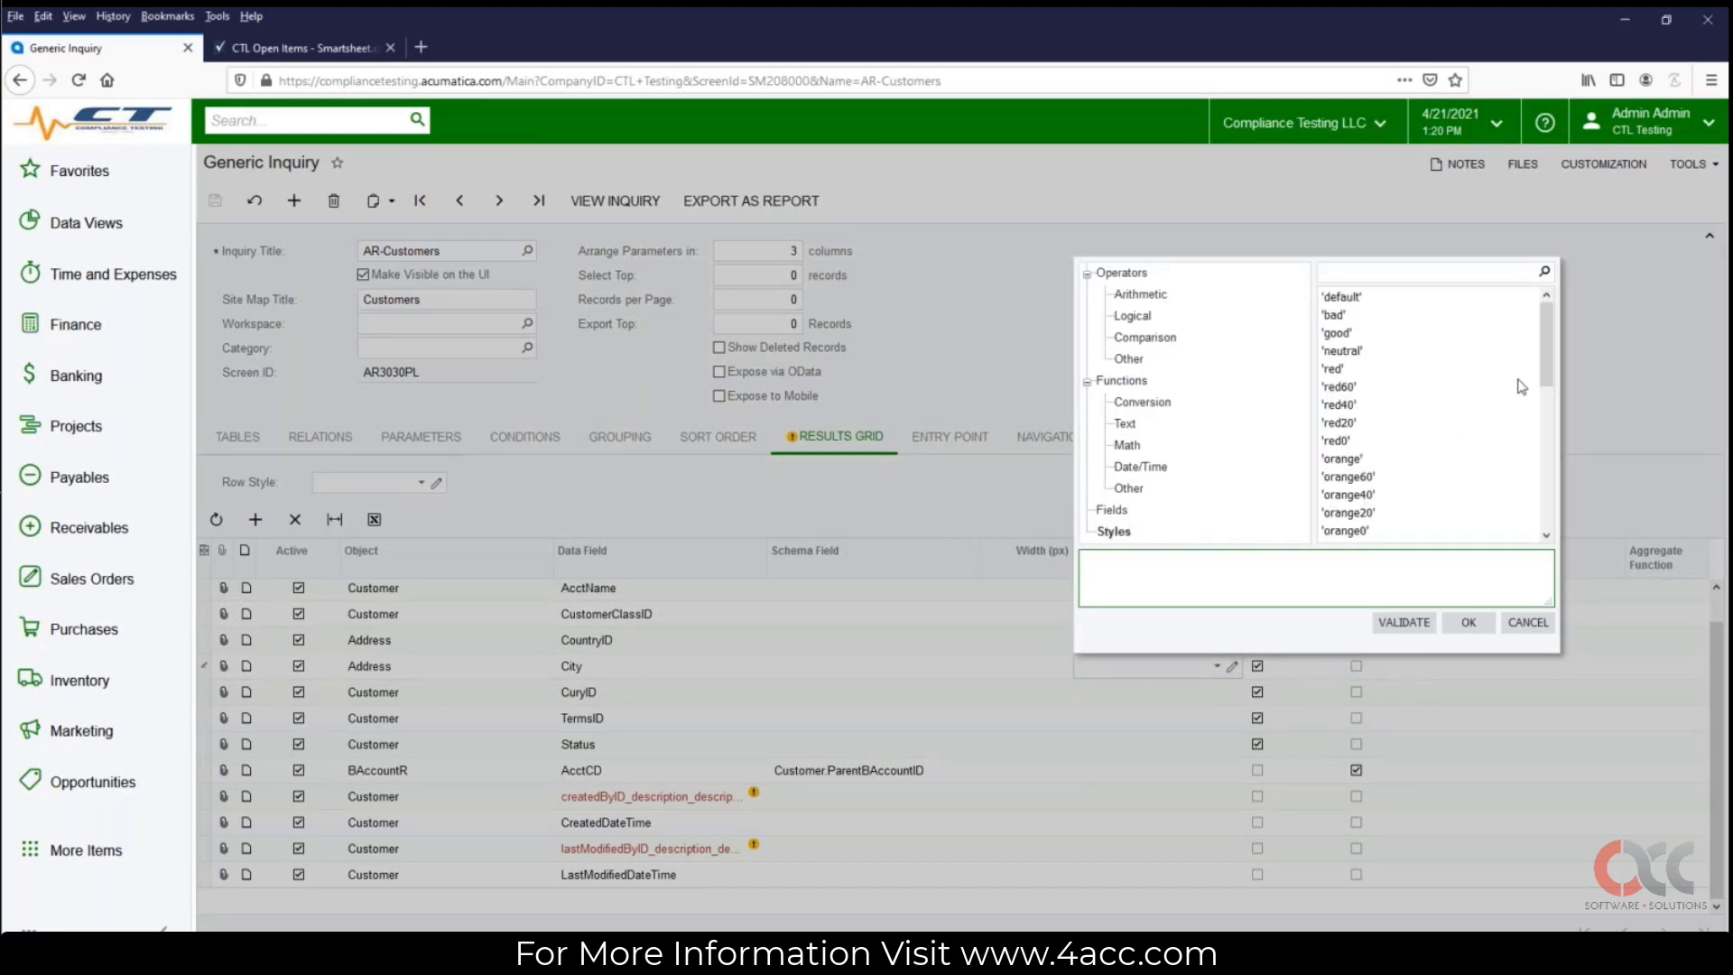
{"action": "left_click_drag", "start_coordinate": [1546, 375], "coordinate": [1548, 426]}
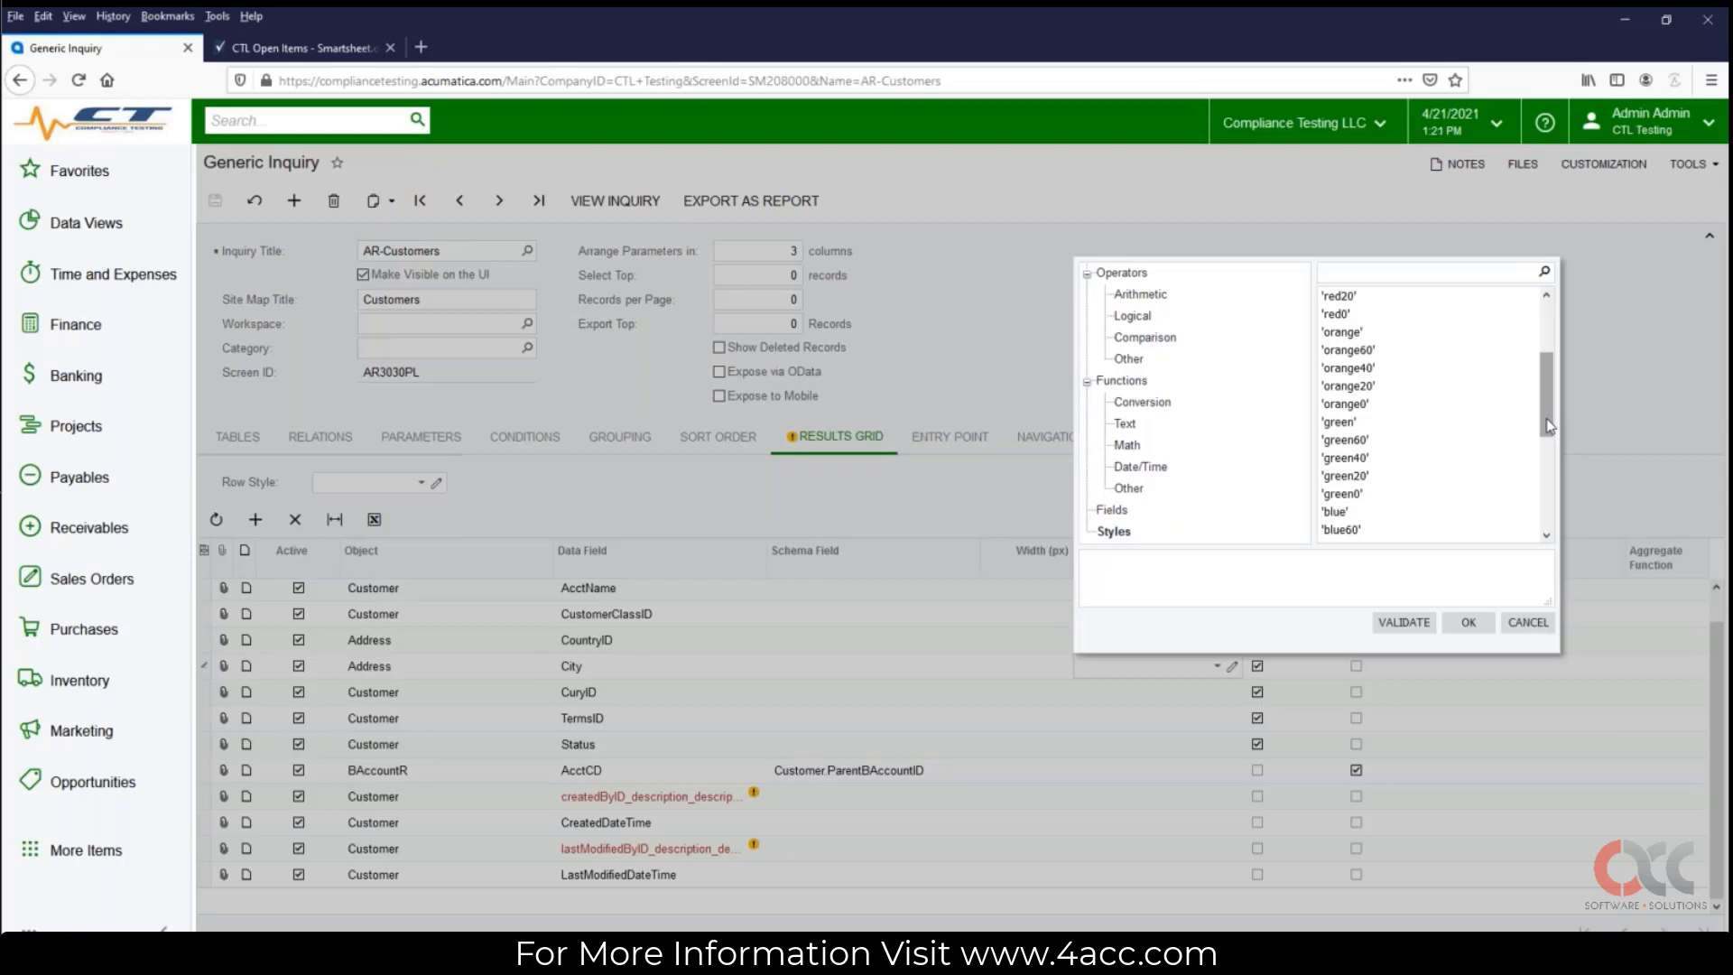
{"action": "left_click", "coordinate": [1520, 632]}
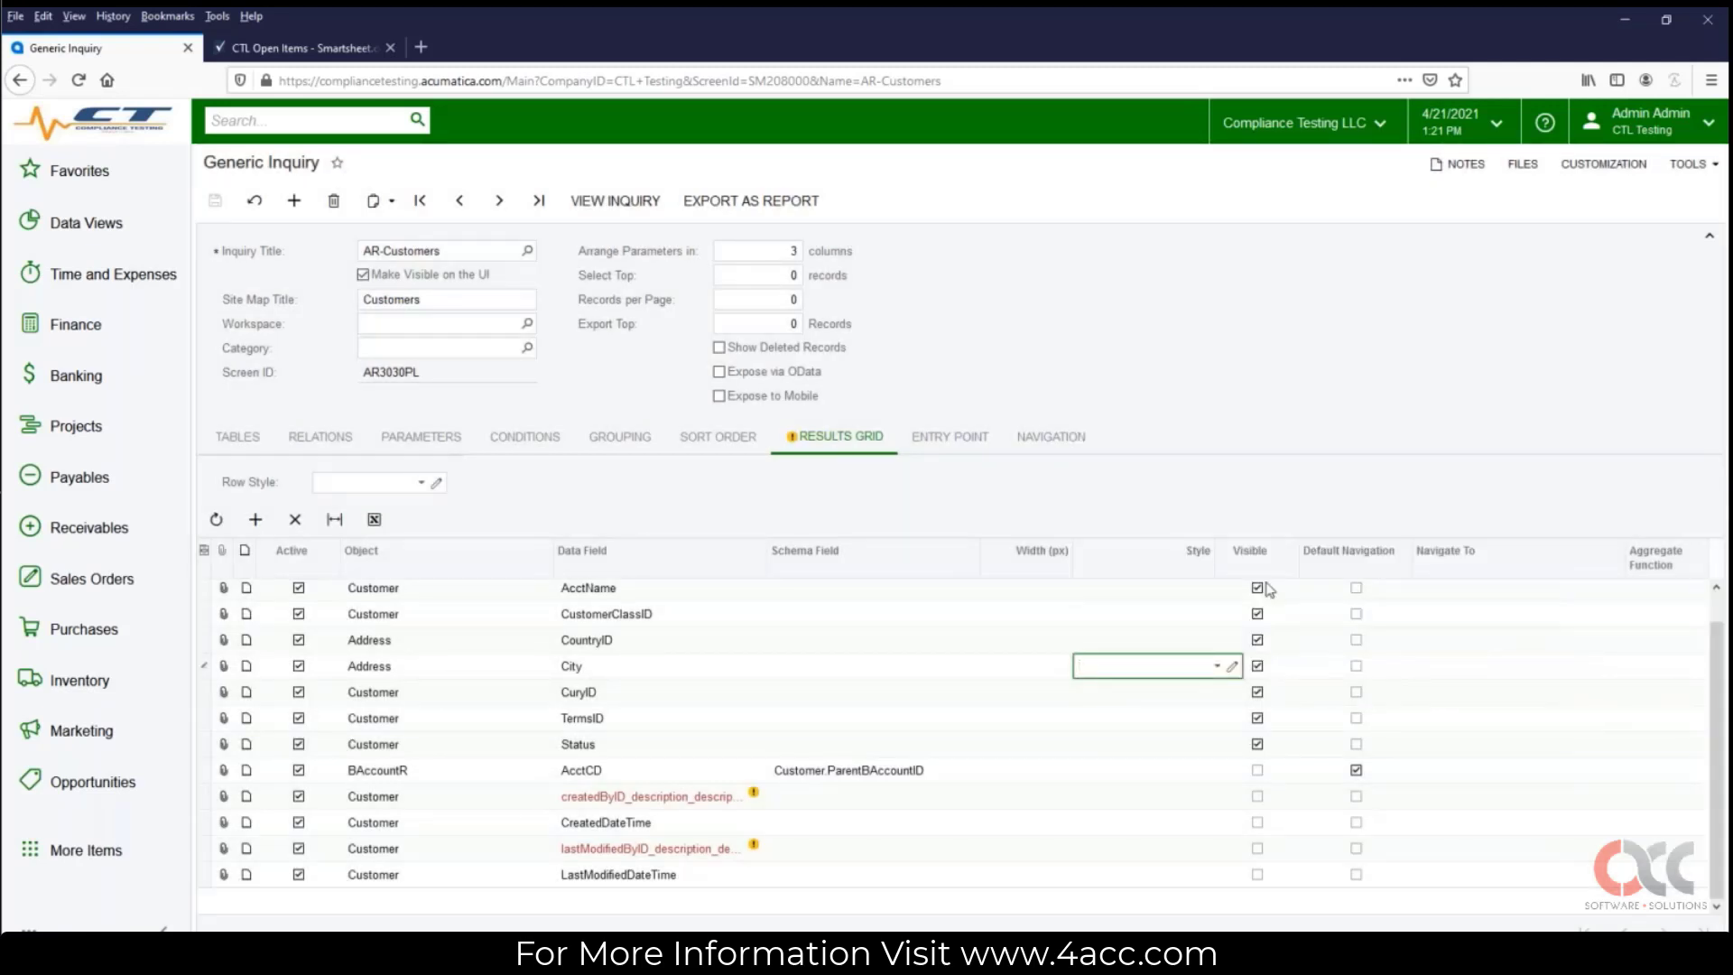
Step: Review the City row's visibility setting and the results grid's available and selected columns, leaving the column configuration unchanged
{"action": "left_click", "coordinate": [1295, 672]}
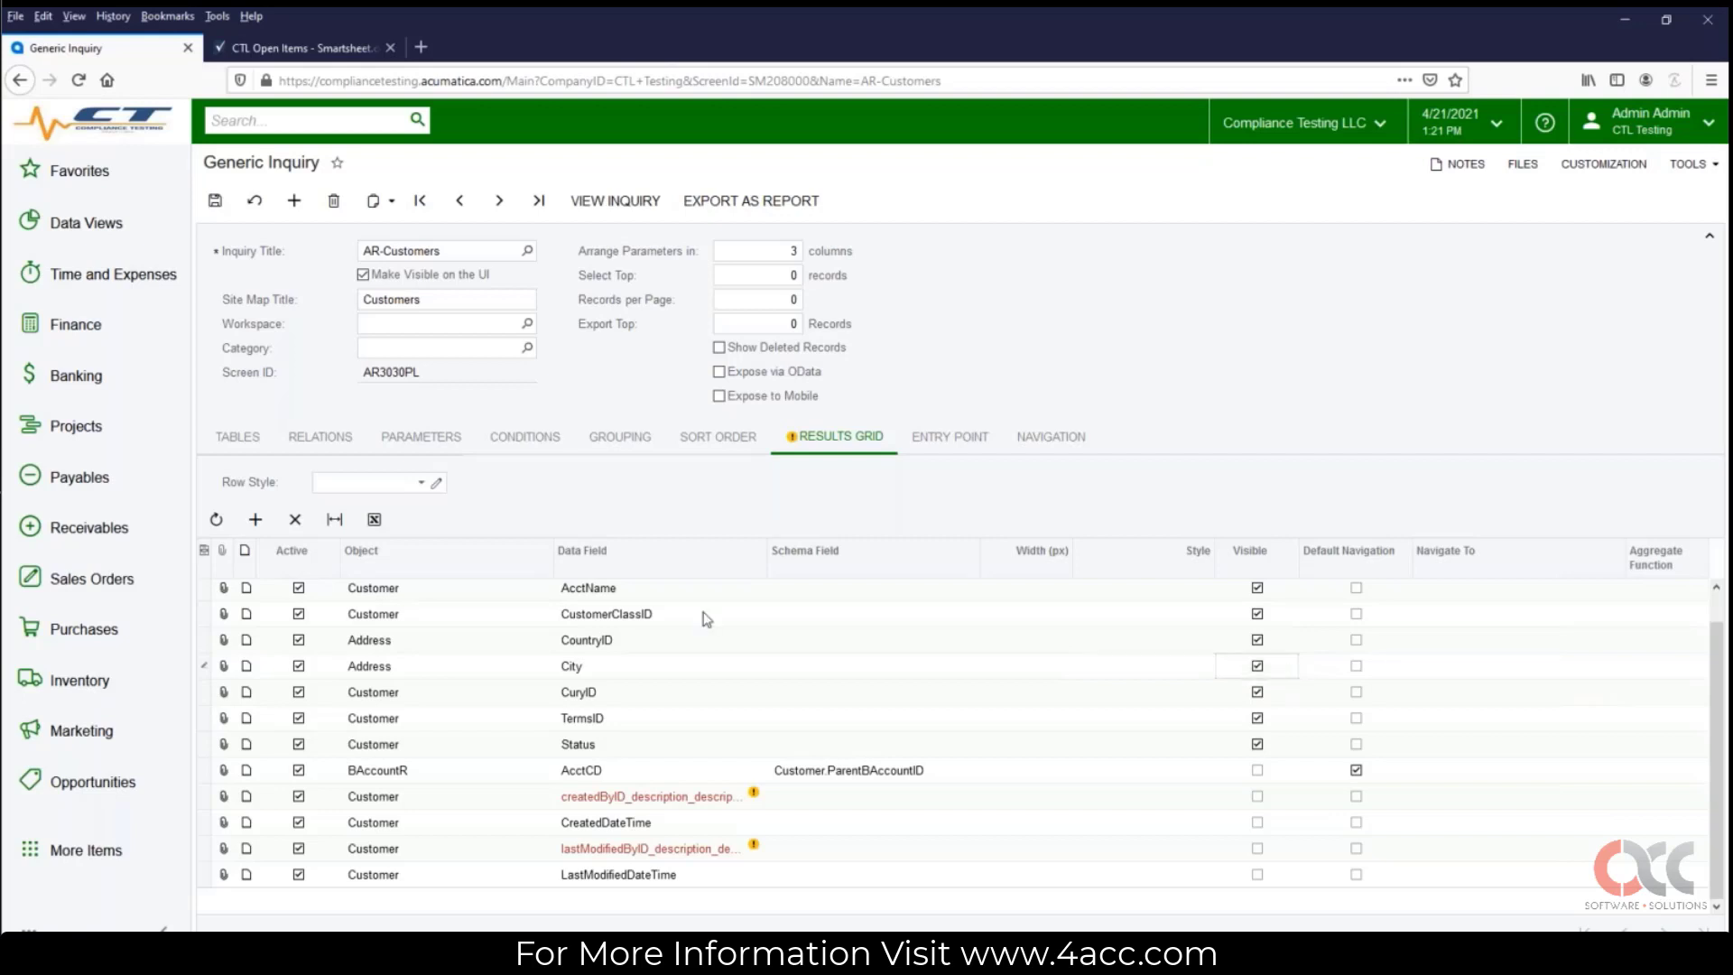
{"action": "left_click", "coordinate": [204, 550]}
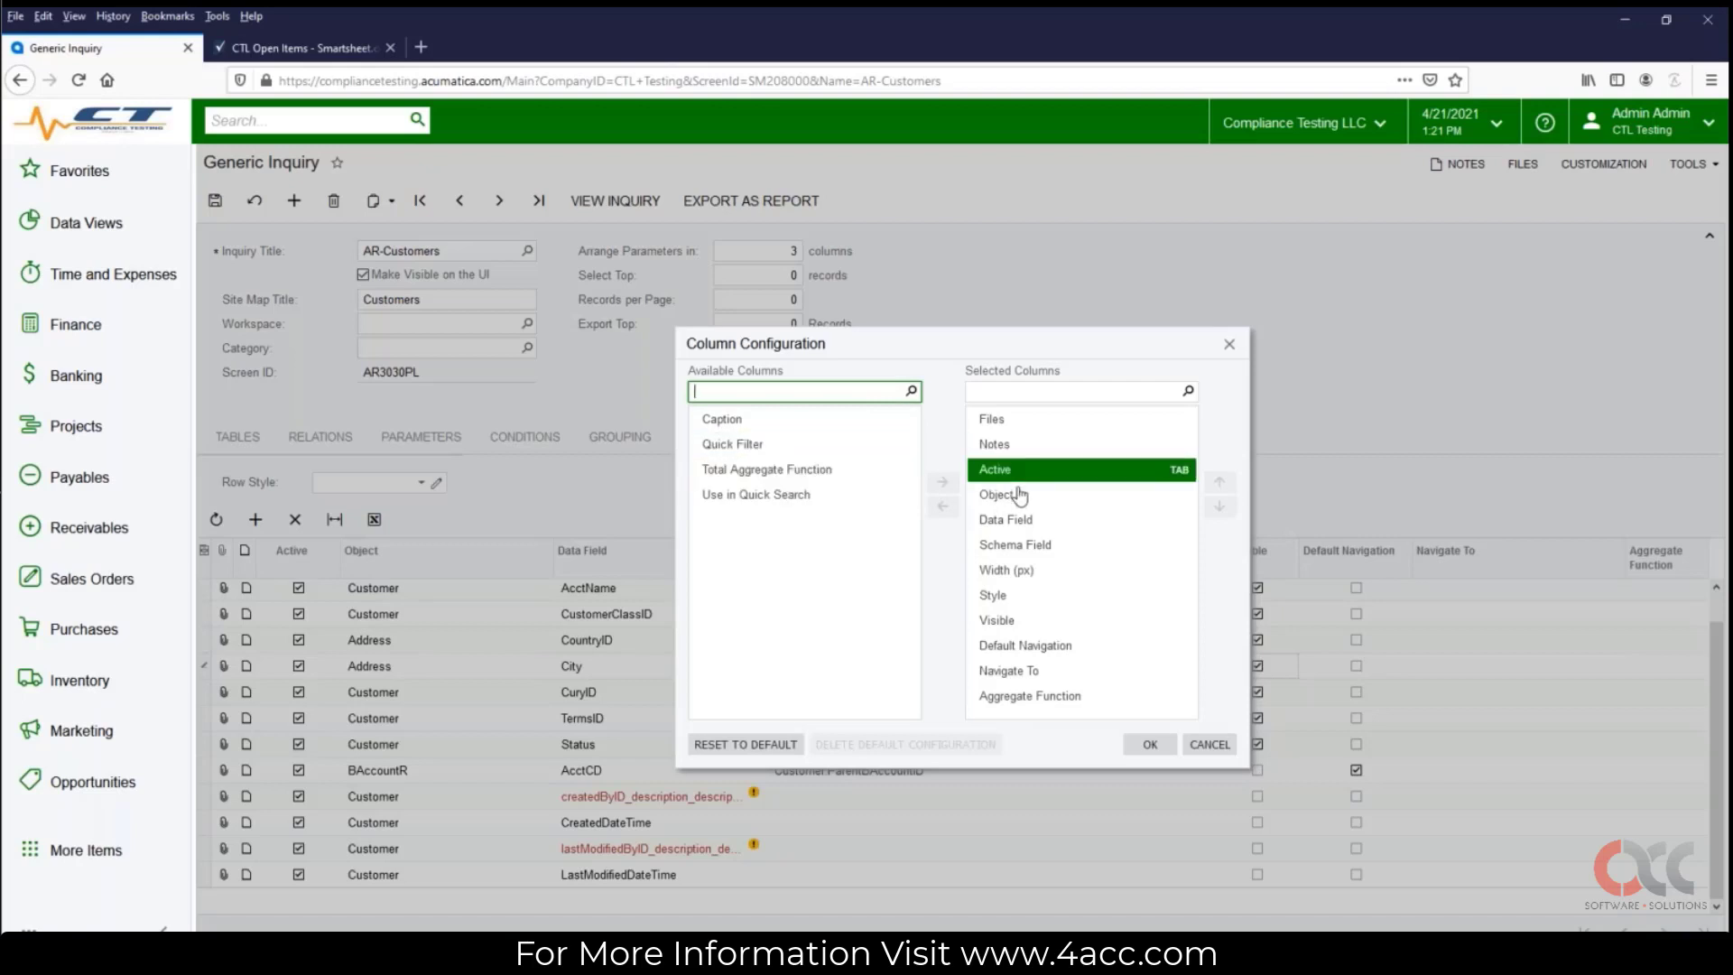
{"action": "left_click", "coordinate": [1214, 743]}
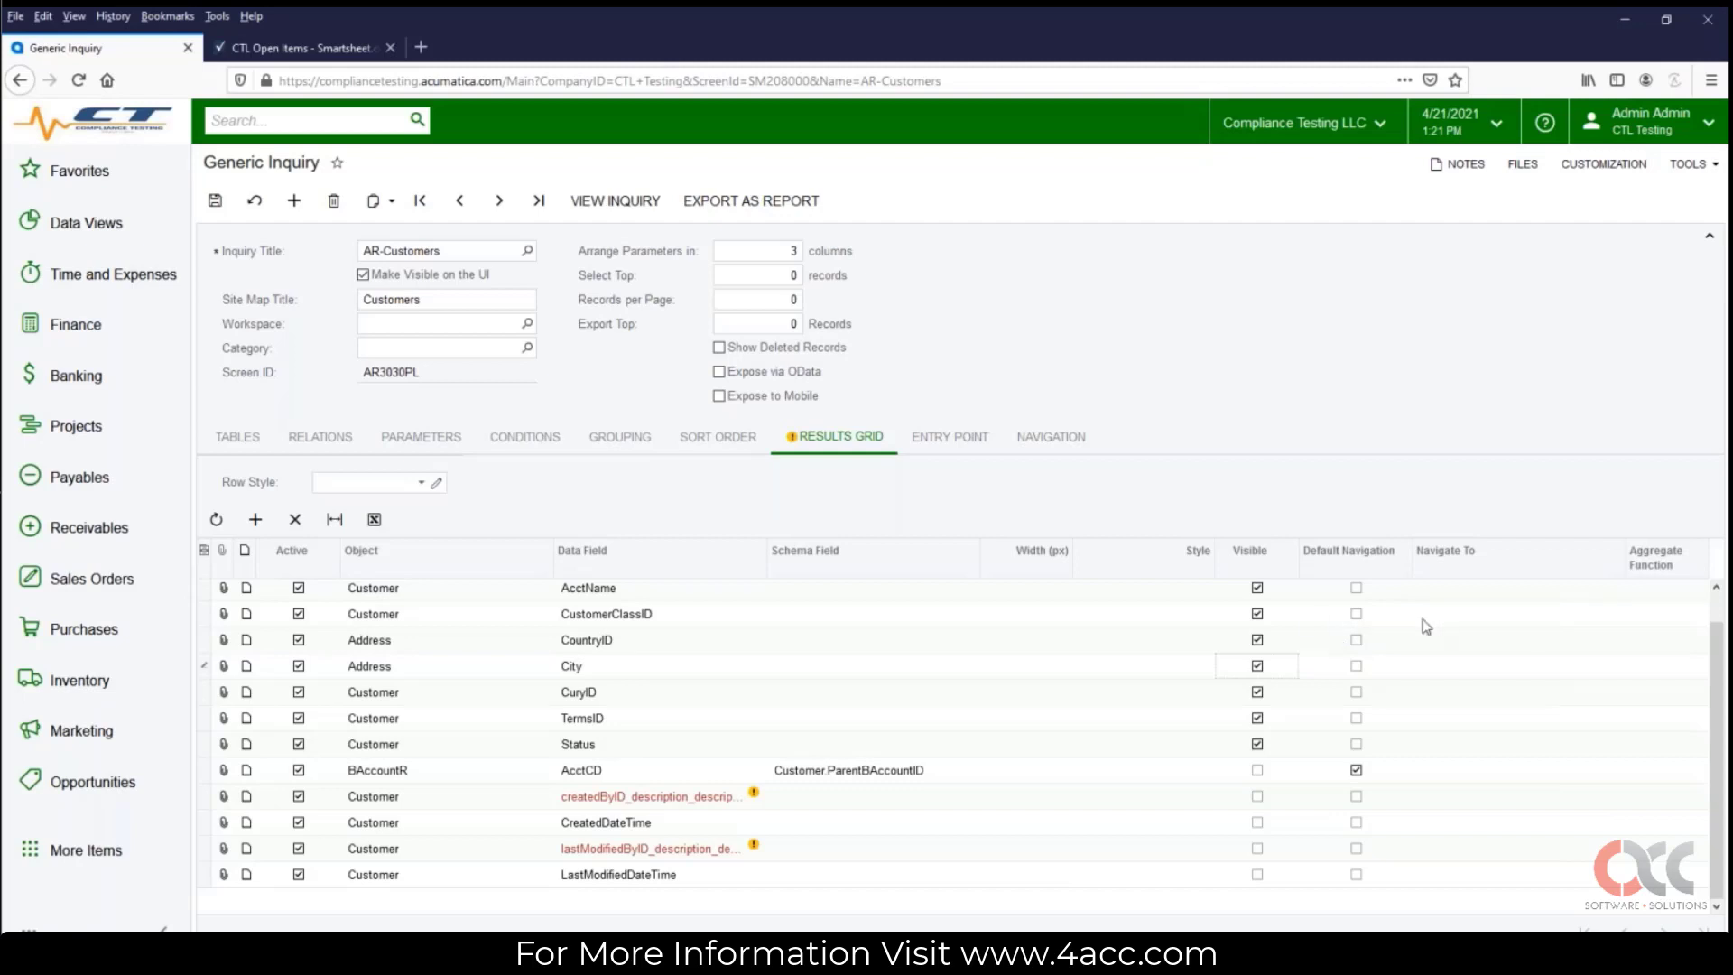
Step: Check the navigation target and the aggregate function options for the Customer AcctCD row
{"action": "scroll", "coordinate": [1426, 626], "scroll_direction": "up", "scroll_amount": 1}
{"action": "left_click", "coordinate": [1468, 598]}
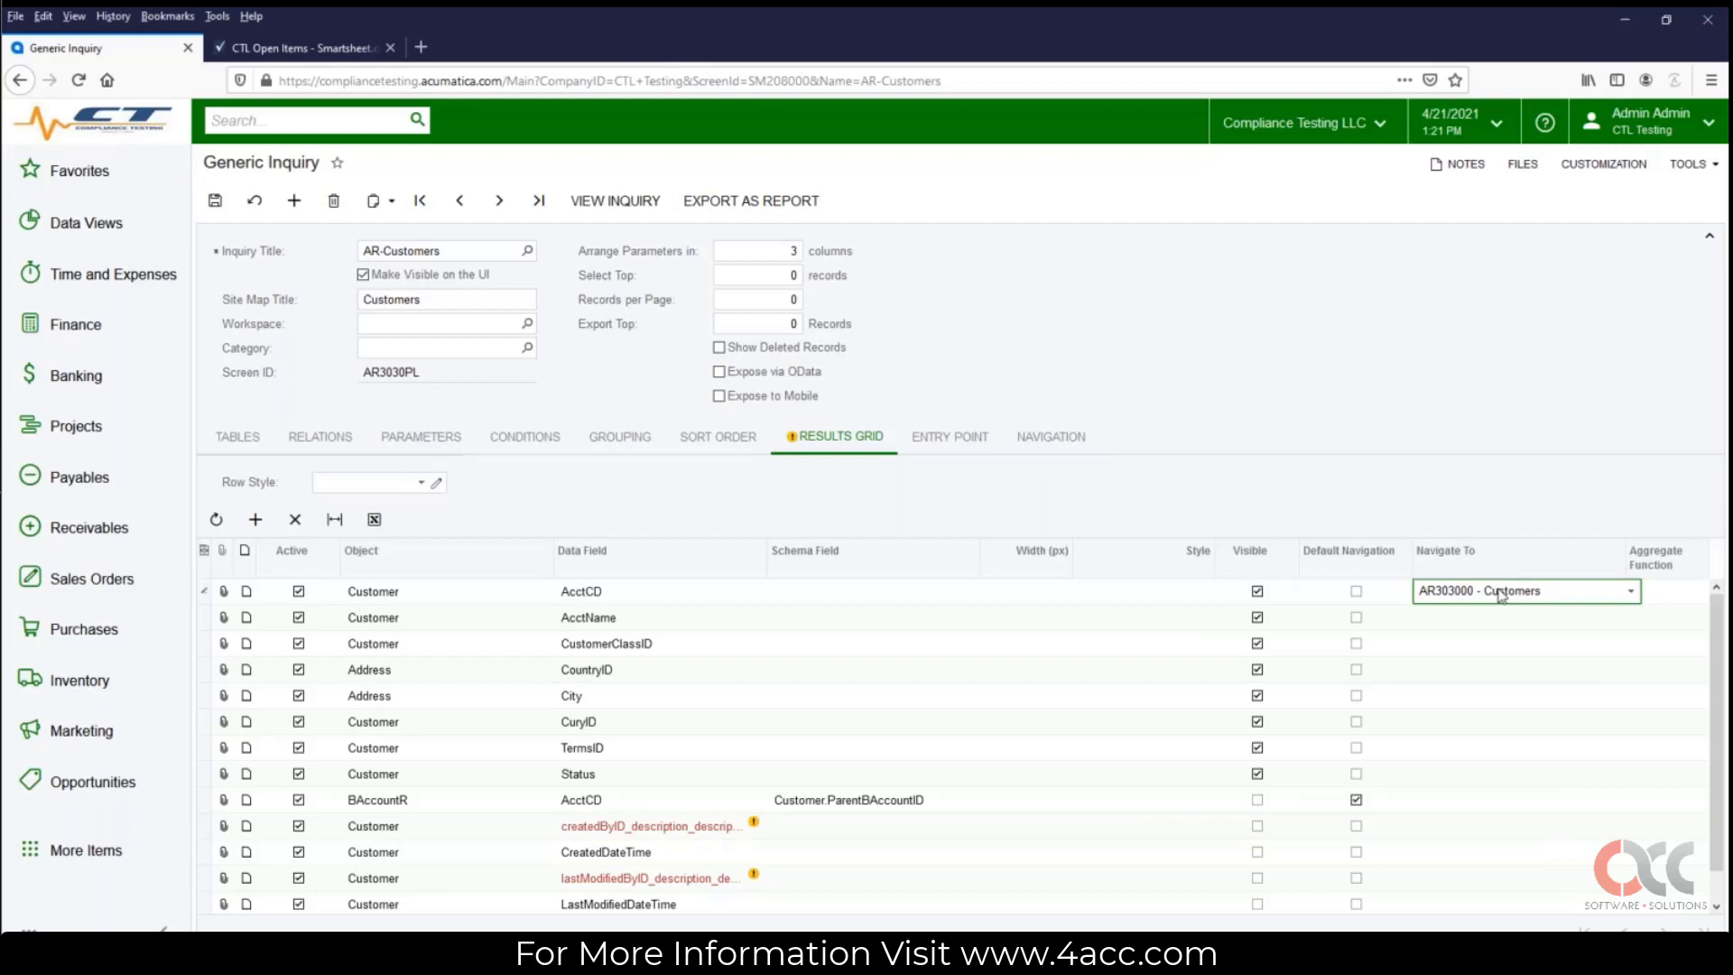
{"action": "left_click", "coordinate": [1693, 593]}
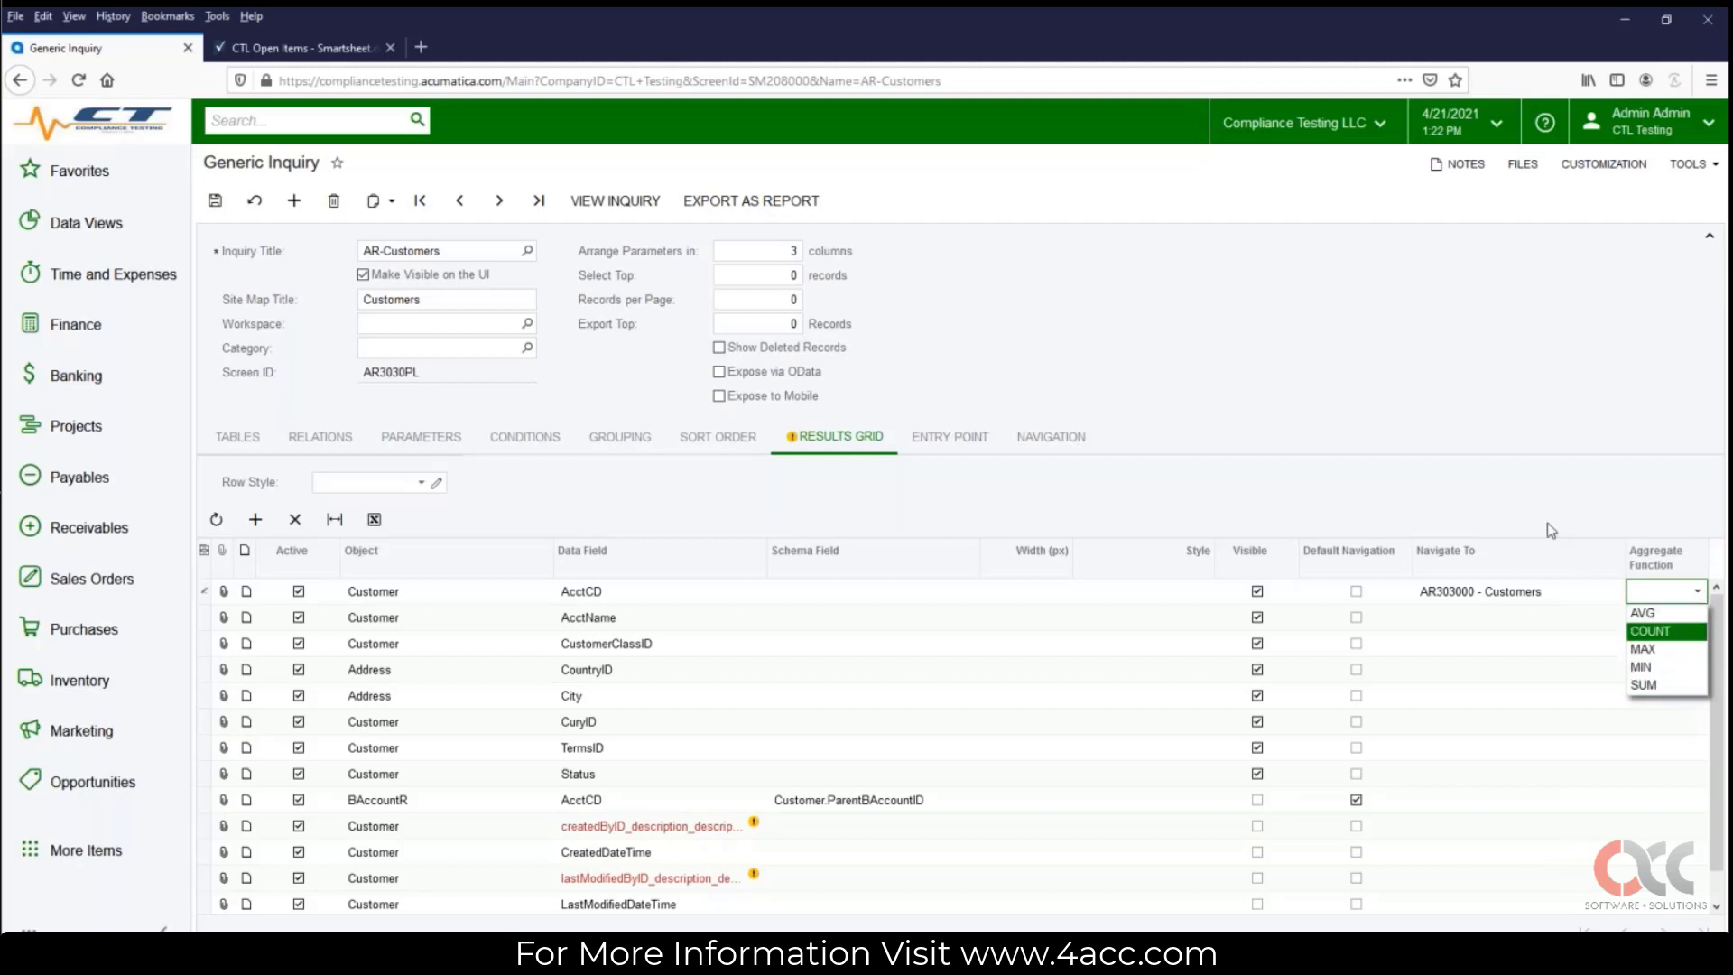
{"action": "left_click", "coordinate": [1492, 499]}
Step: Add the Caption column to the results grid's displayed columns
{"action": "left_click", "coordinate": [204, 553]}
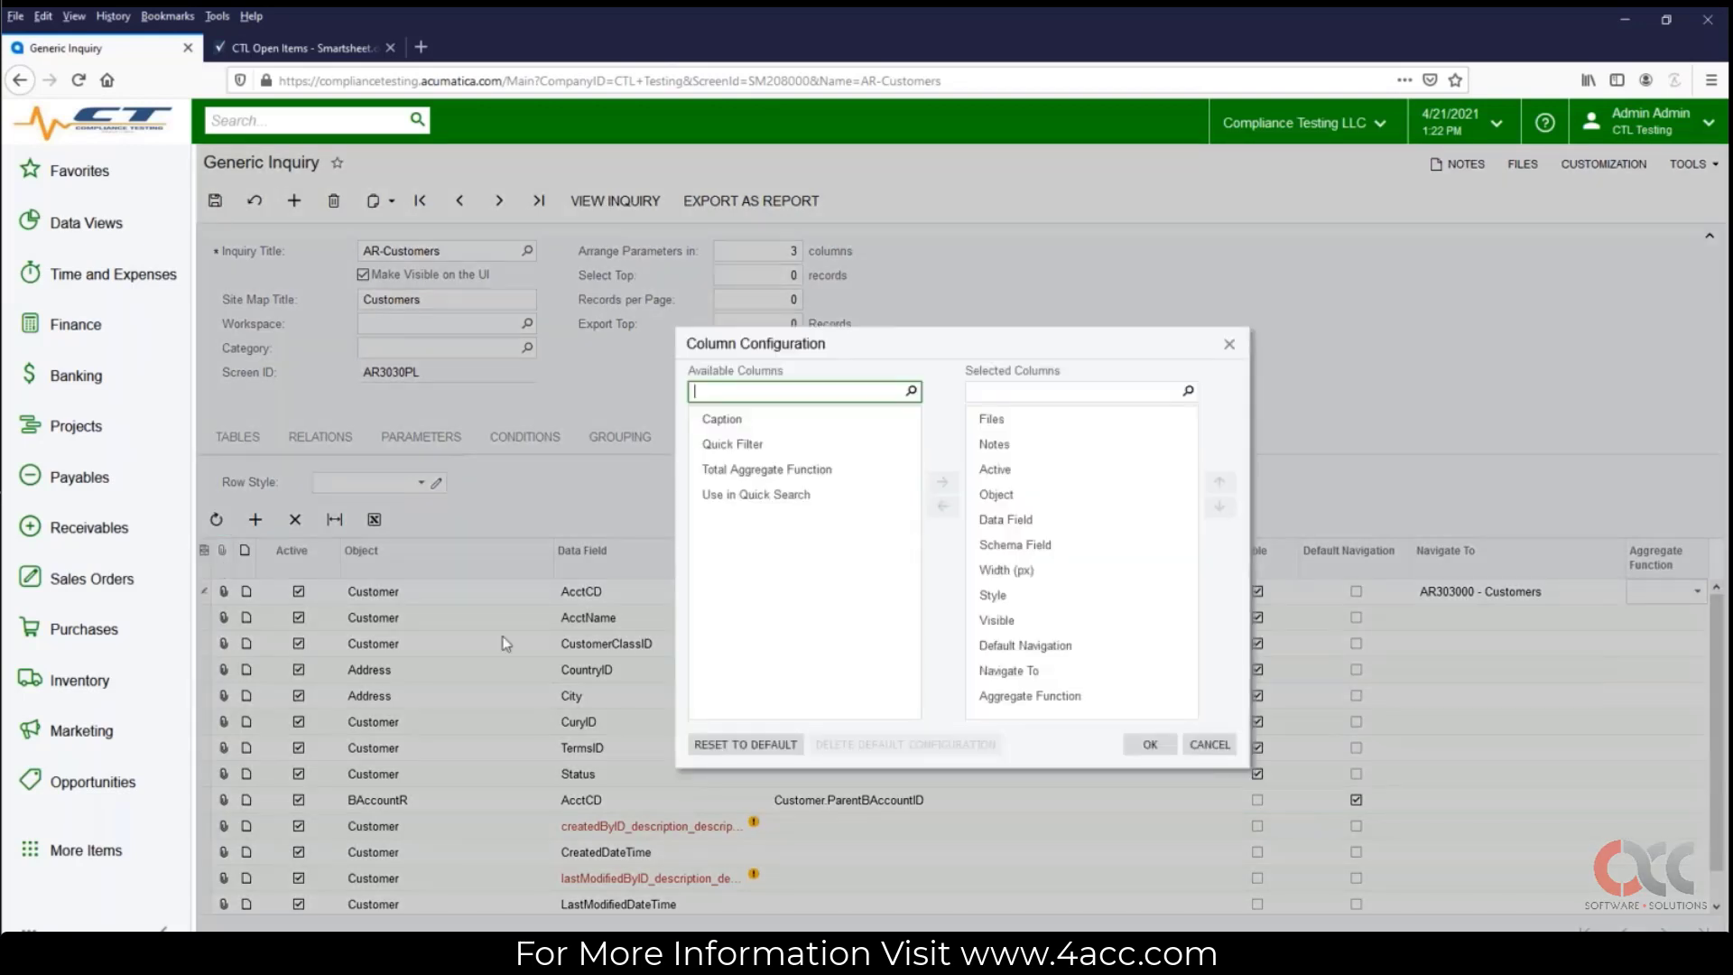
{"action": "left_click", "coordinate": [779, 431]}
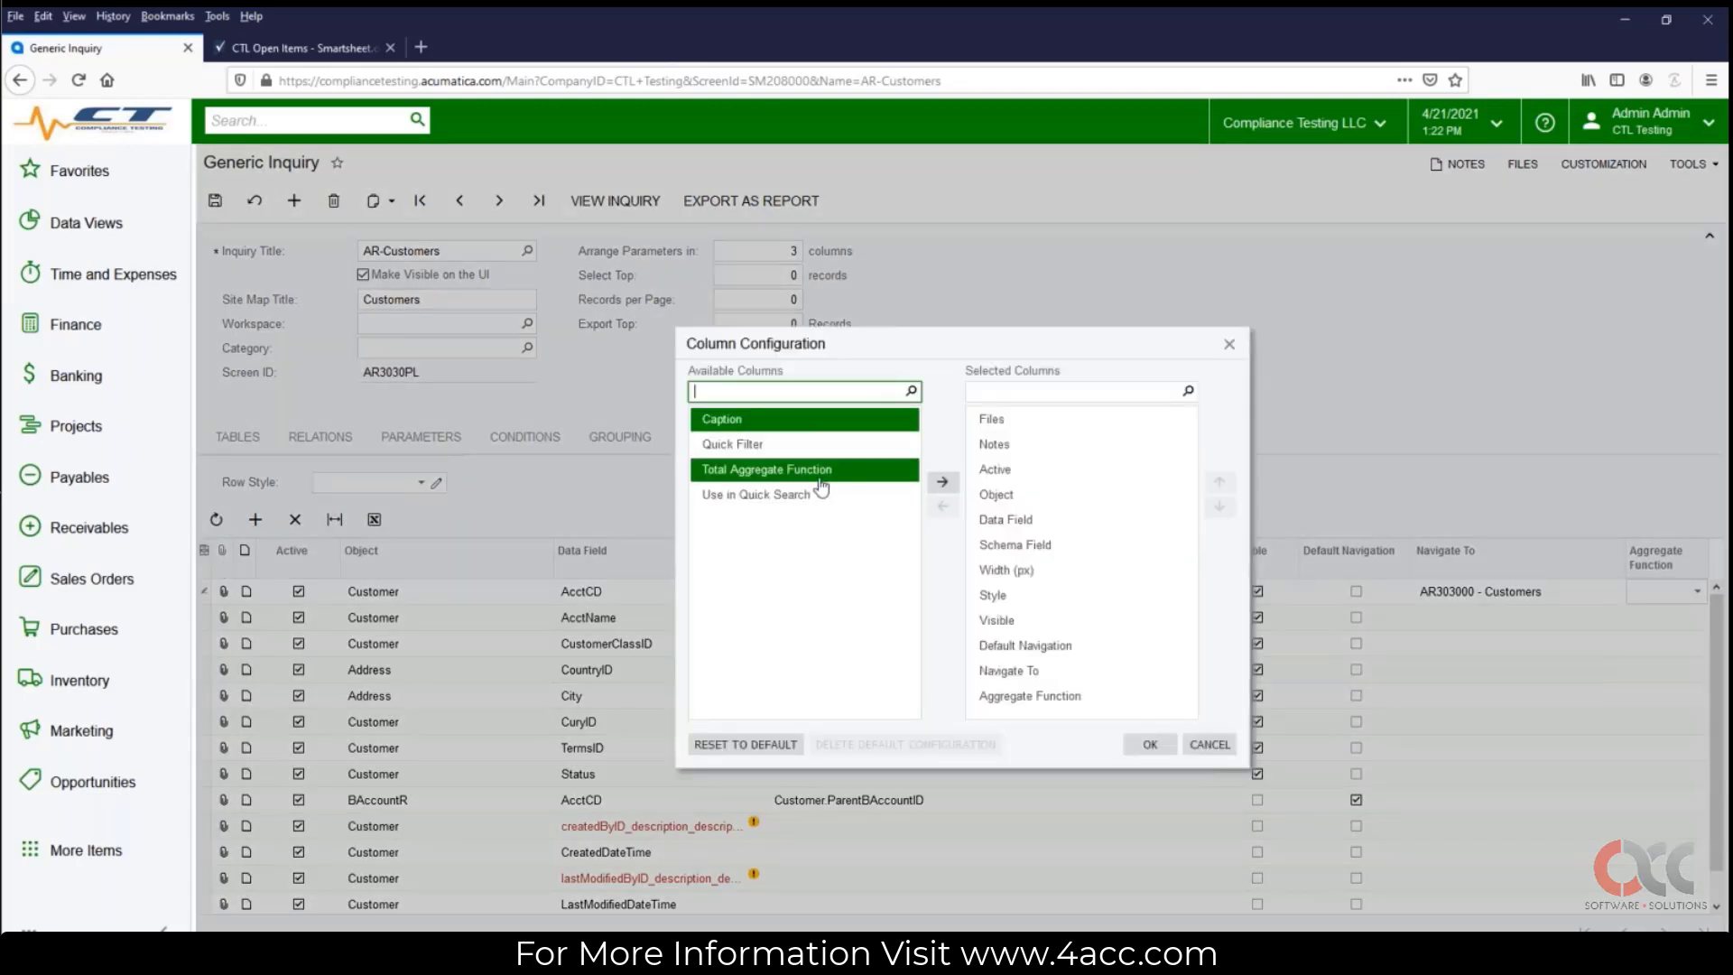
{"action": "left_click", "coordinate": [941, 485]}
{"action": "left_click", "coordinate": [1150, 744]}
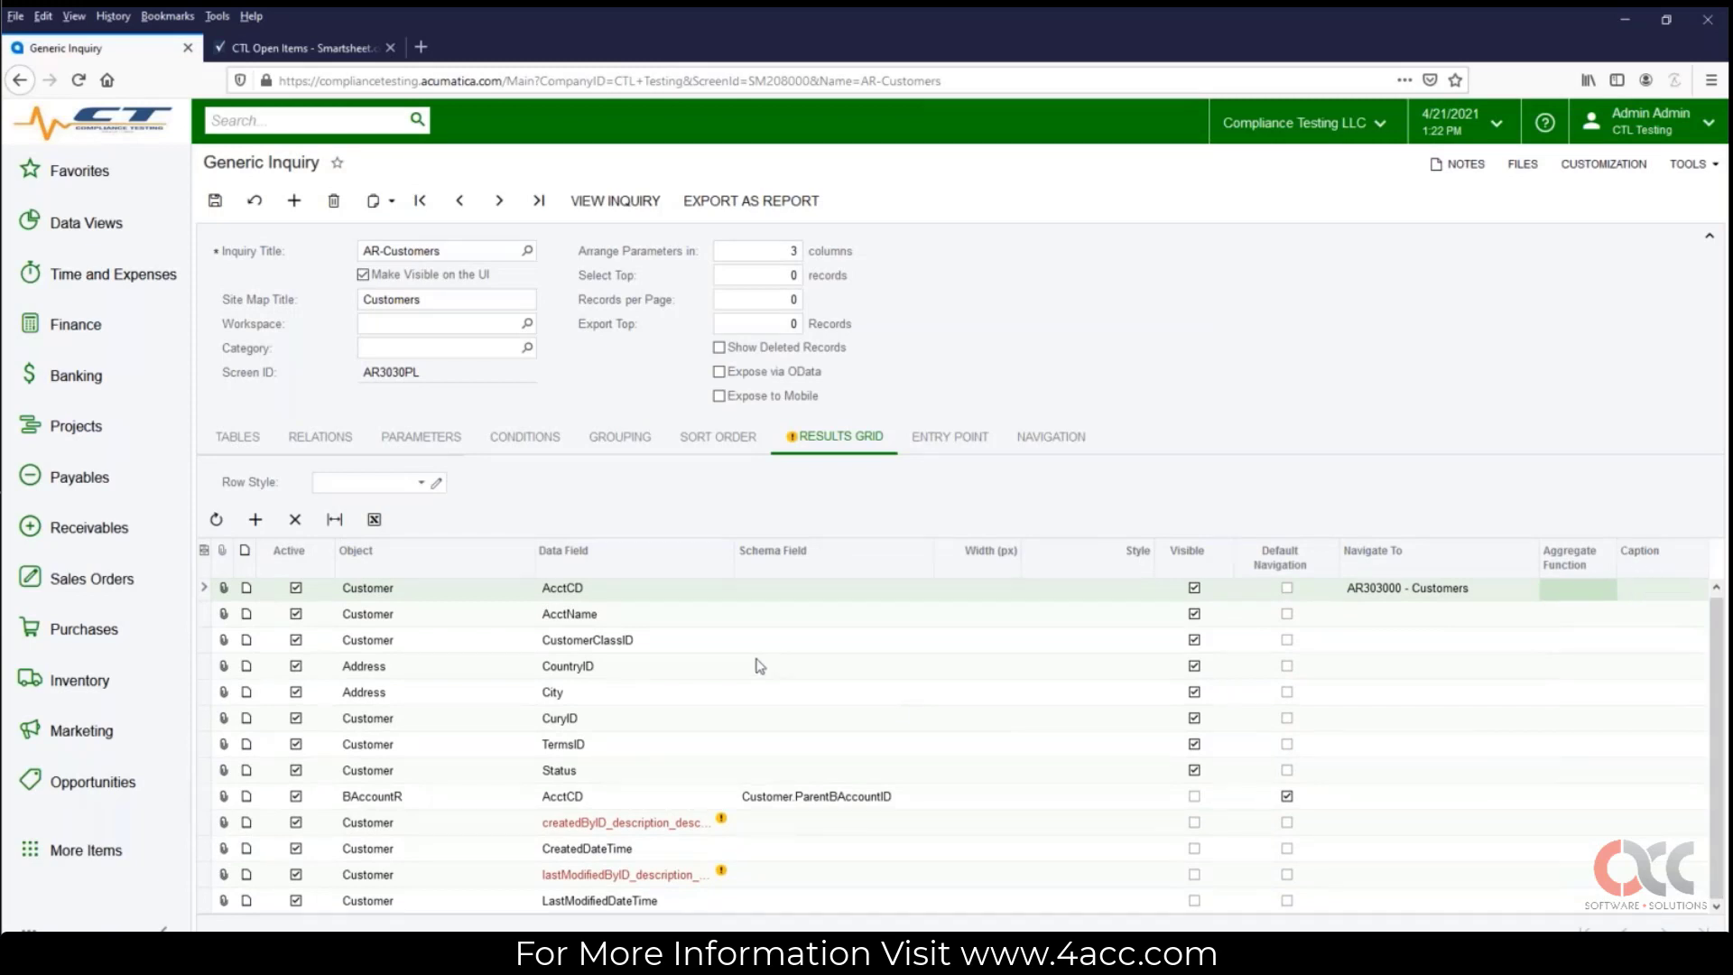
Step: Inspect the data field and caption settings of the Customer AcctCD row, leaving its caption empty
{"action": "left_click", "coordinate": [602, 593]}
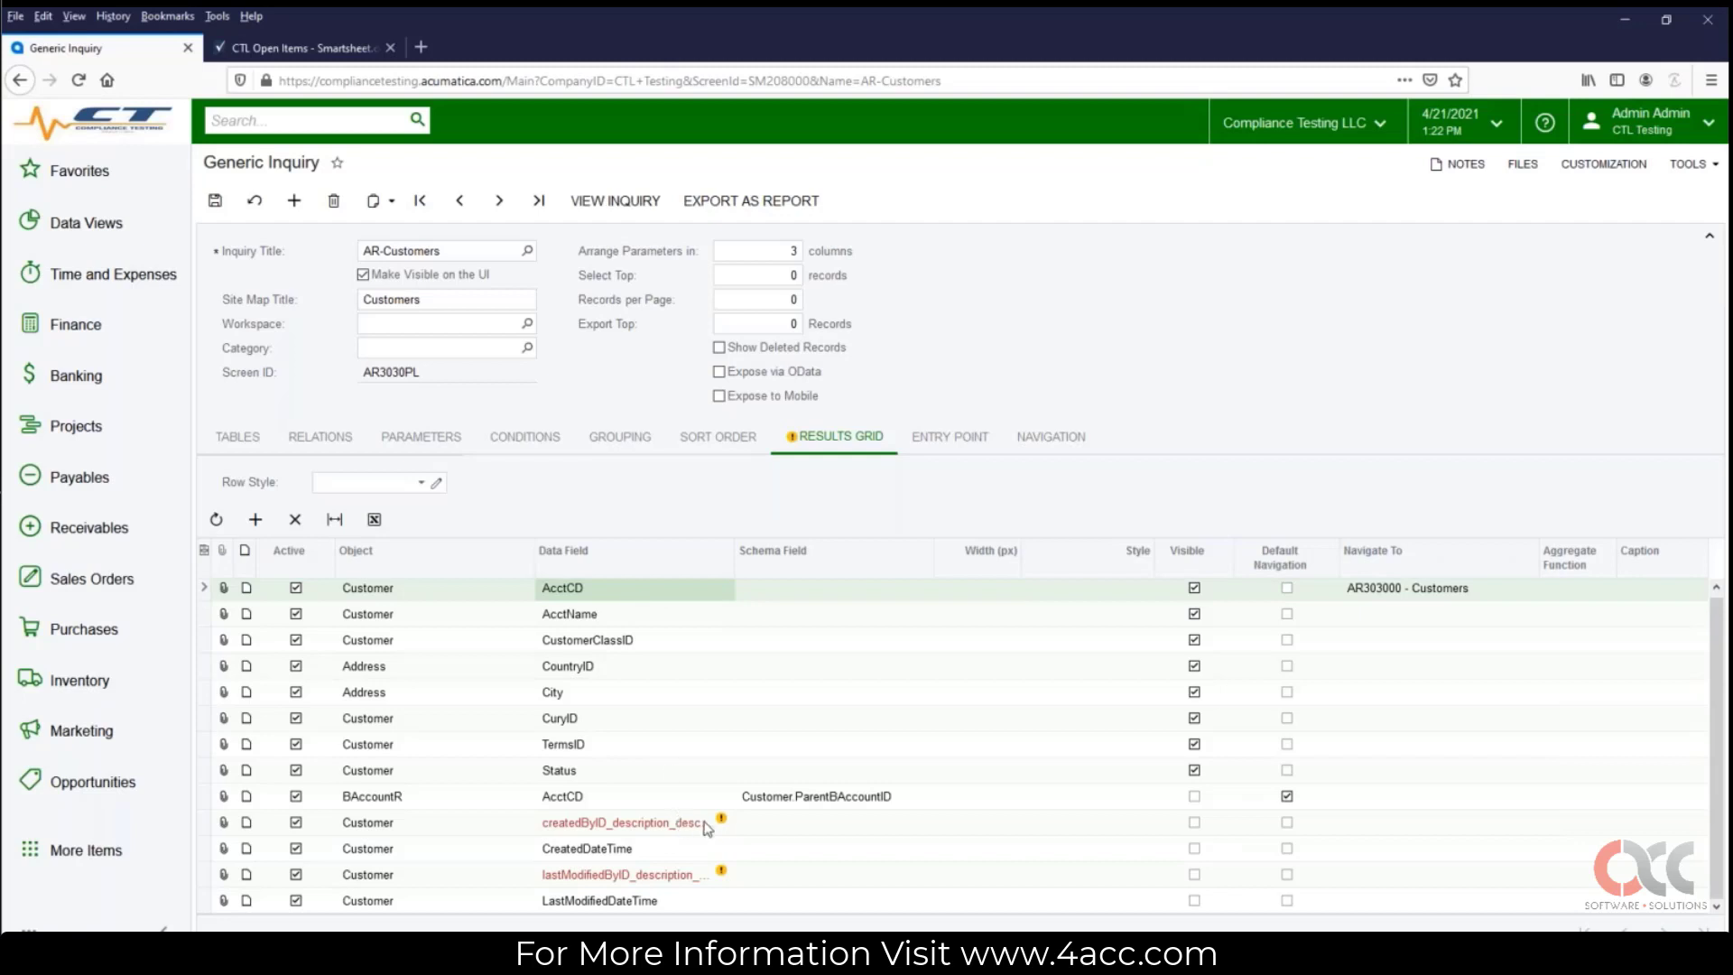
{"action": "mouse_move", "coordinate": [689, 828]}
{"action": "left_click", "coordinate": [1635, 592]}
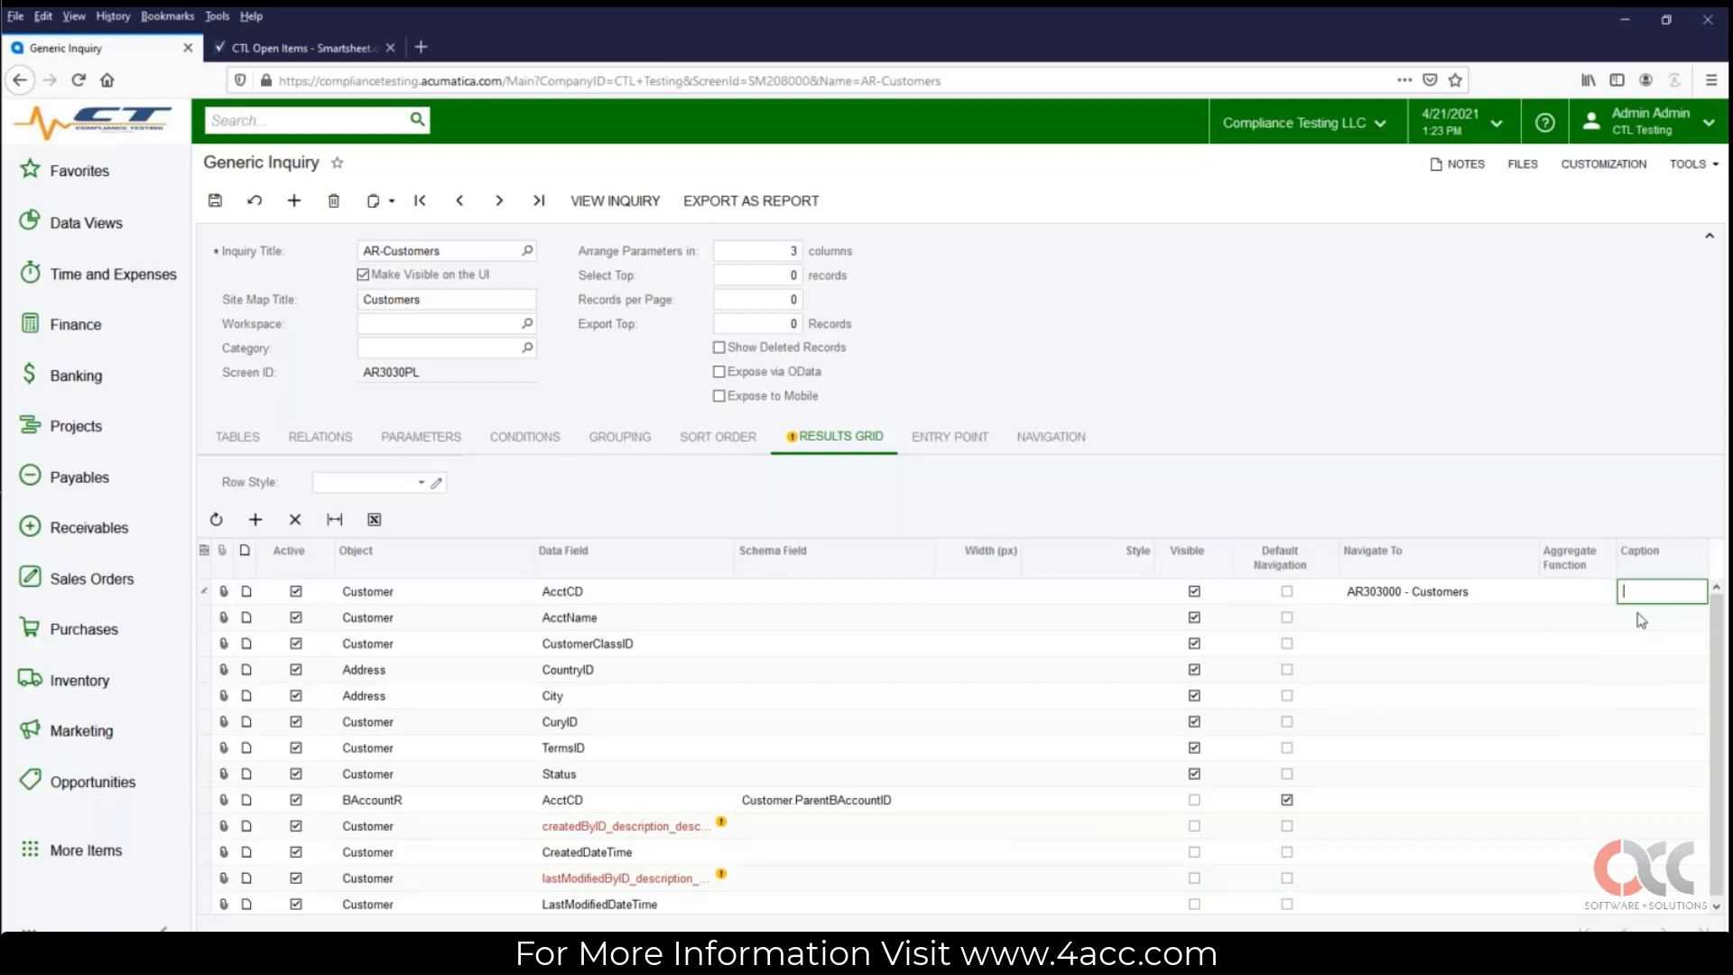
{"action": "left_click", "coordinate": [1398, 418]}
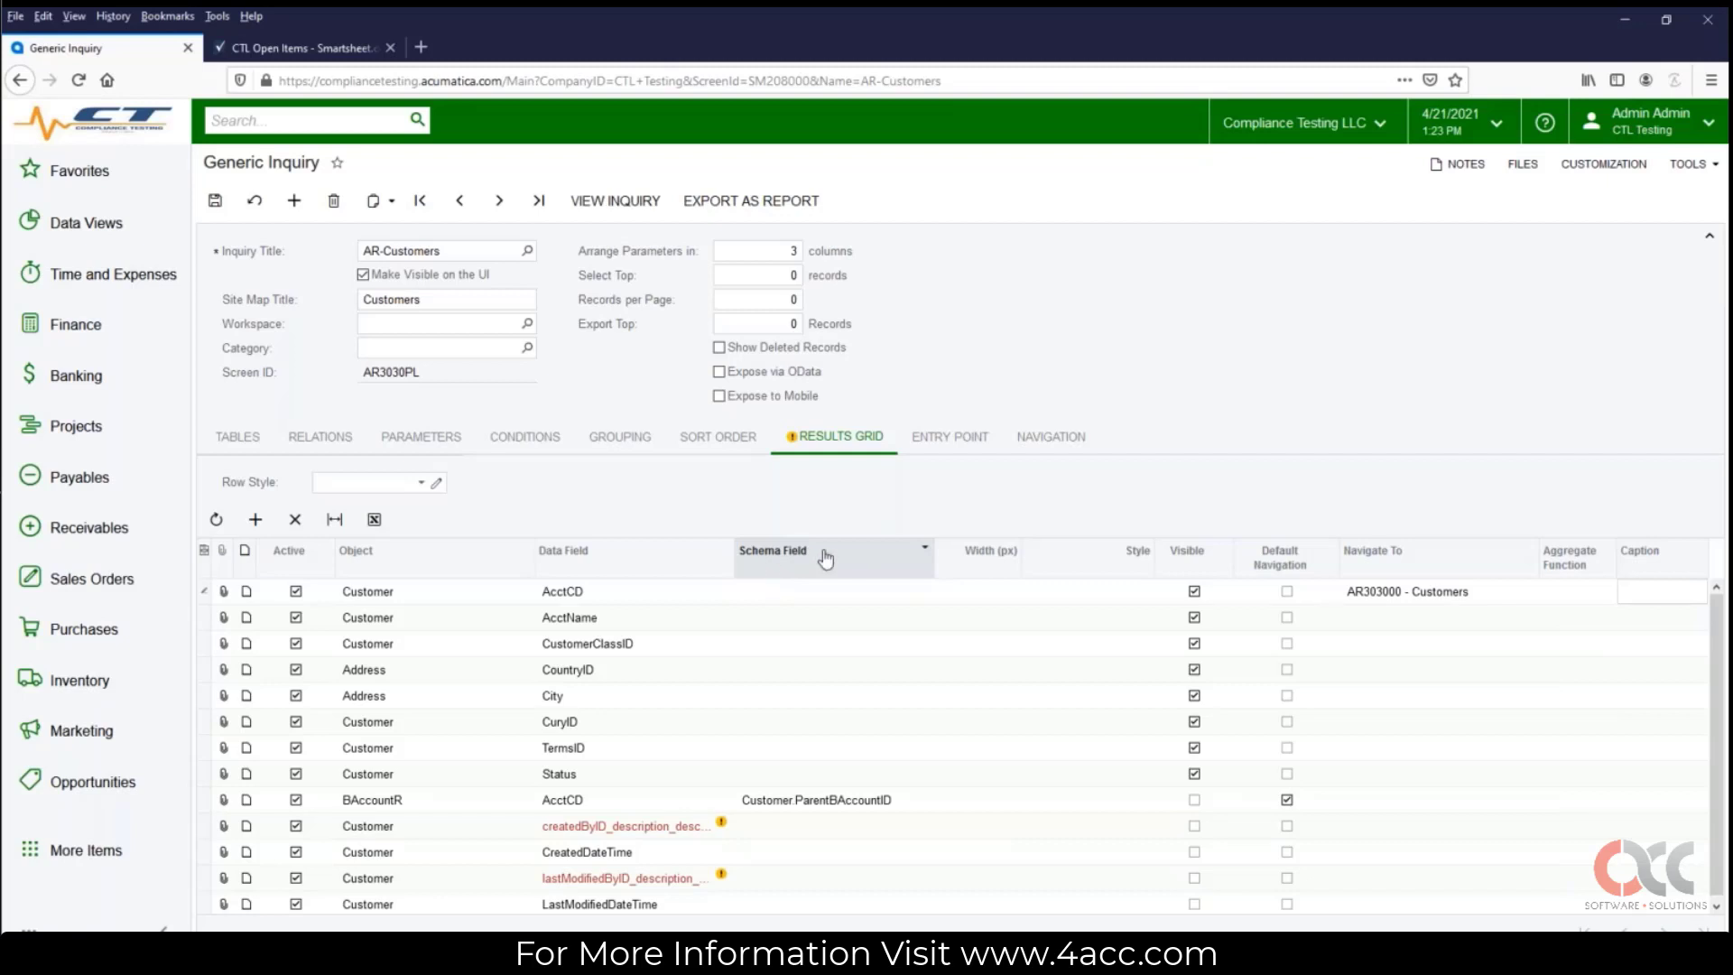
Step: Review the inquiry's entry screen and record operation settings, plus the navigation parameters of the Customers screen
{"action": "left_click", "coordinate": [965, 441]}
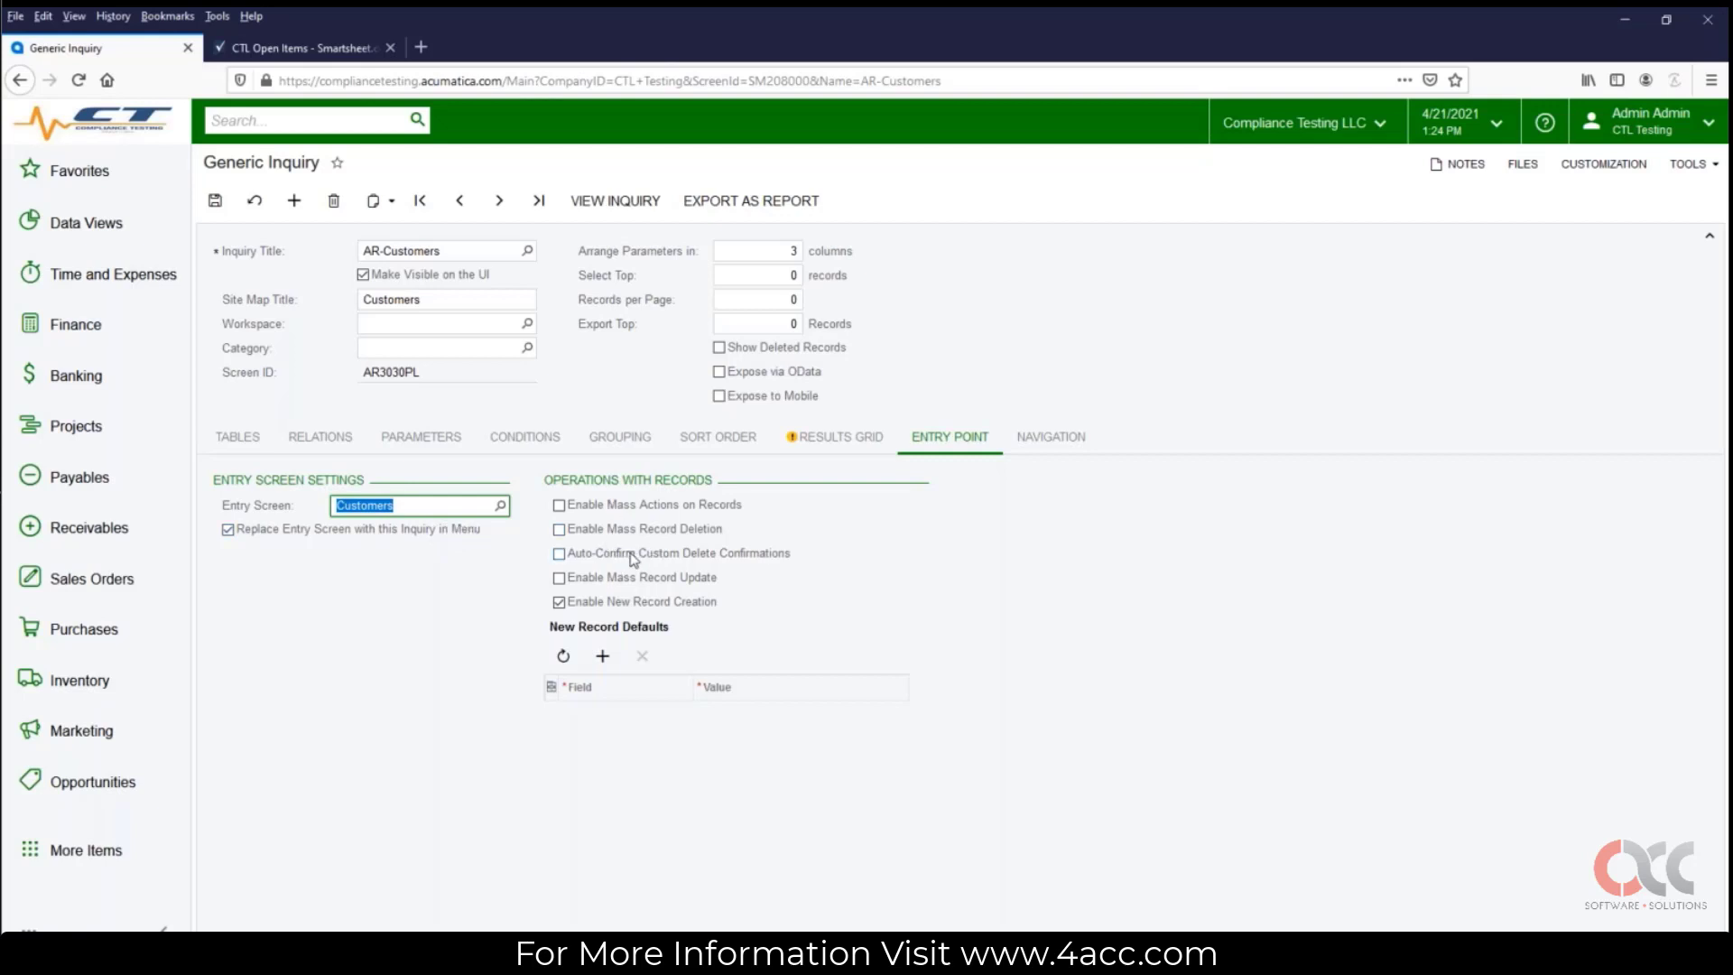
{"action": "left_click", "coordinate": [1051, 437]}
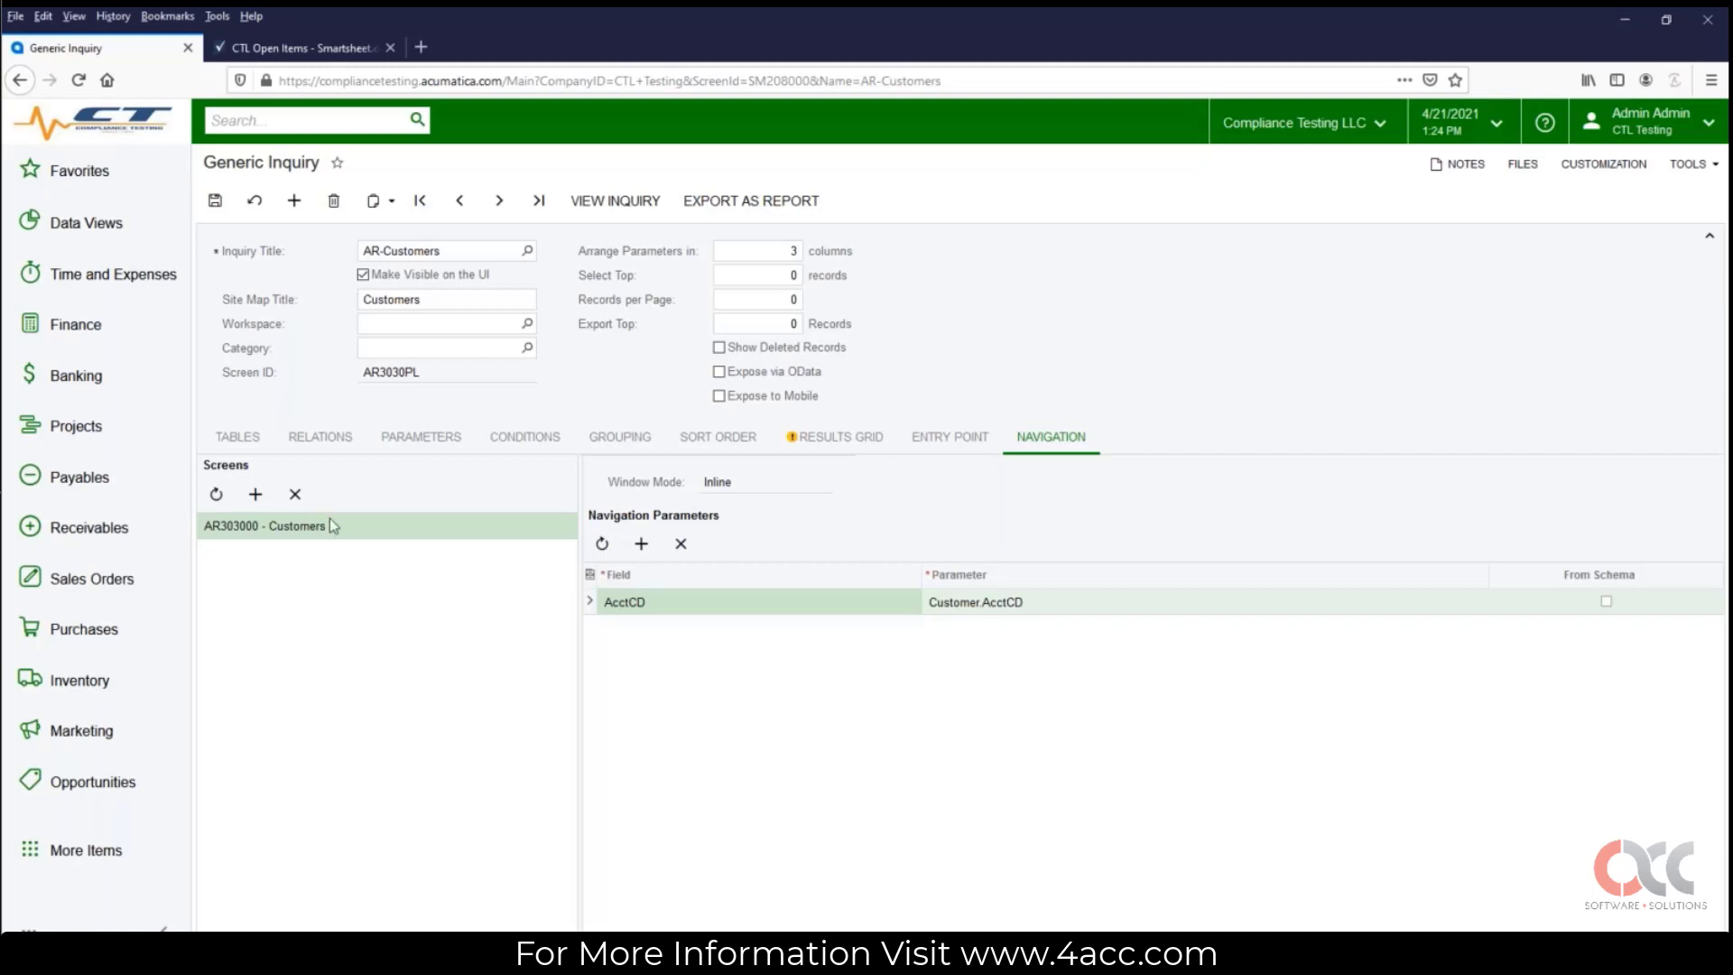
Step: Try adding ACA Reporting as a navigation screen and examine its available window modes
{"action": "left_click", "coordinate": [257, 495]}
{"action": "left_click", "coordinate": [567, 552]}
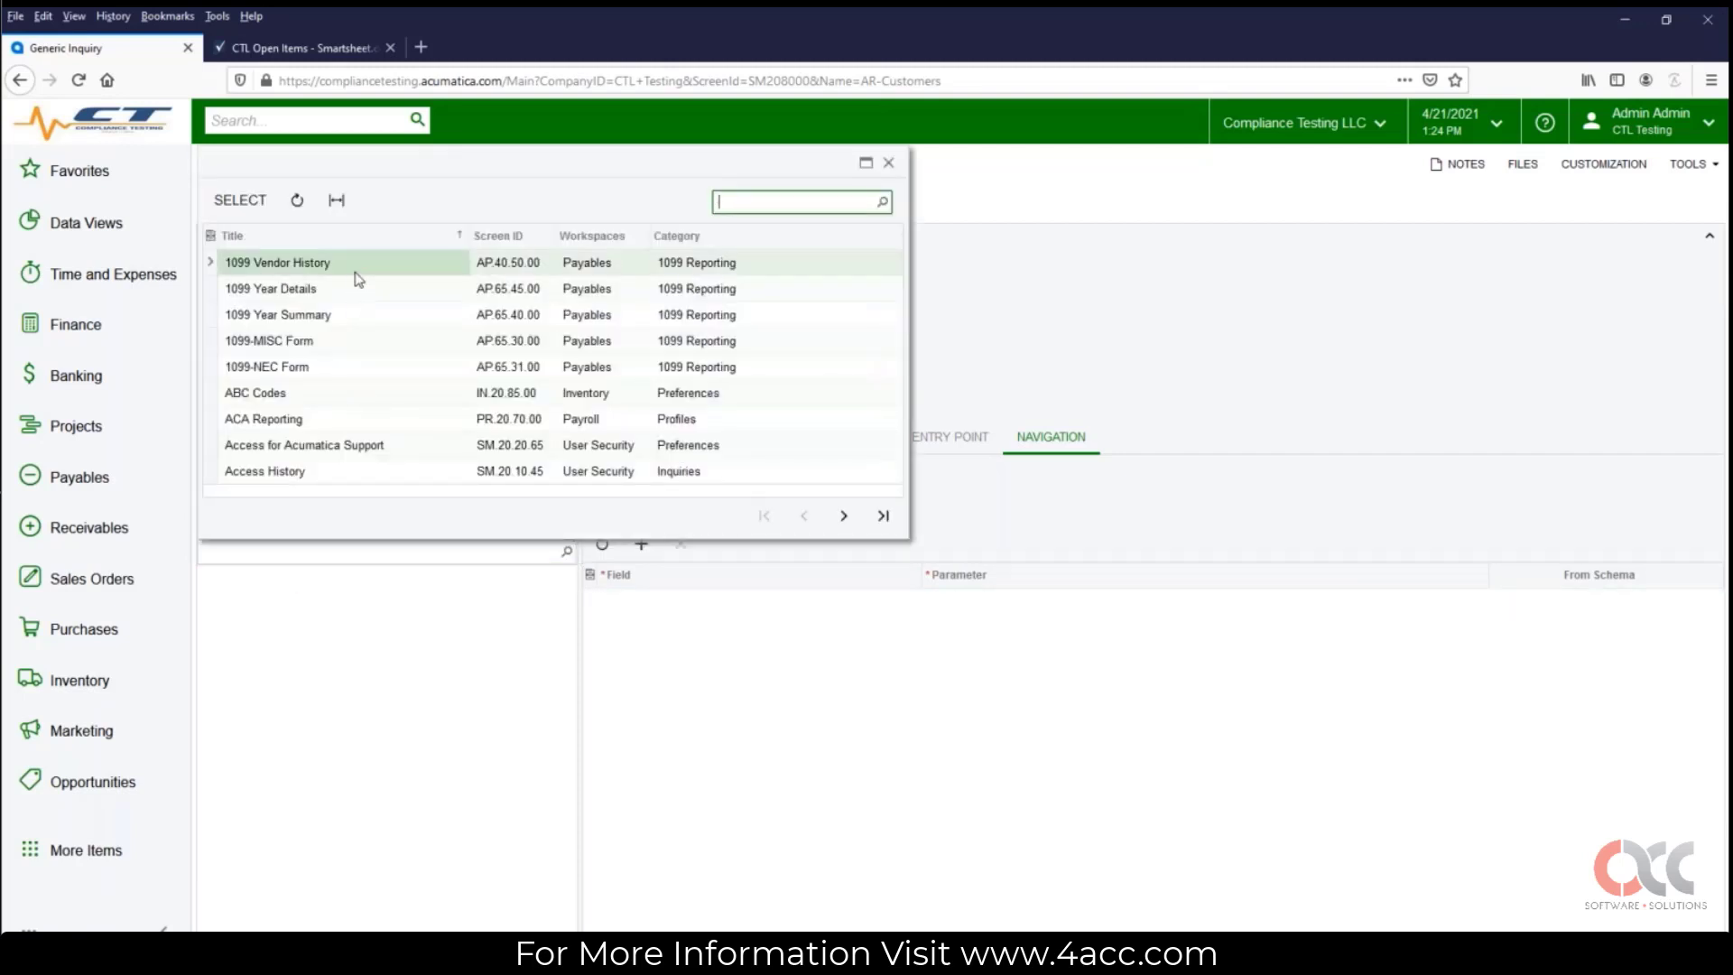
{"action": "double_click", "coordinate": [327, 427]}
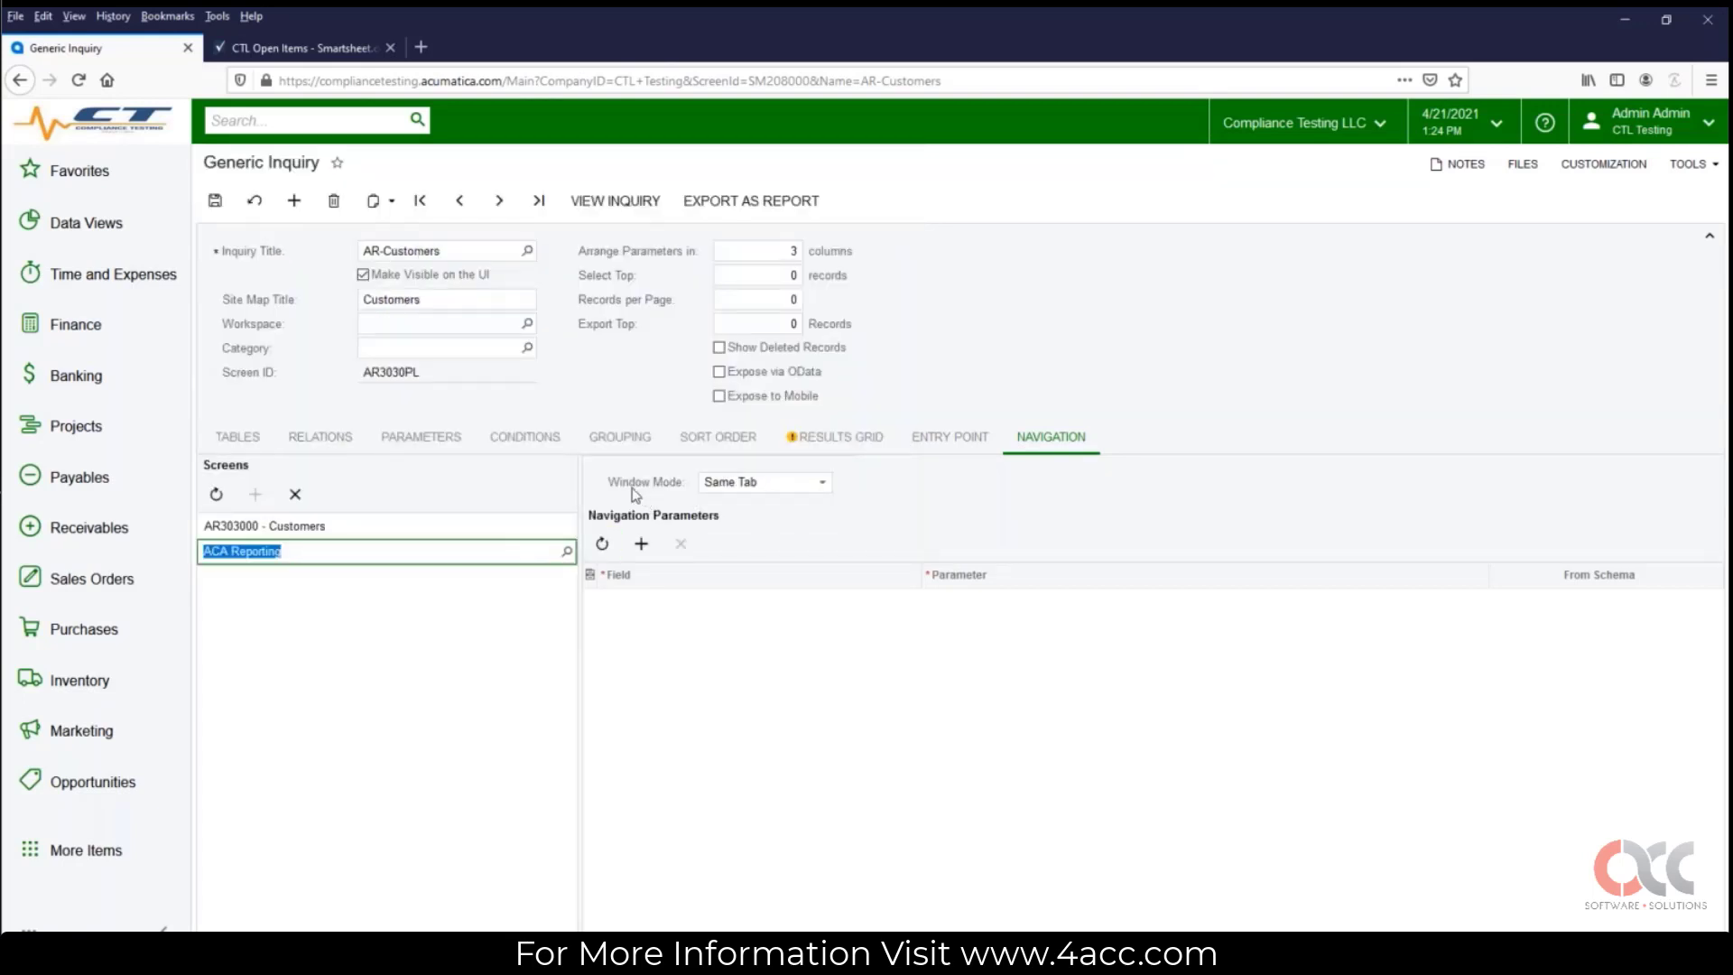
{"action": "left_click", "coordinate": [792, 490]}
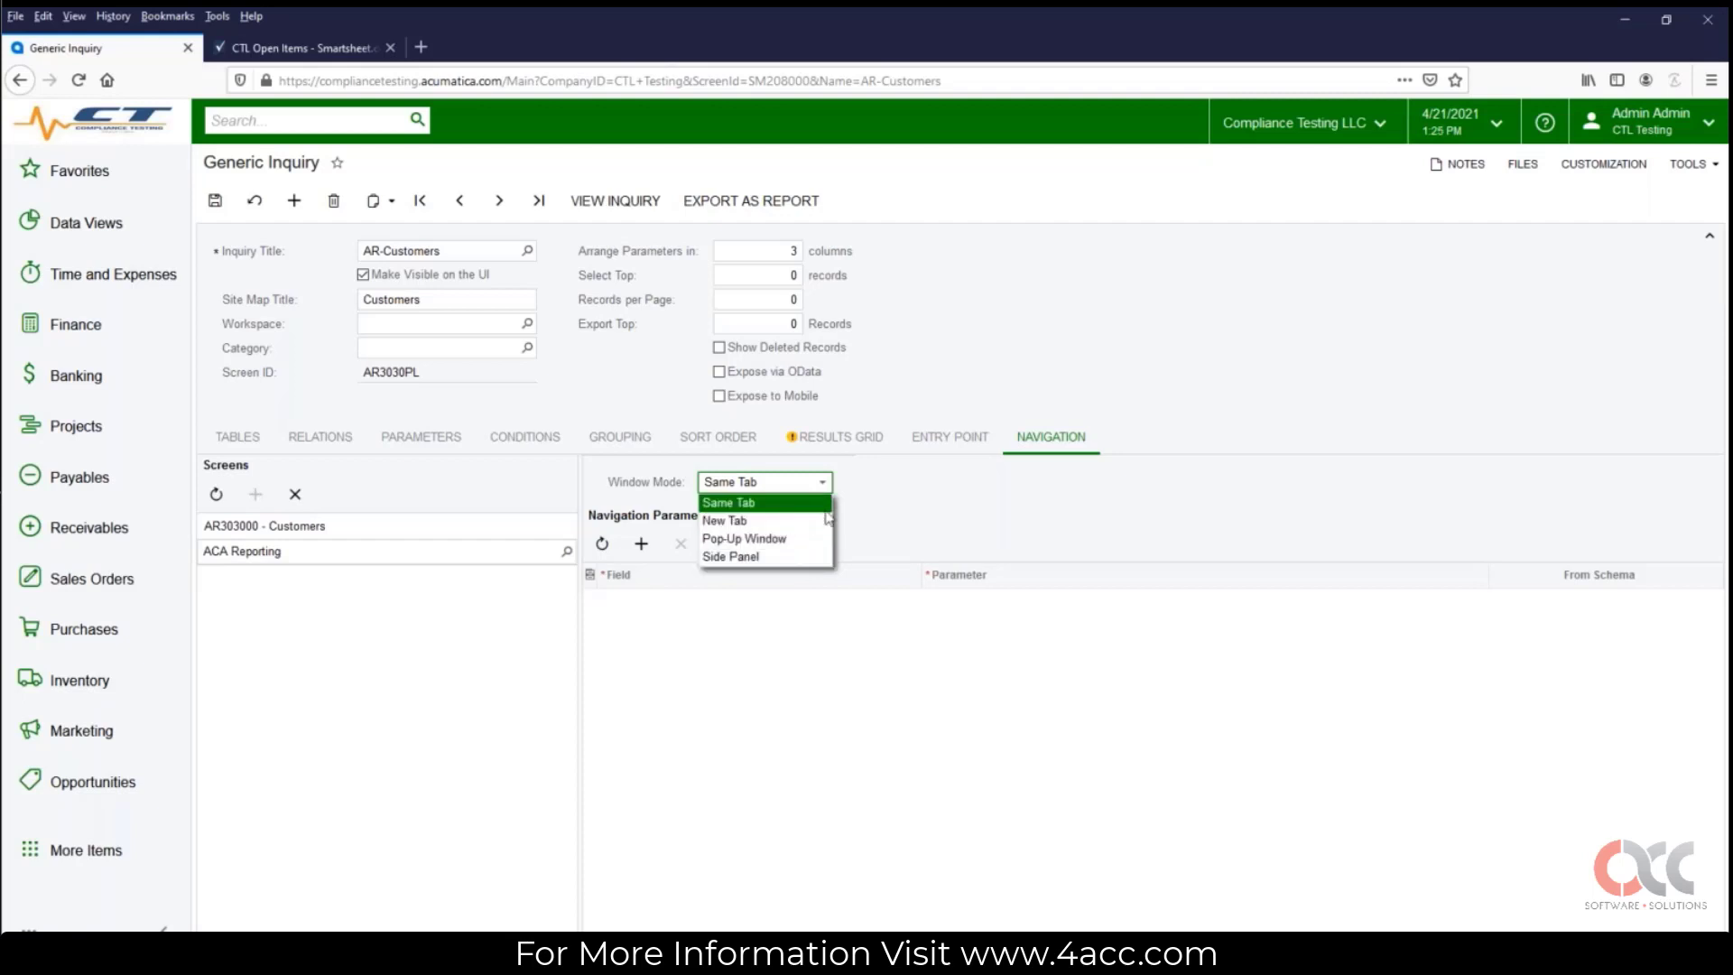
{"action": "left_click", "coordinate": [928, 522]}
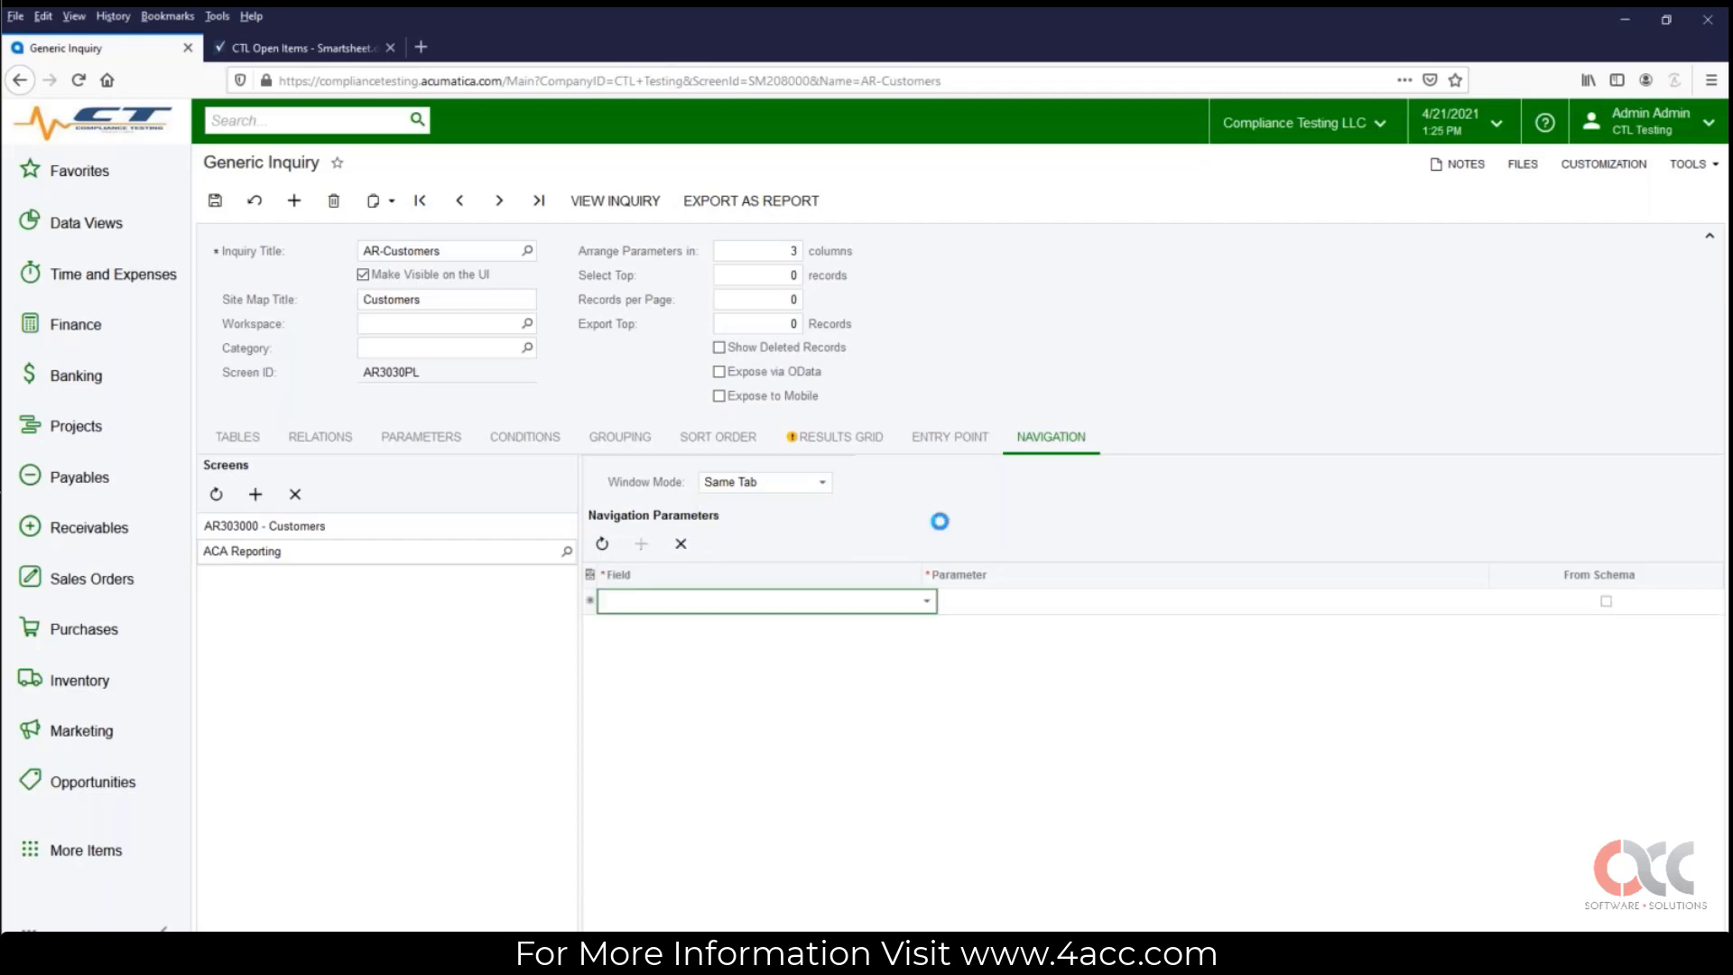
Step: Delete the ACA Reporting navigation screen and return to the AR303000 - Customers entry
{"action": "left_click", "coordinate": [298, 497]}
{"action": "left_click", "coordinate": [295, 527]}
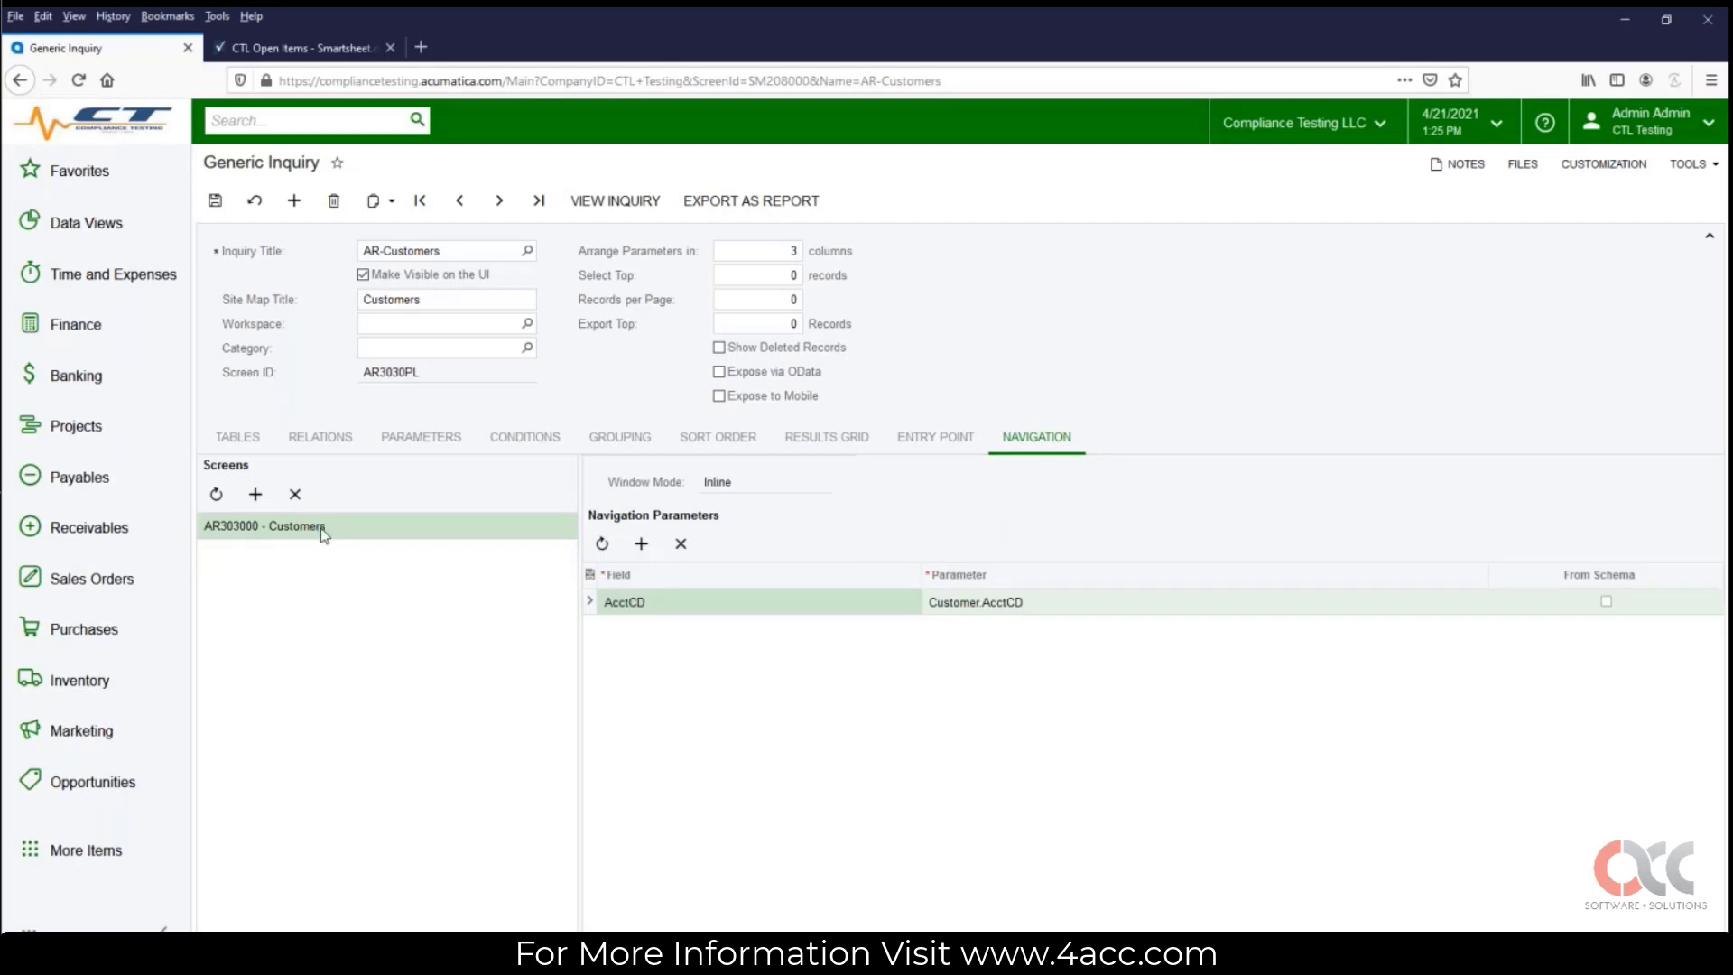